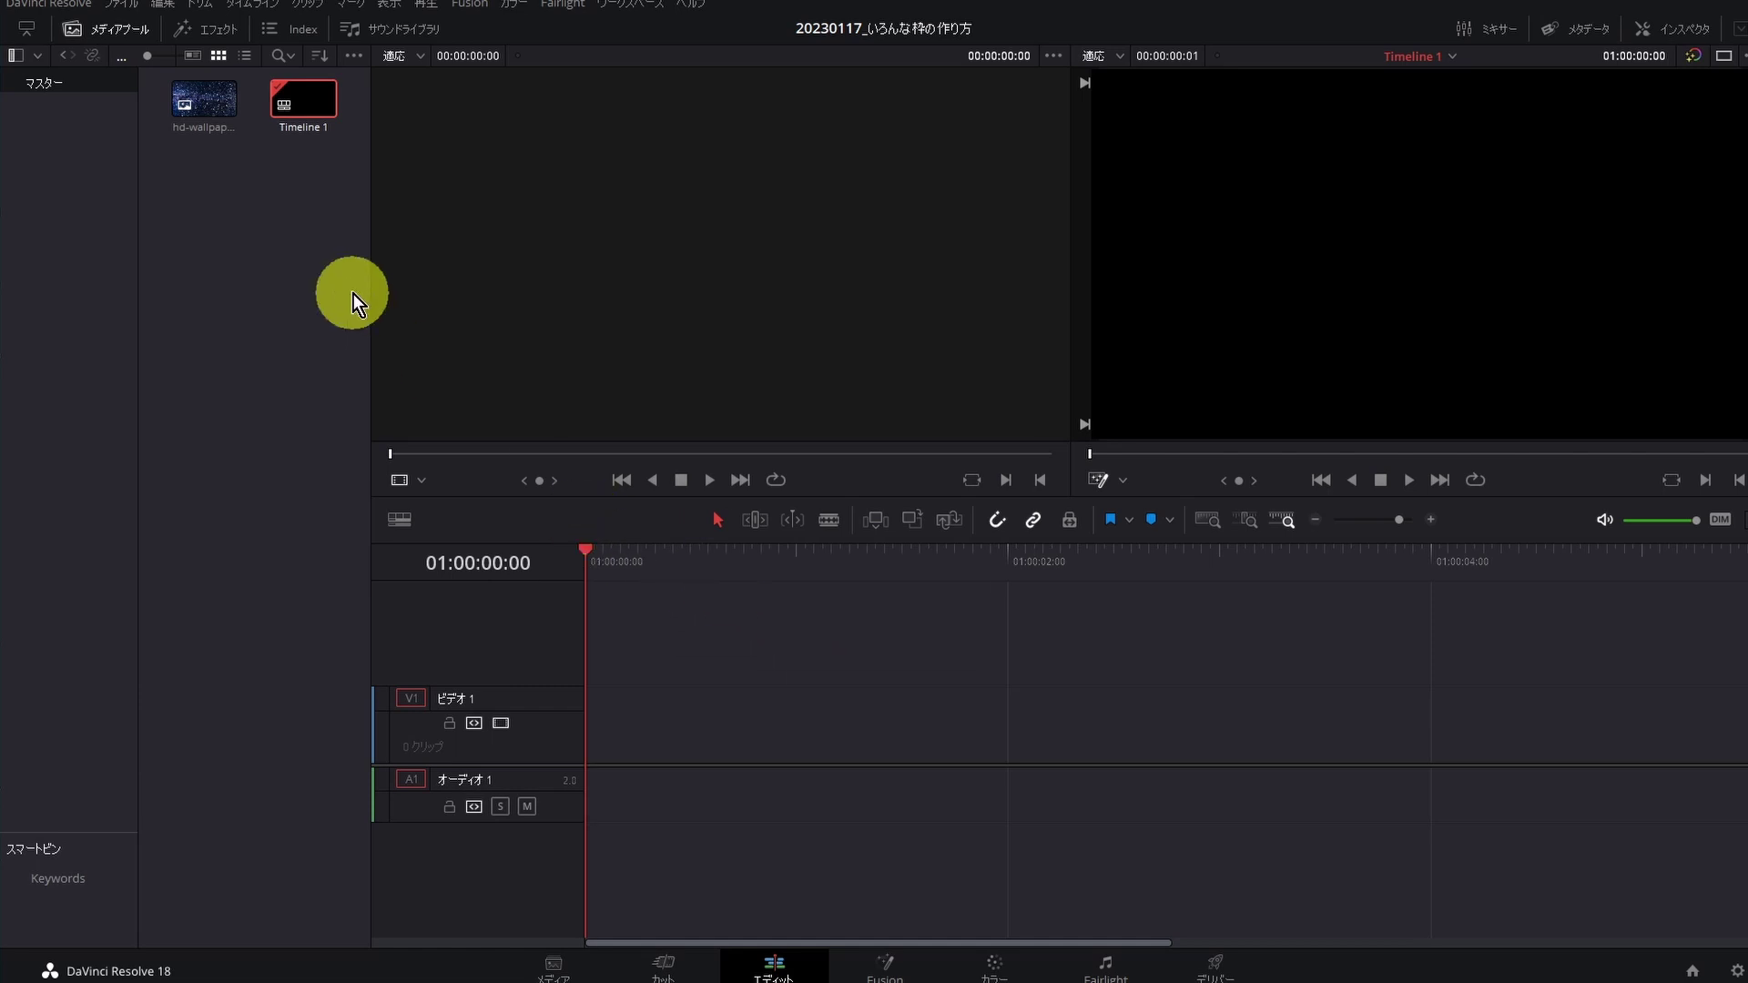
- Open the Effects library and place hd-wallpaper-g2300b3b42_1920.jpg on video track V1
click(217, 37)
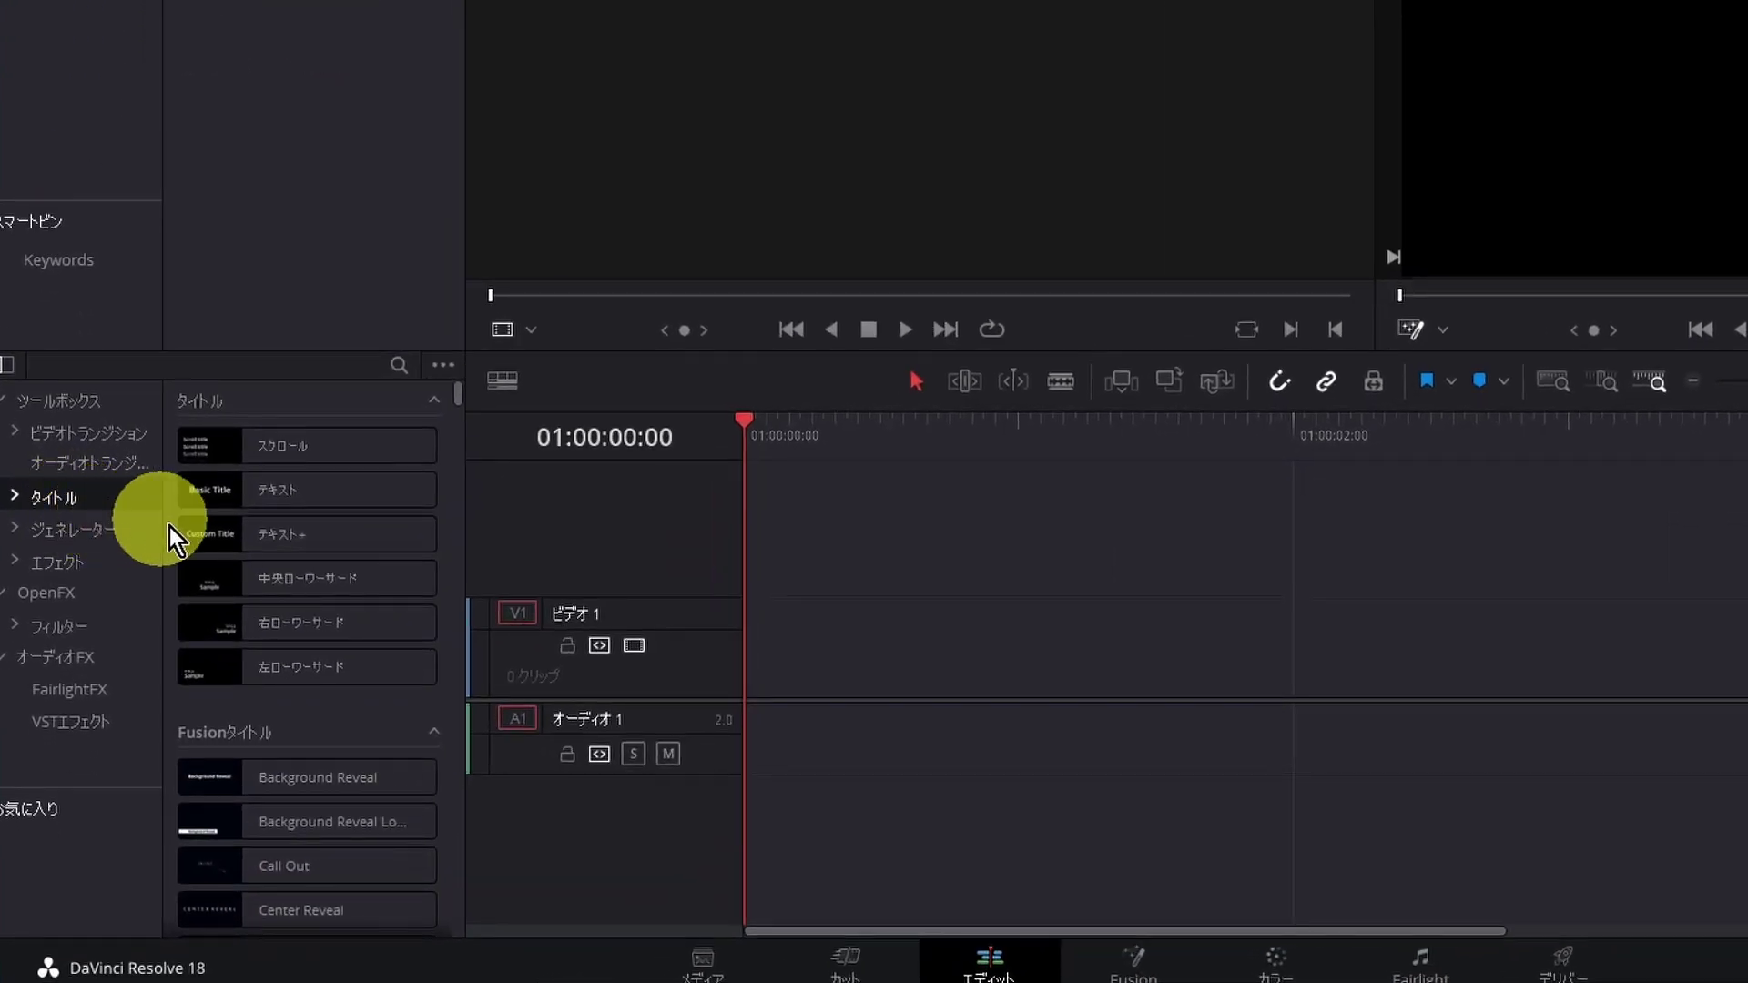
click(193, 533)
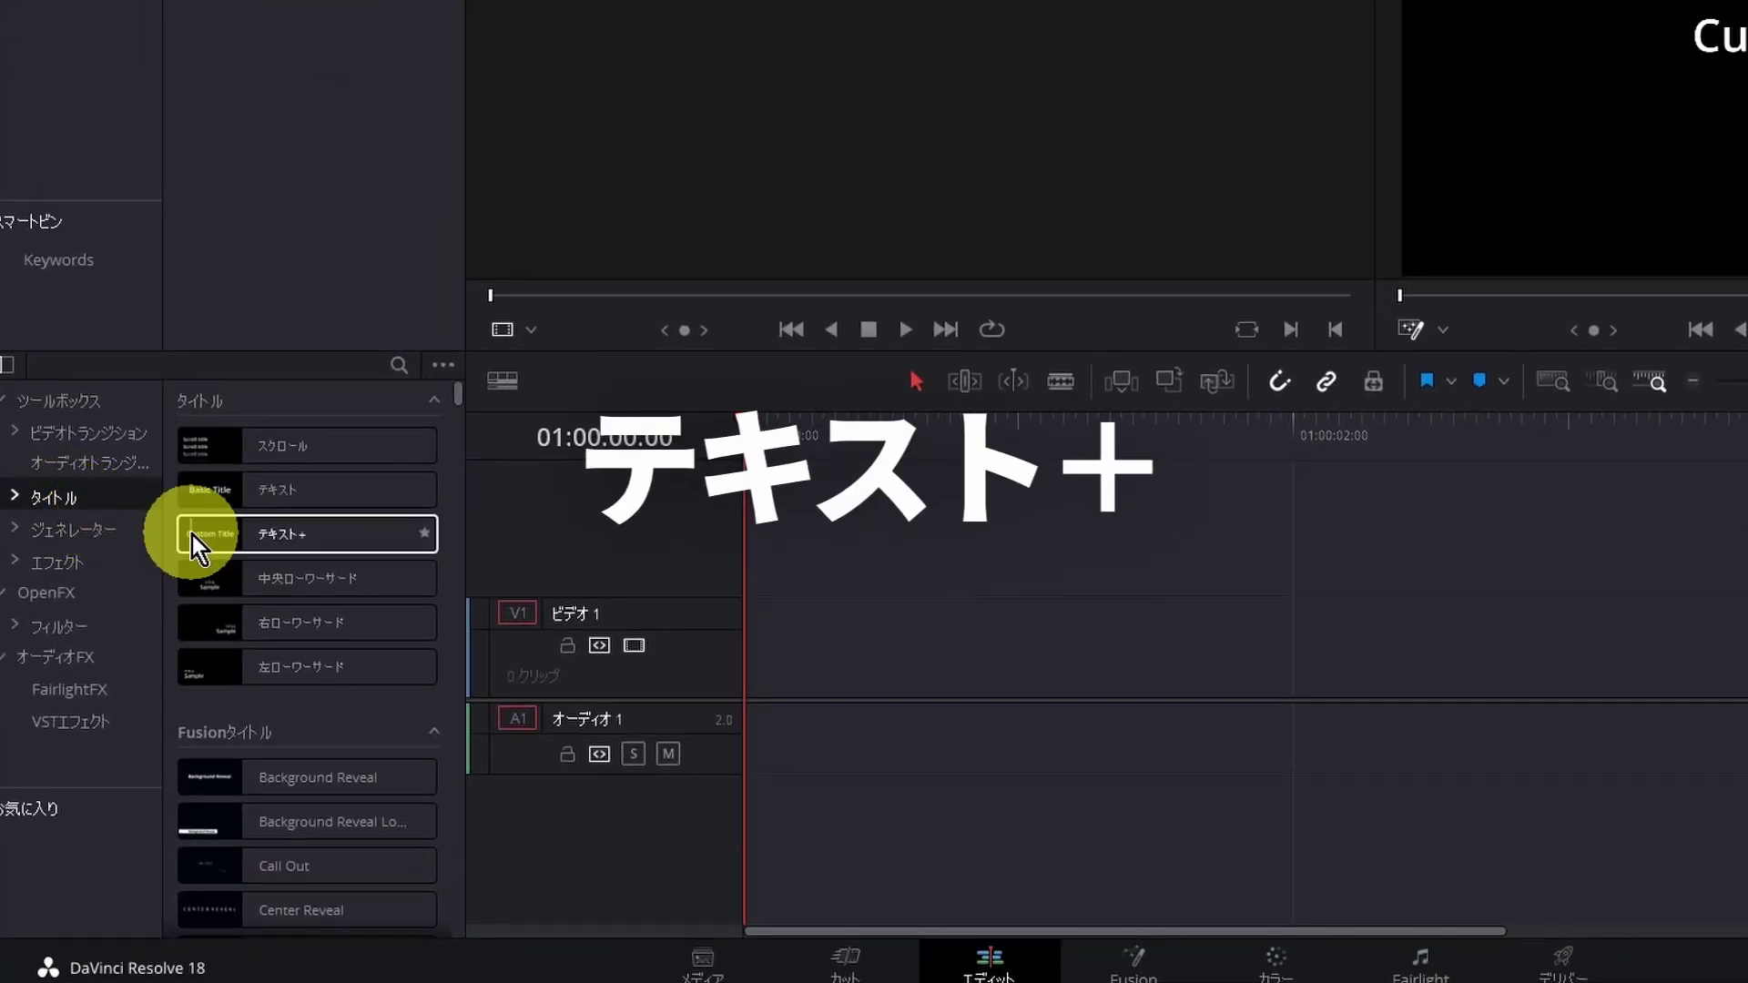
click(62, 566)
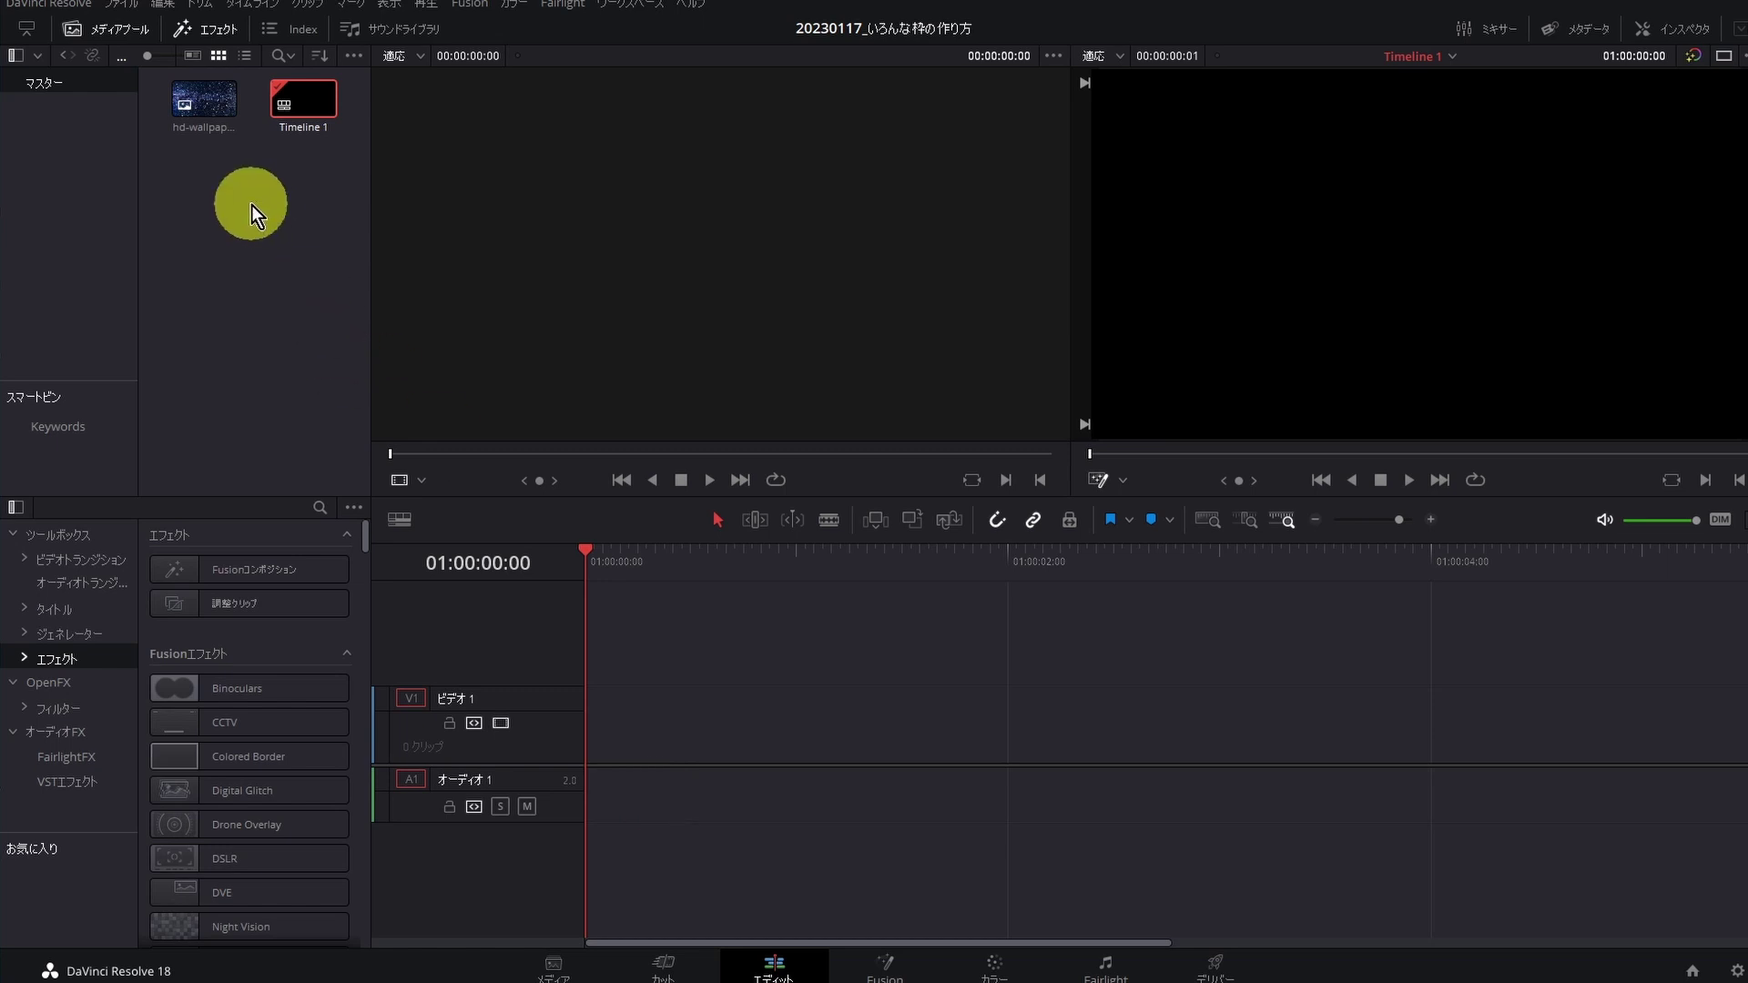
click(194, 100)
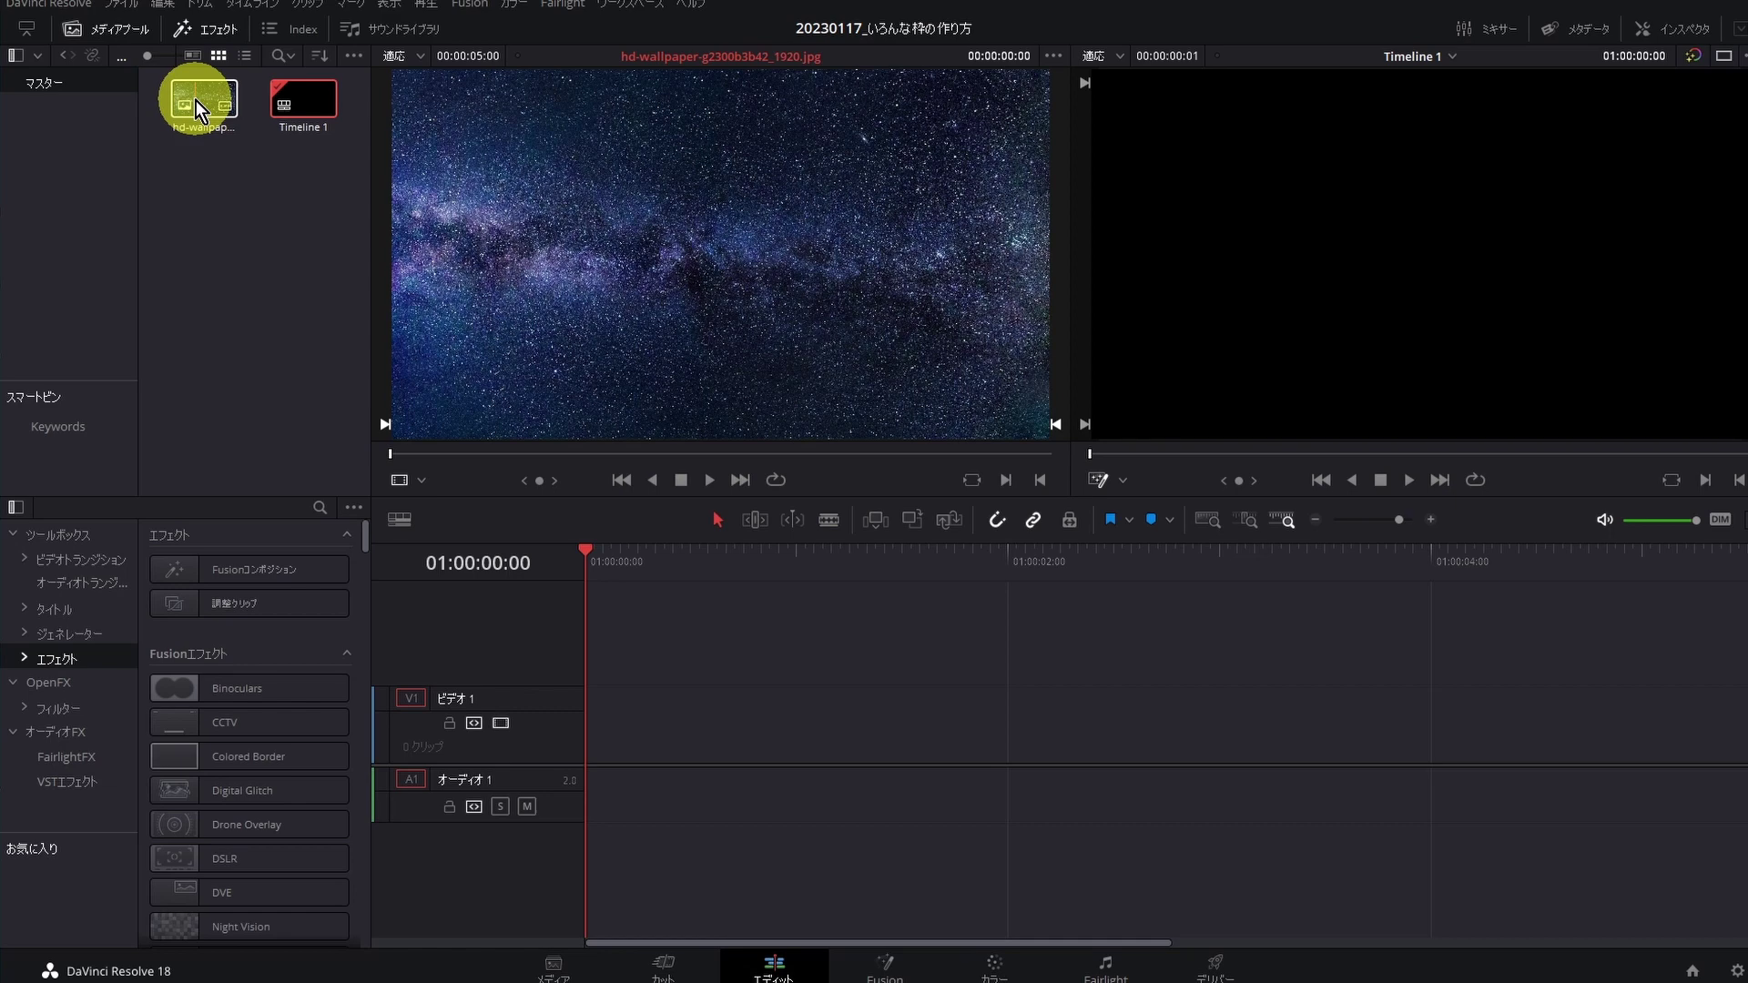
mouse_move(195, 100)
mouse_down()
mouse_move(625, 709)
mouse_move(593, 725)
mouse_up()
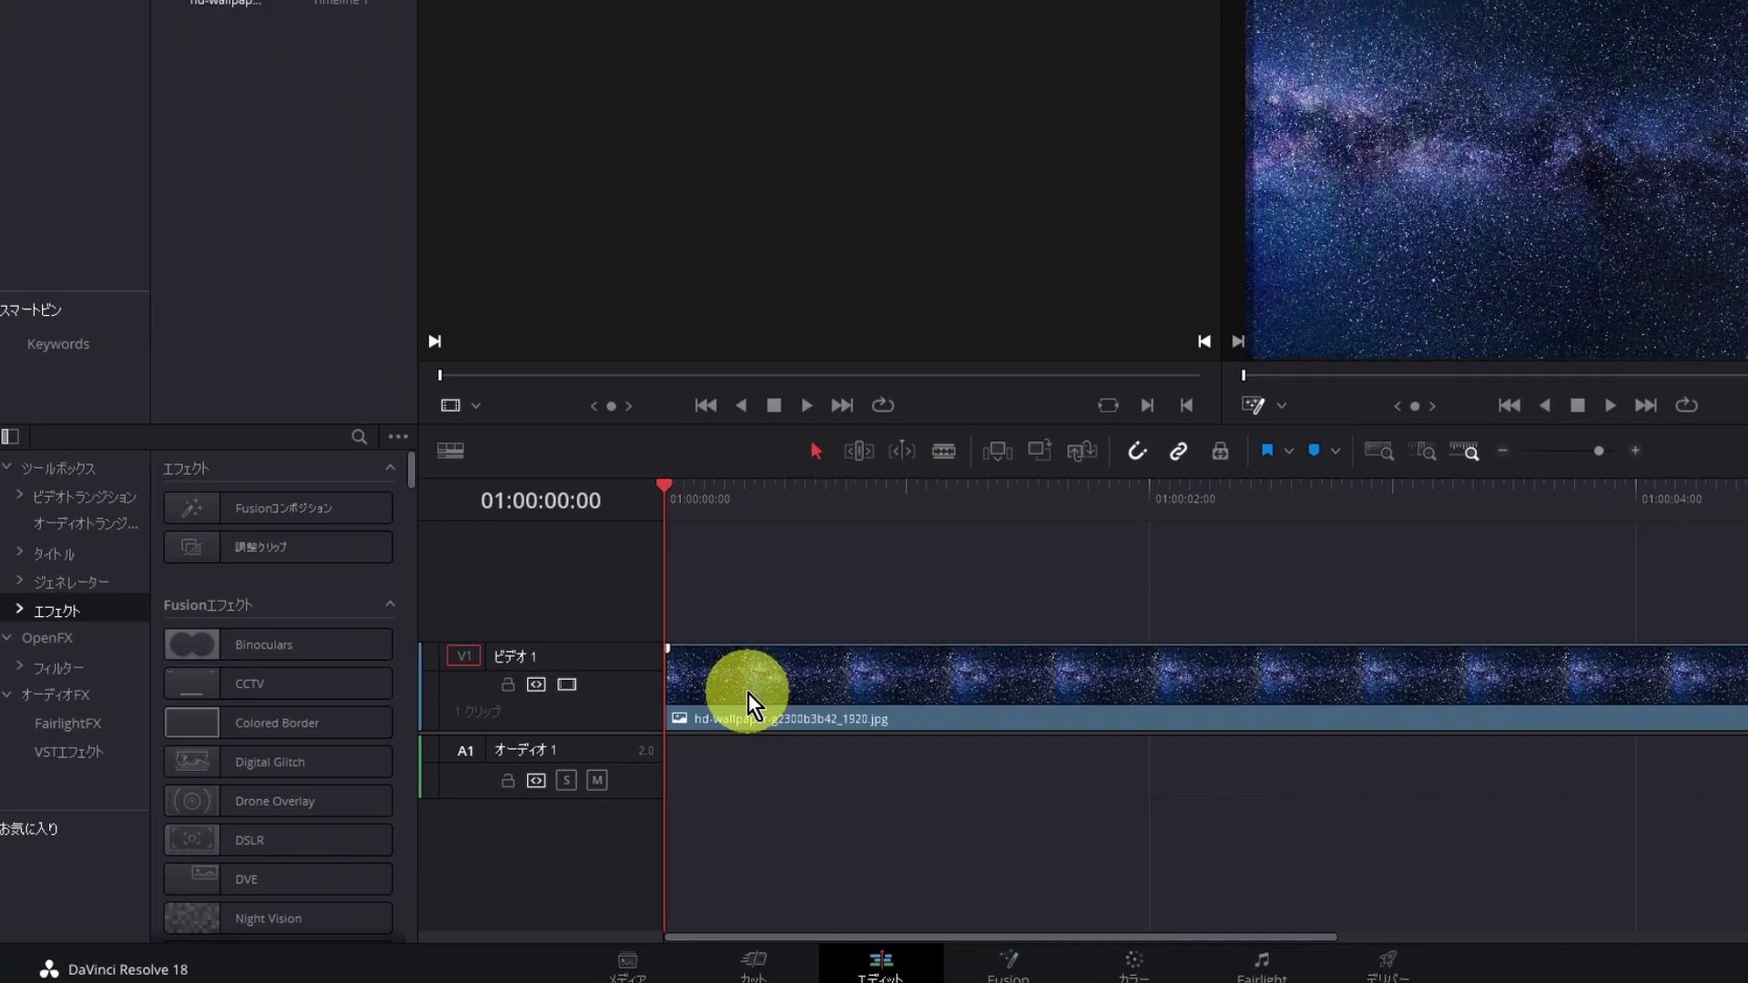
- Drag a Text+ title from Titles onto track V2 above the wallpaper and select it
click(55, 502)
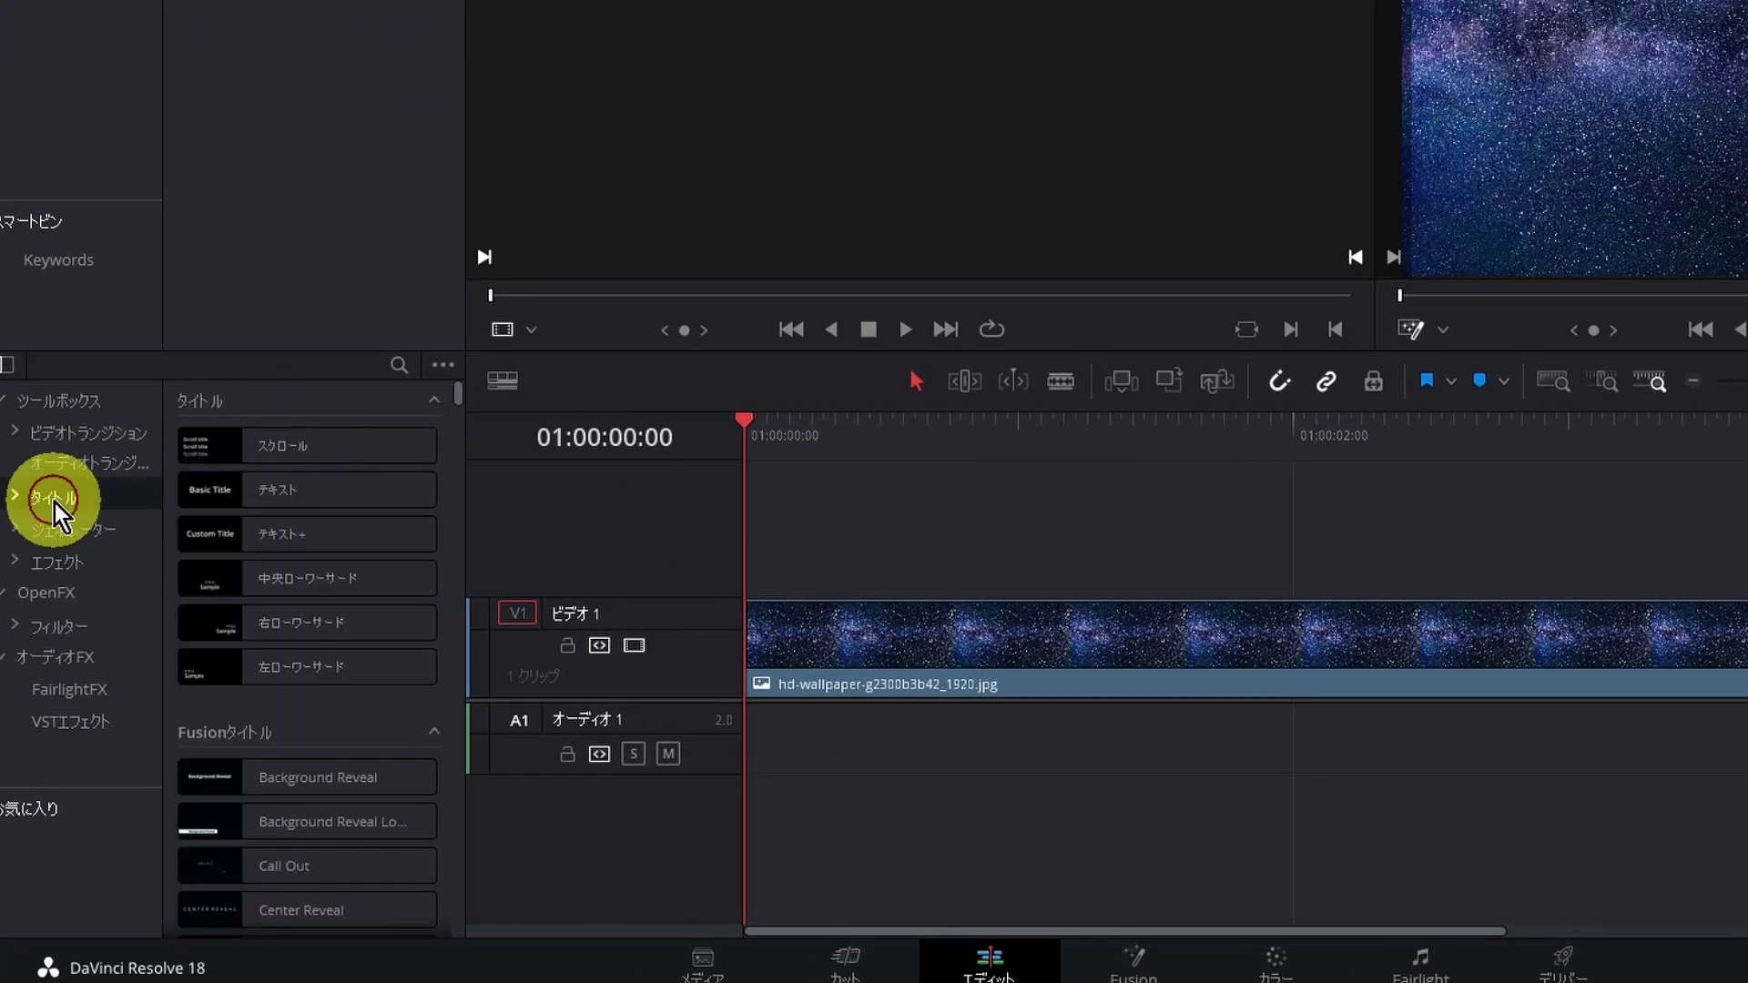
drag(253, 548, 751, 537)
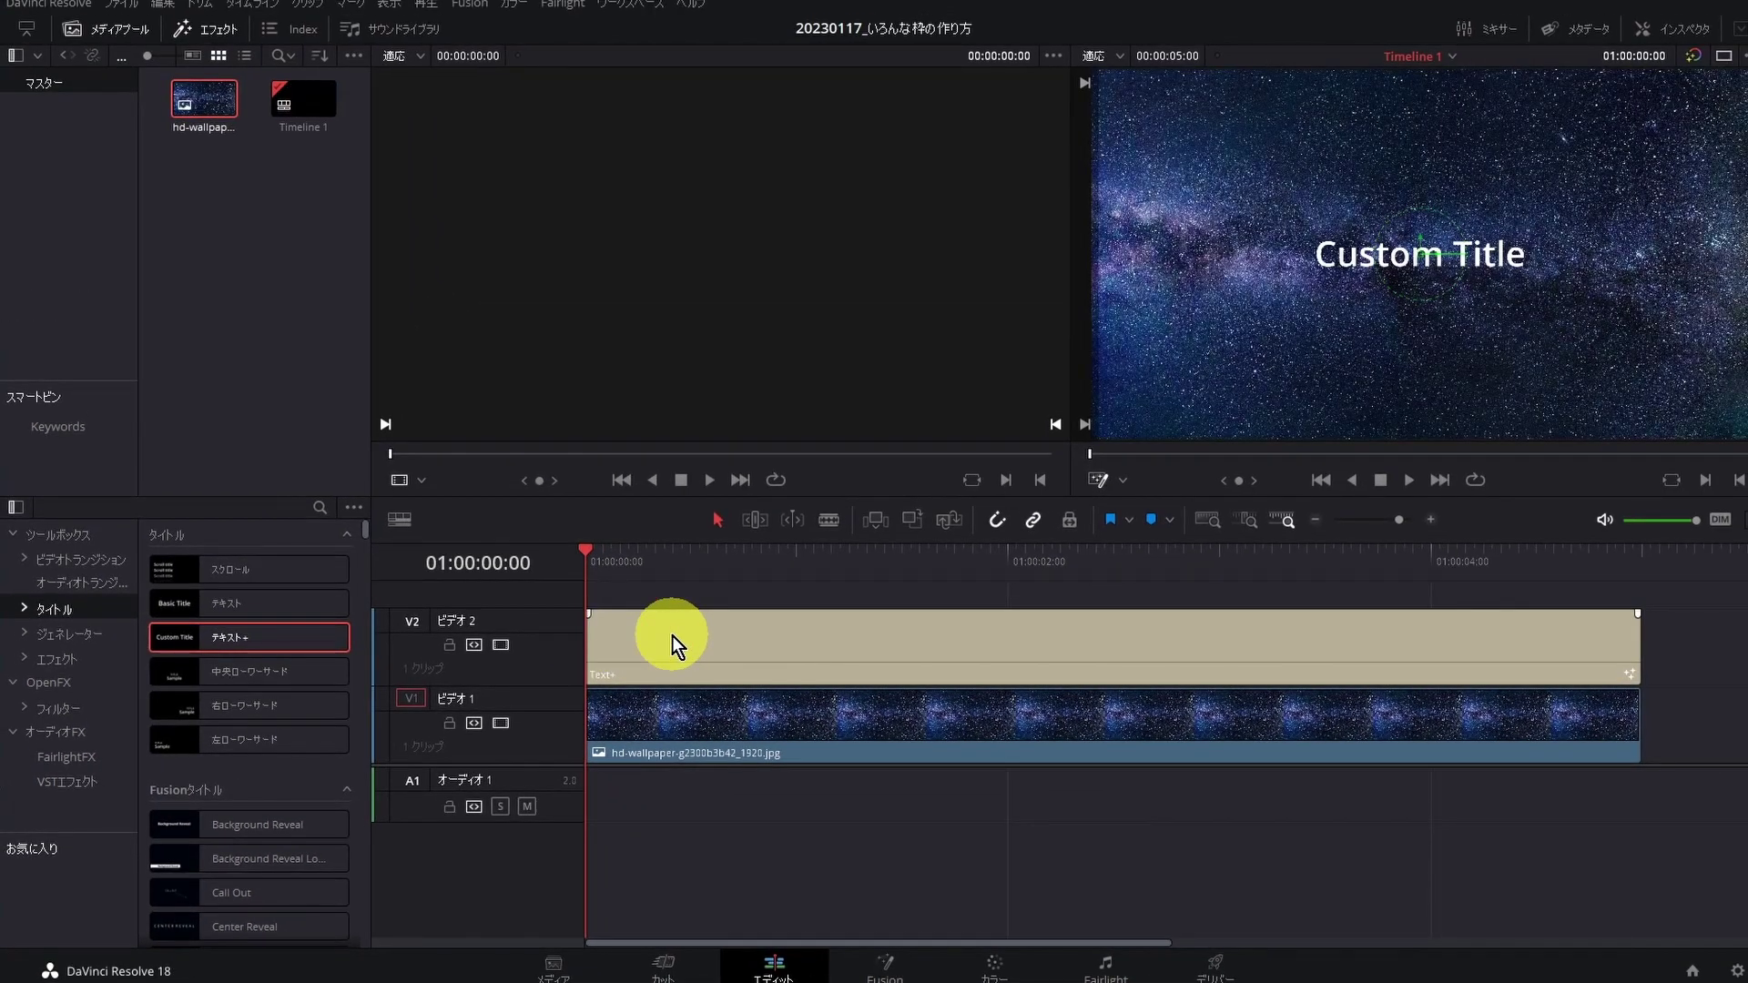
click(675, 643)
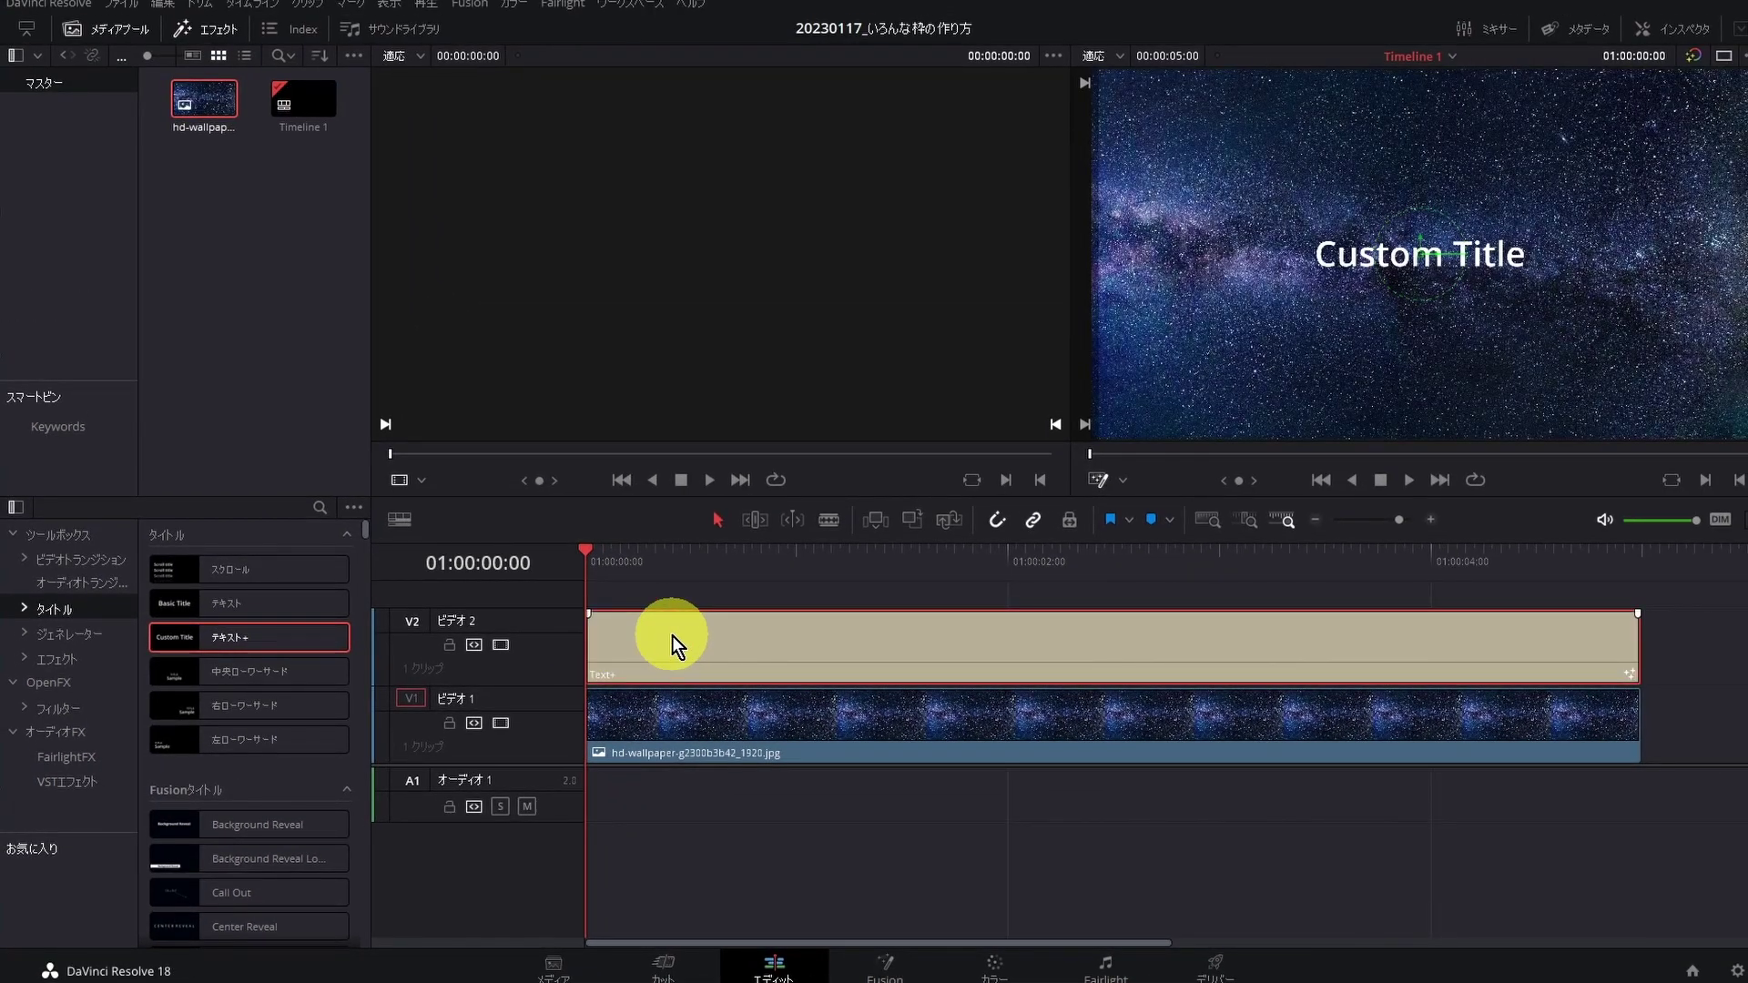
- Delete the 'Custom Title' text in the Inspector's text field, leaving 'Cu'
click(1679, 30)
click(1522, 333)
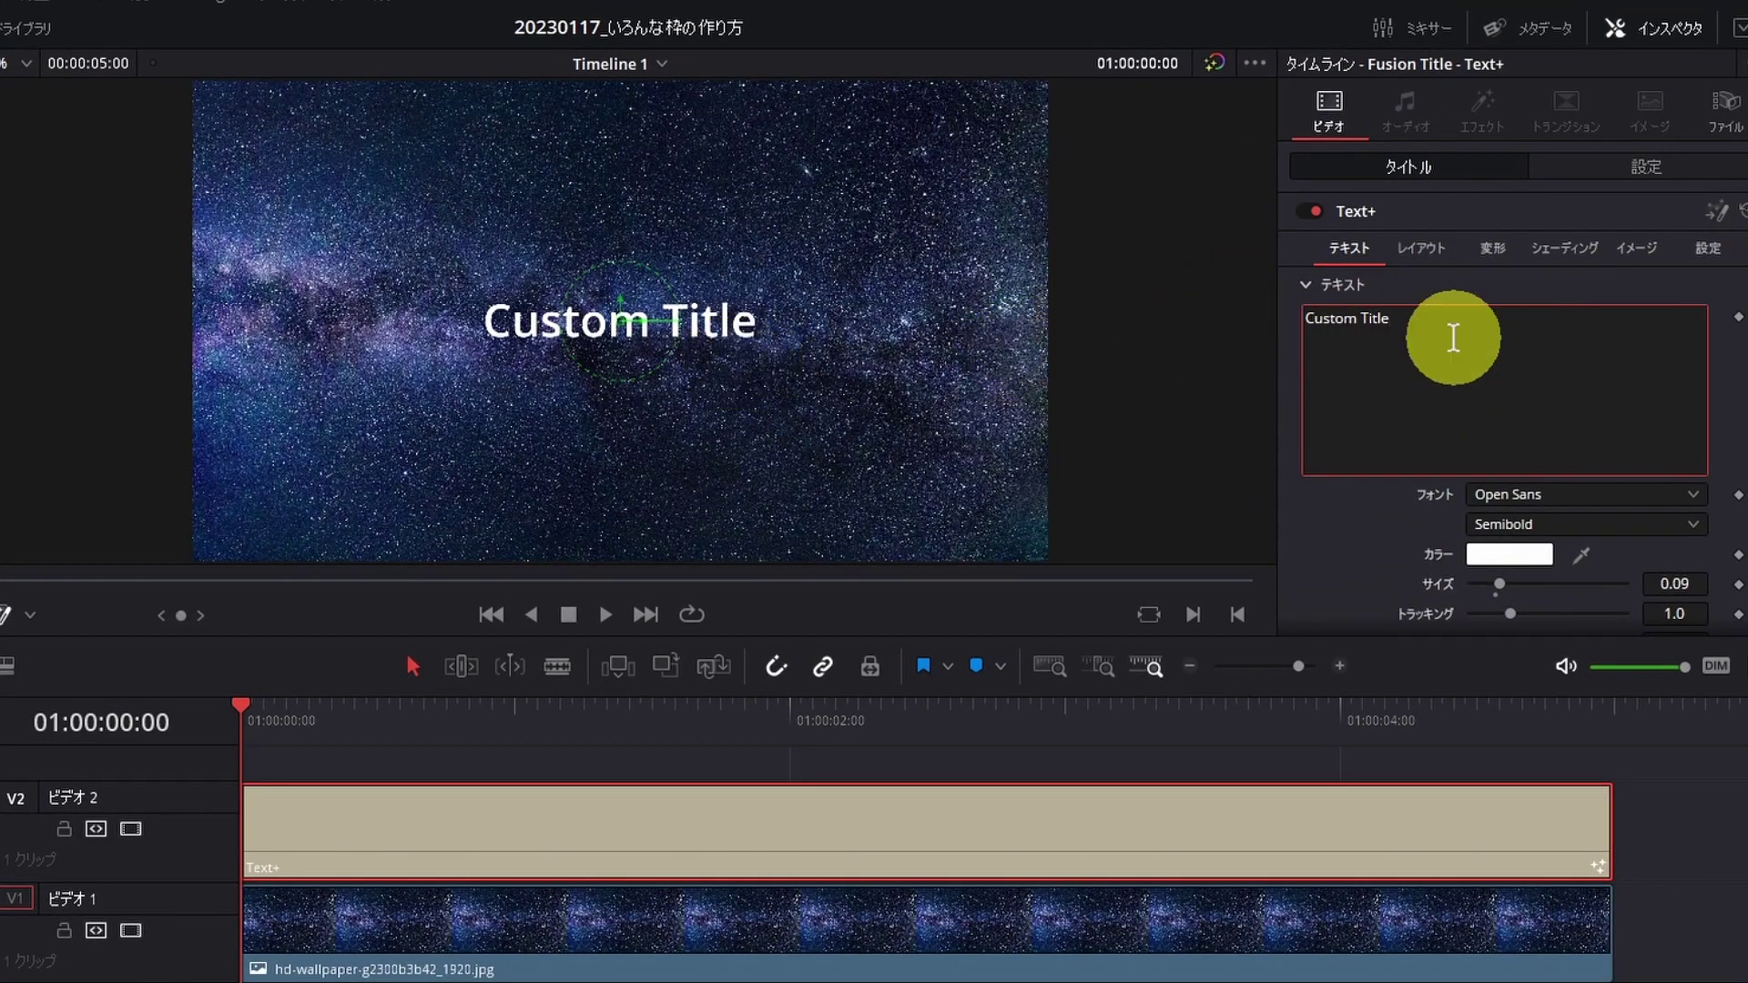
key(BackSpace)
key(BackSpace)
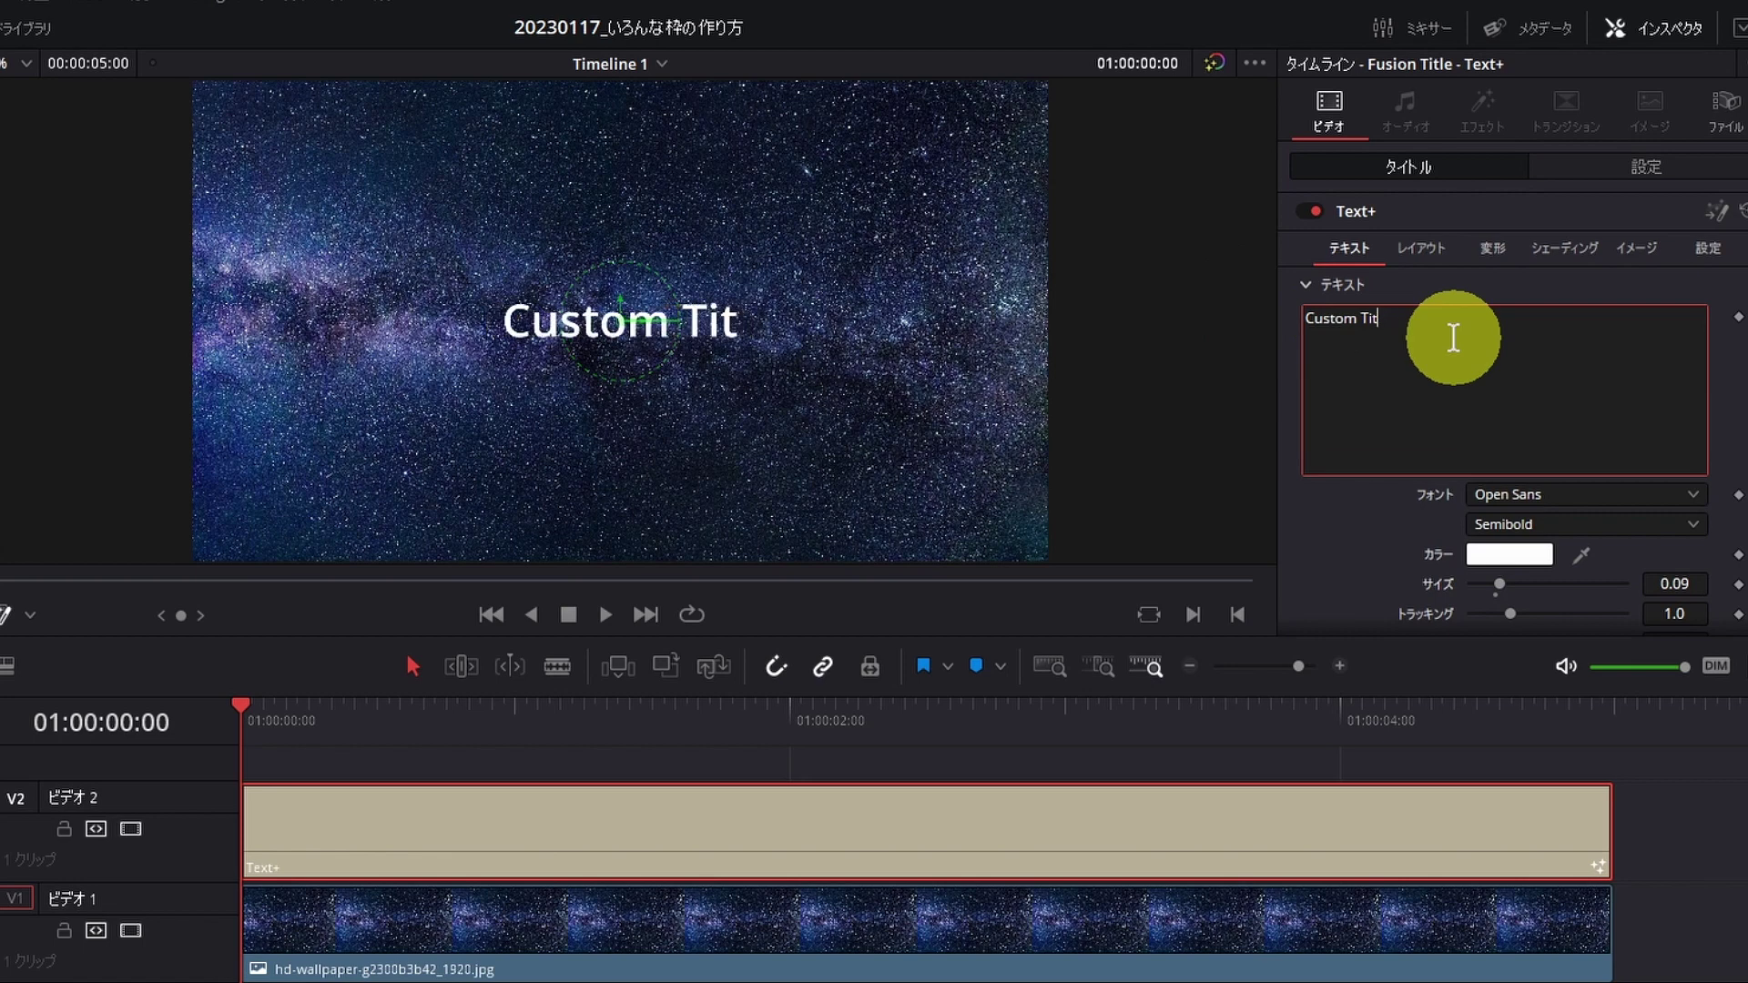
key(BackSpace)
key(BackSpace)
key(BackSpace)
key(BackSpace)
key(BackSpace)
key(BackSpace)
key(BackSpace)
key(BackSpace)
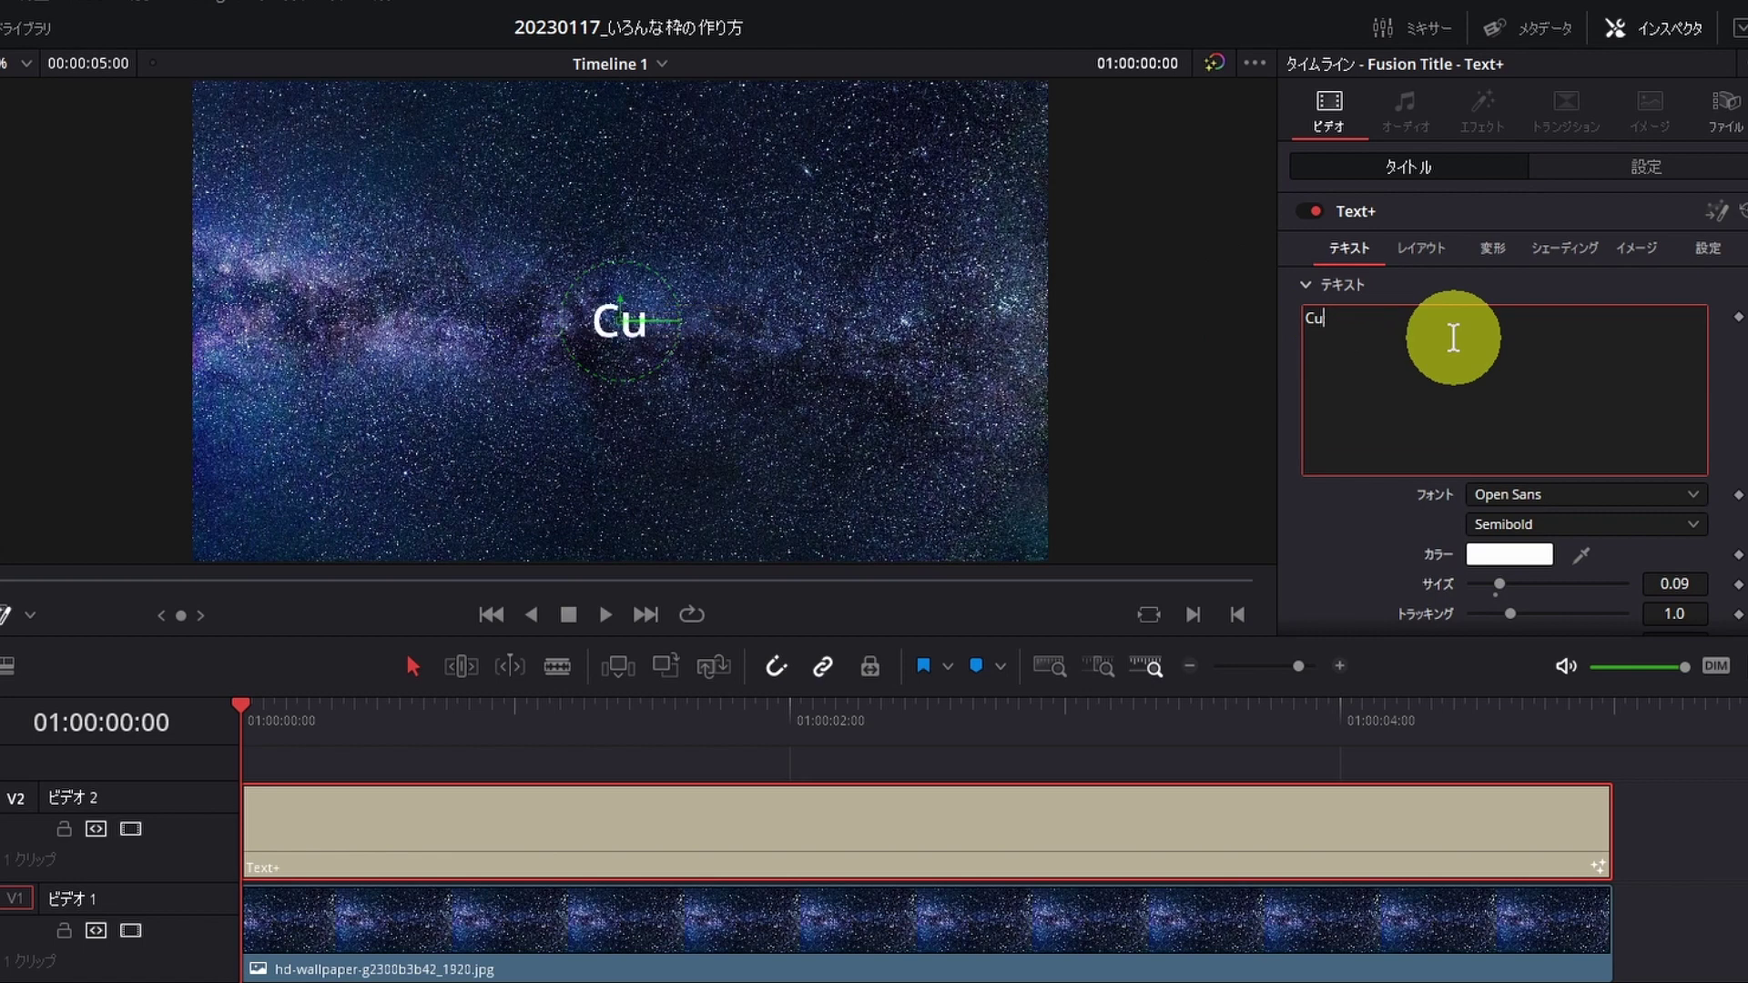
key(BackSpace)
key(BackSpace)
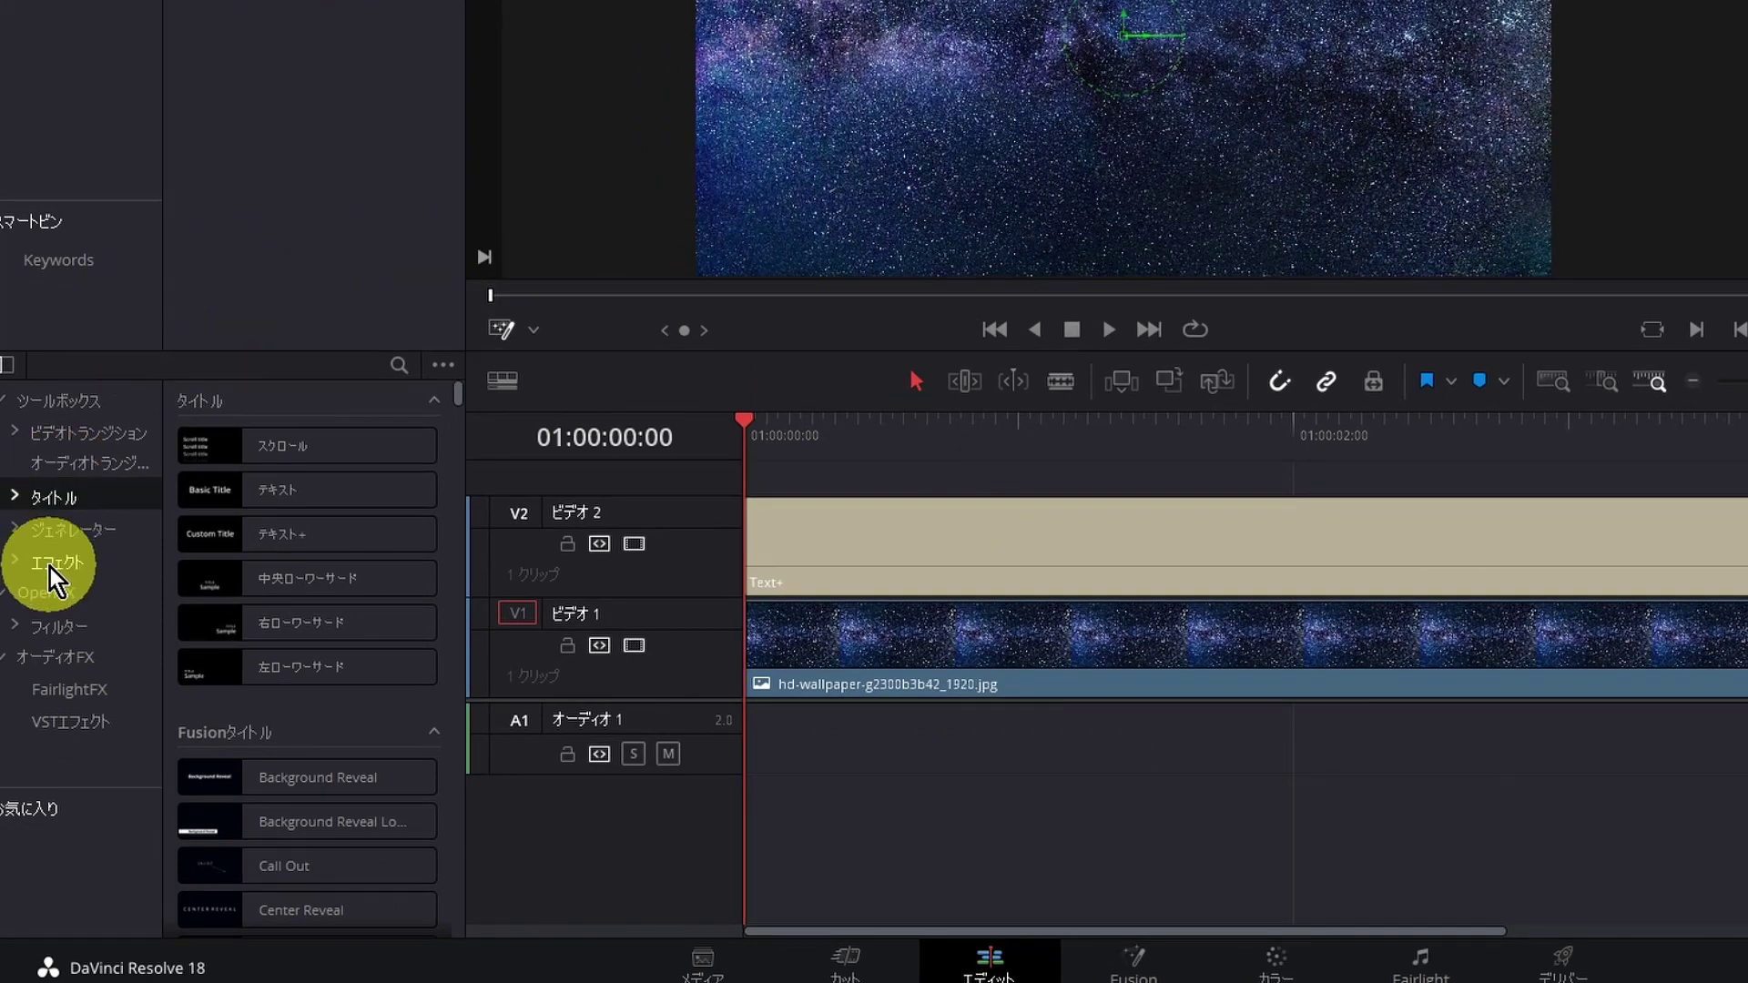
- Apply the DVE effect from the video effects list to the Text+ title clip
click(51, 566)
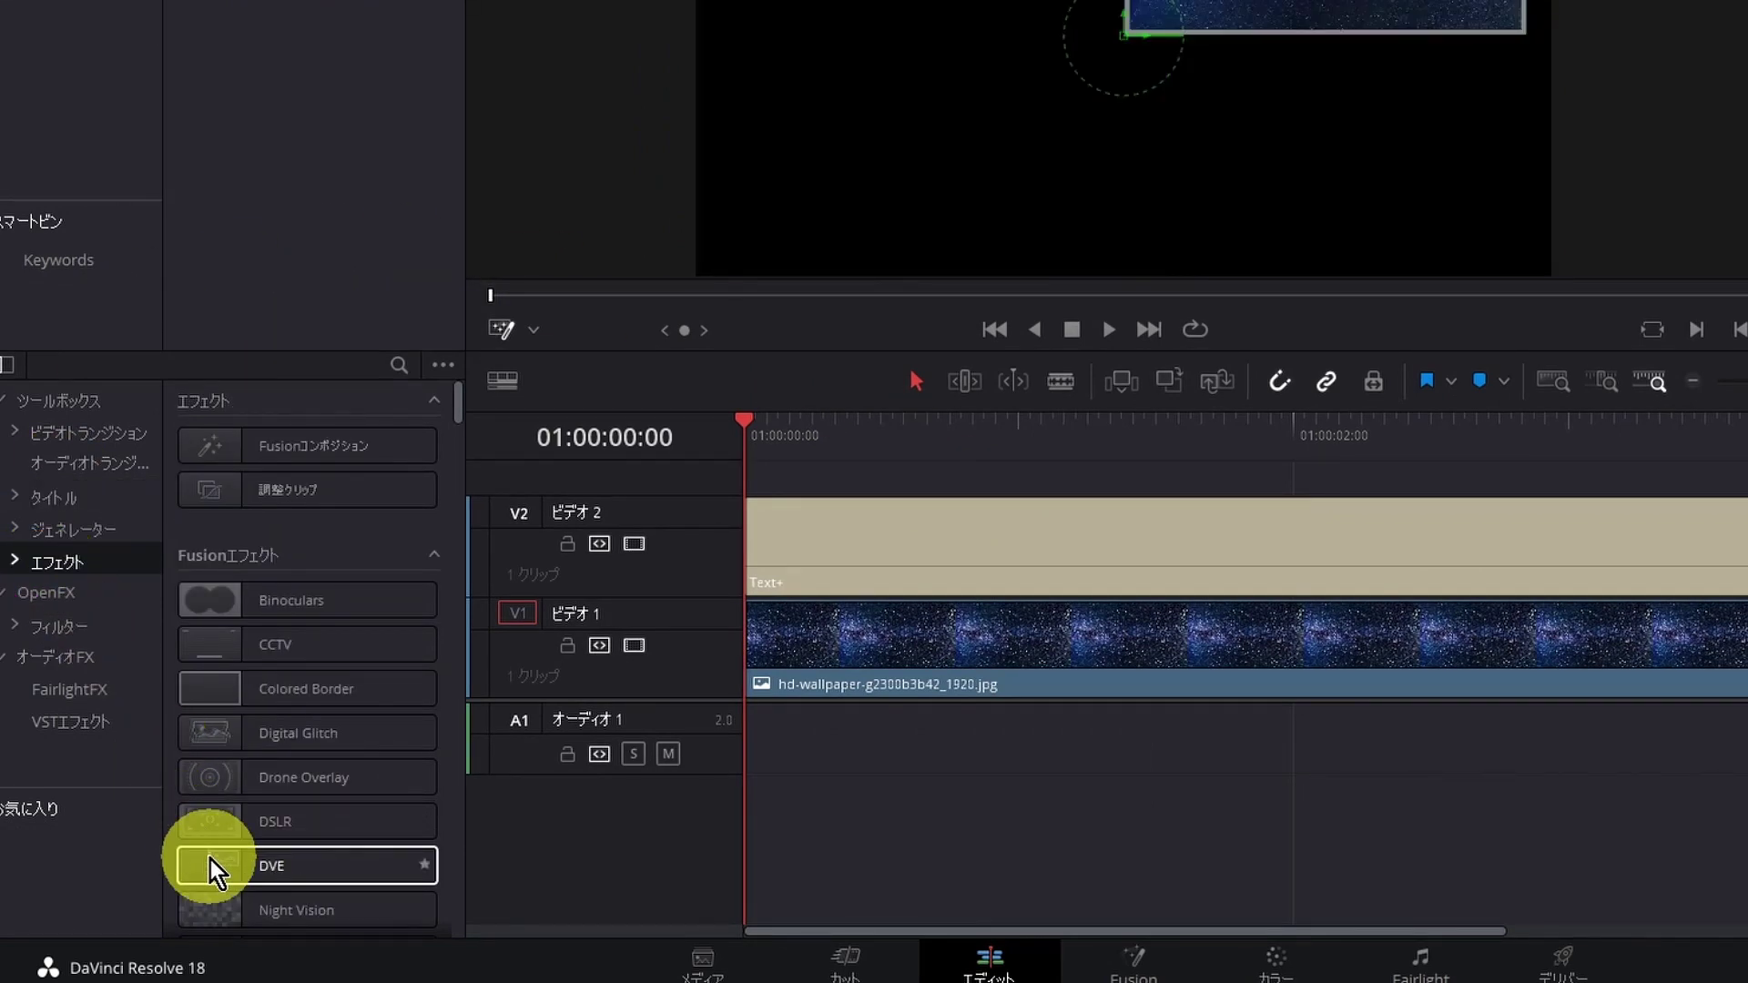
click(210, 859)
mouse_move(210, 859)
mouse_down()
mouse_move(1095, 508)
mouse_move(1101, 531)
mouse_up()
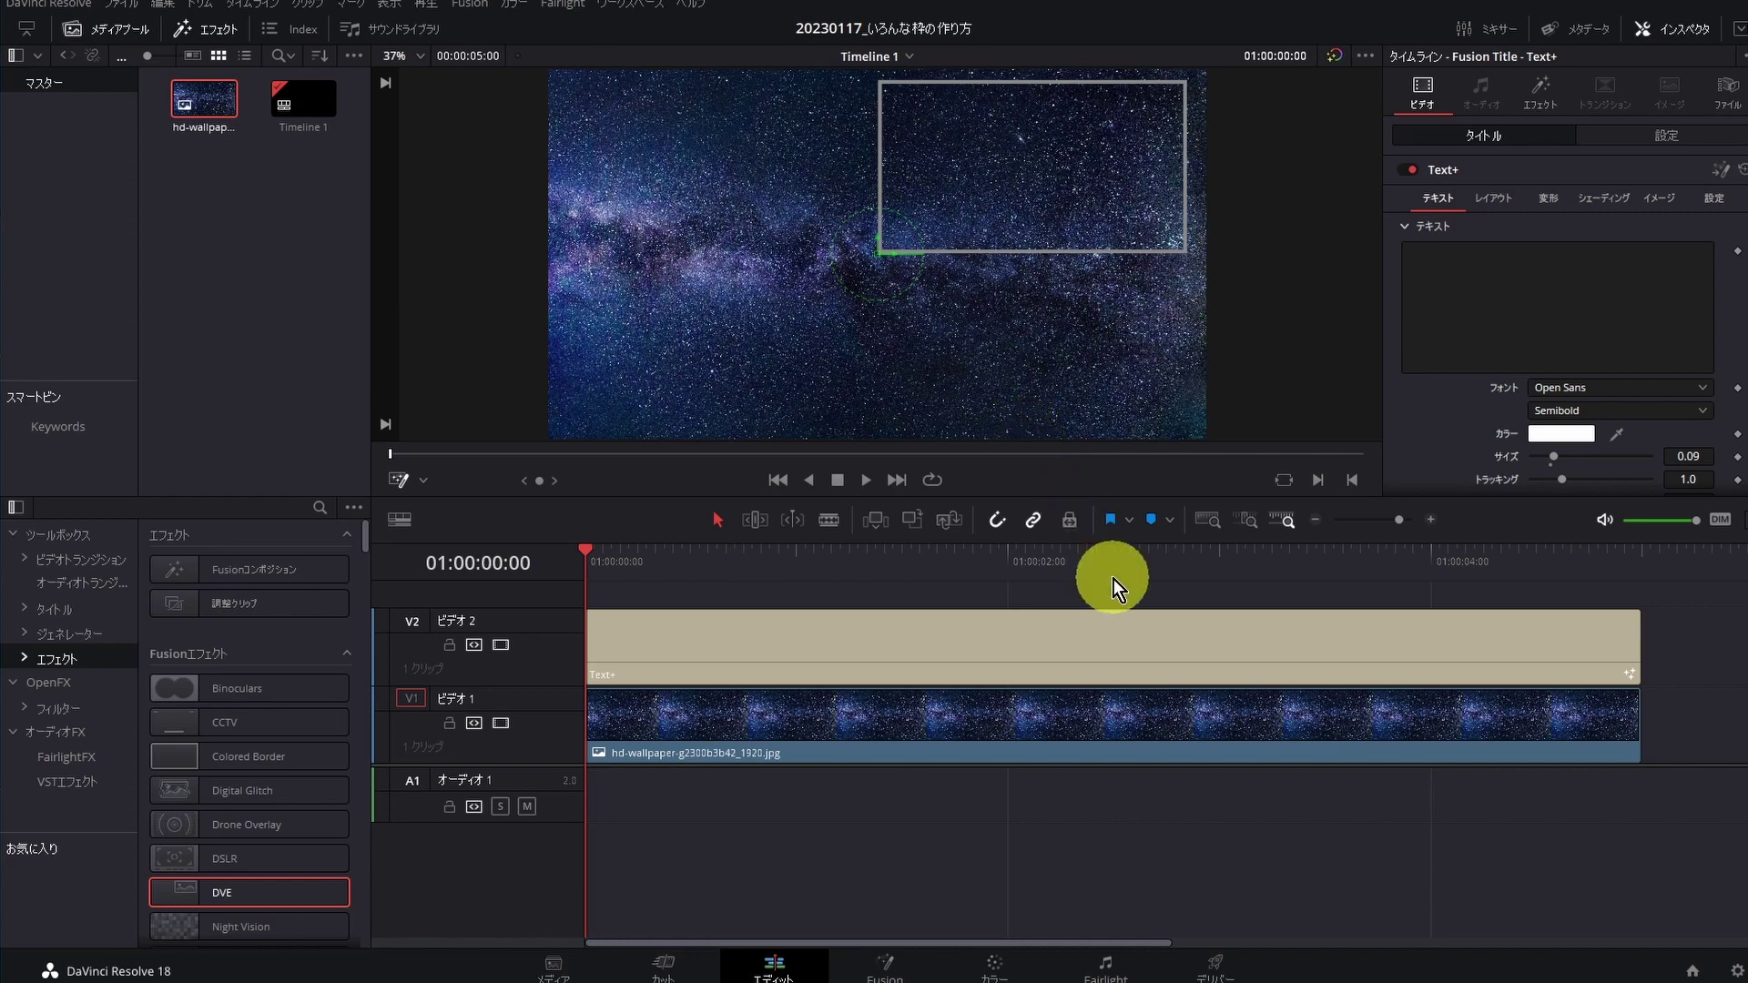
- Show the title's DVE settings in the Inspector and hide the on-screen transform controls
click(1133, 635)
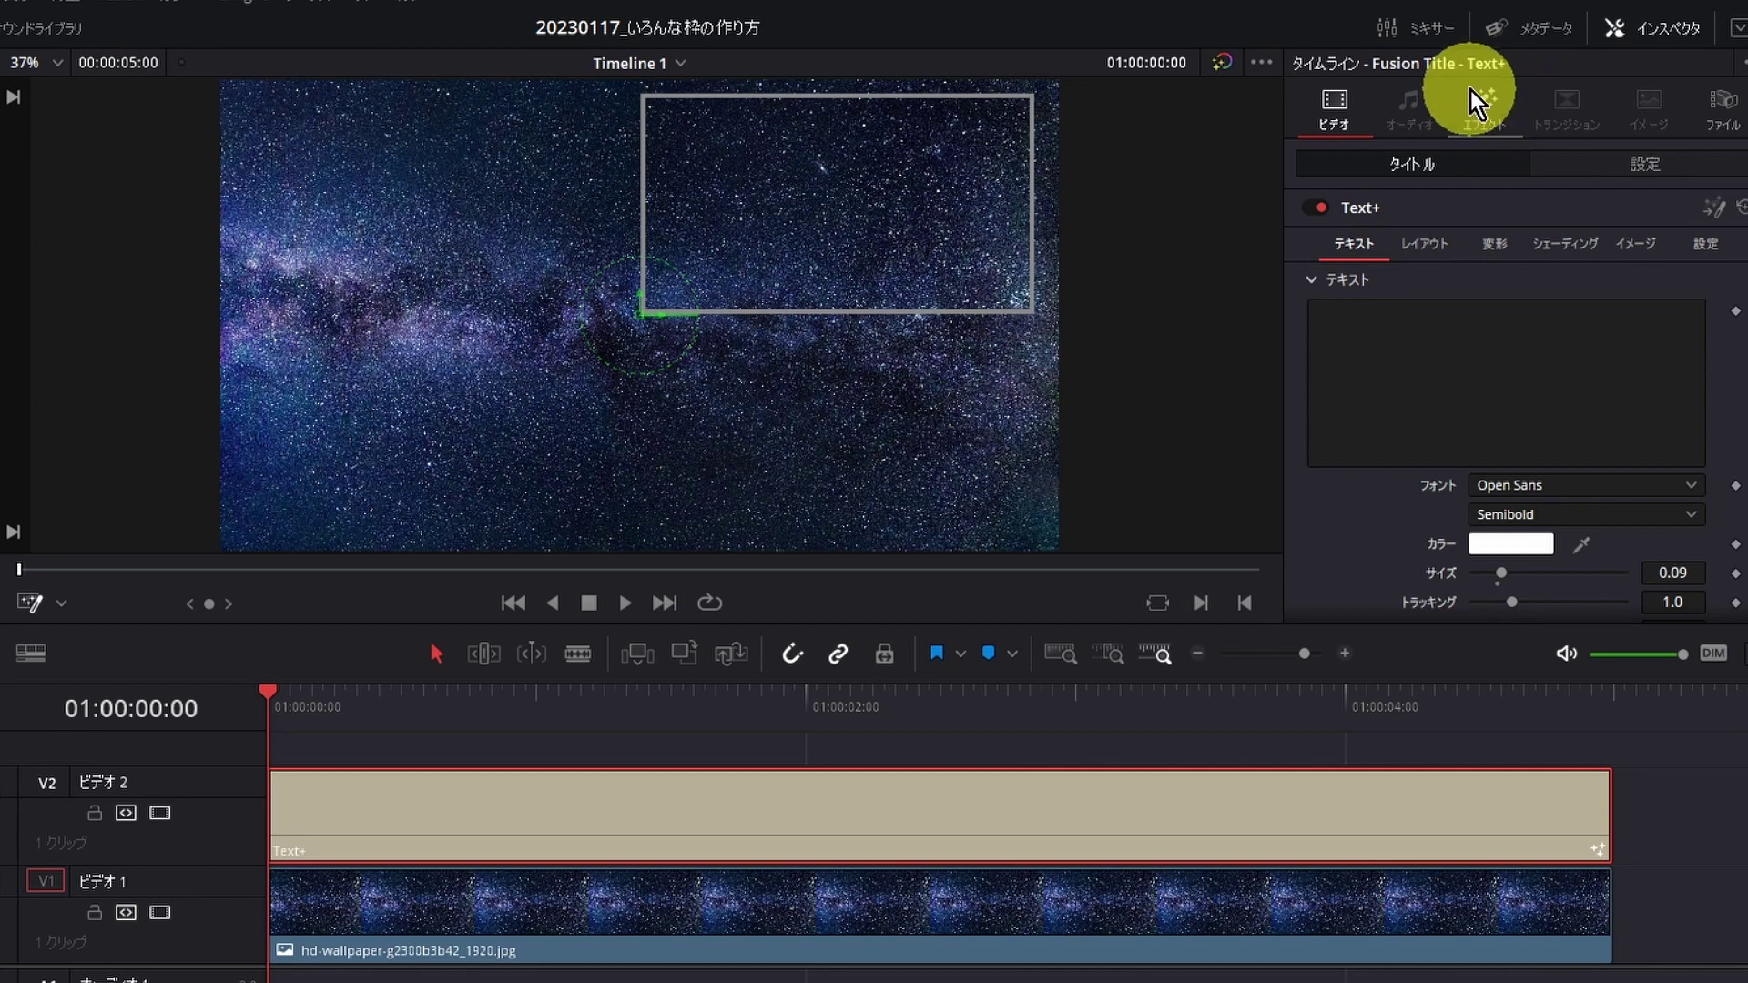
click(1500, 121)
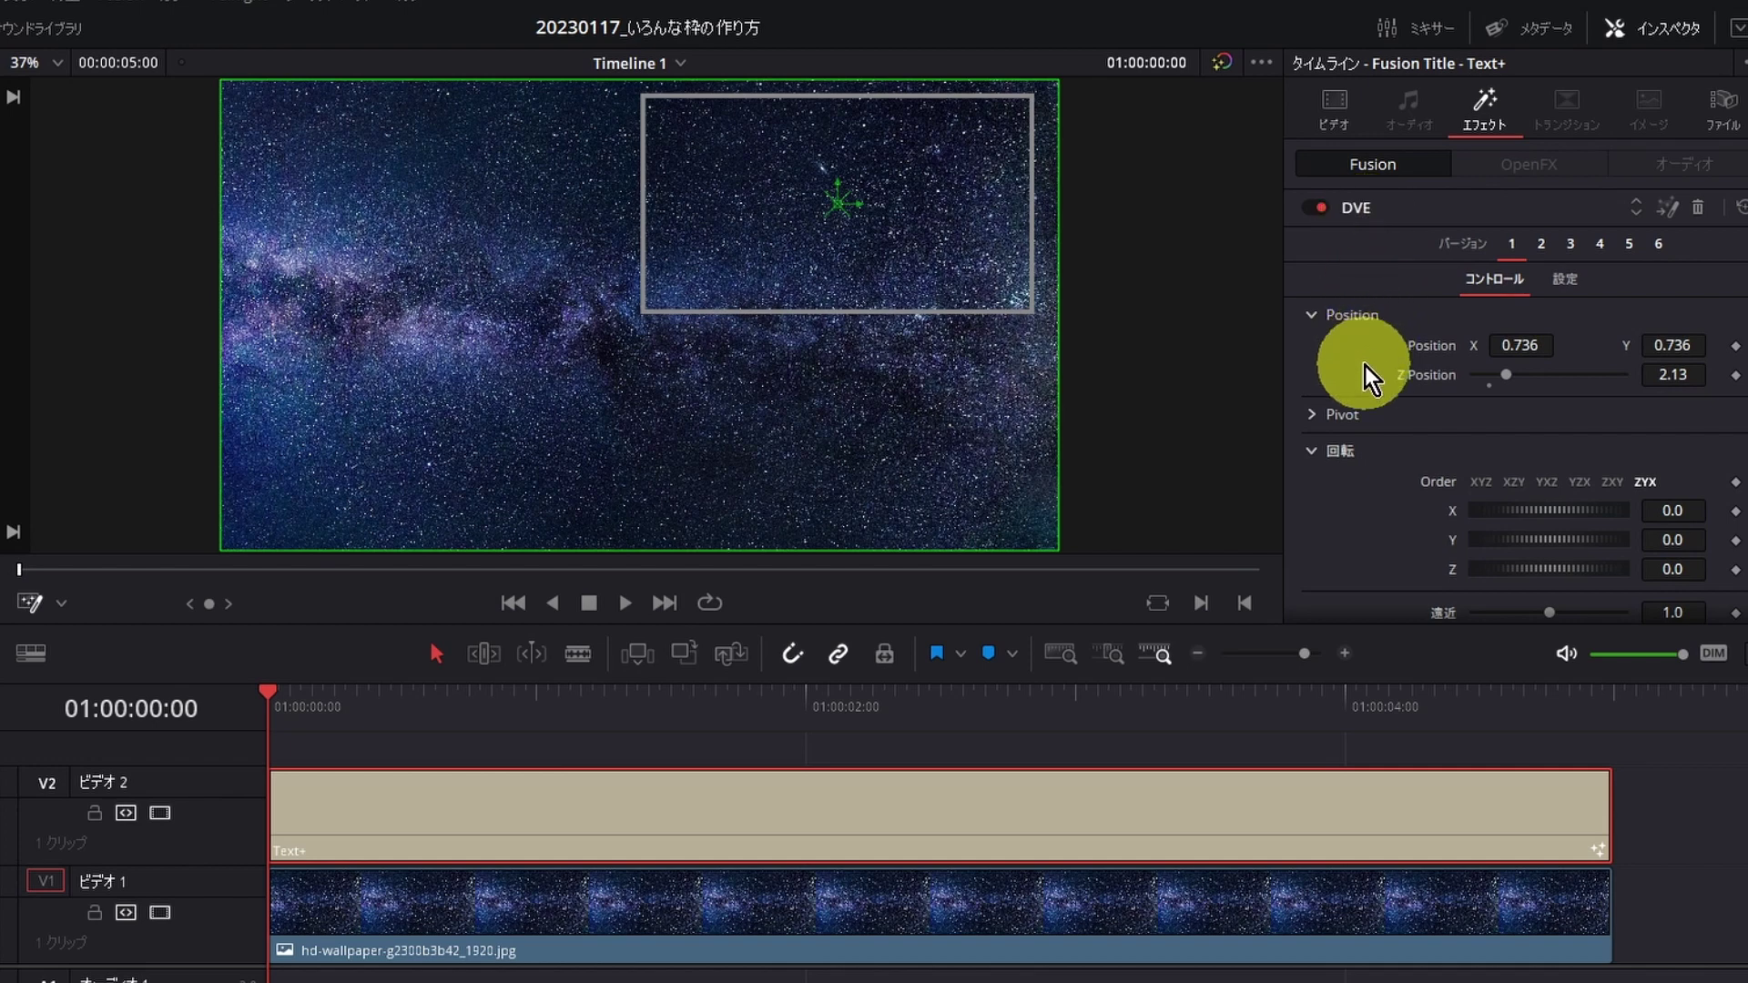
key(shift+grave)
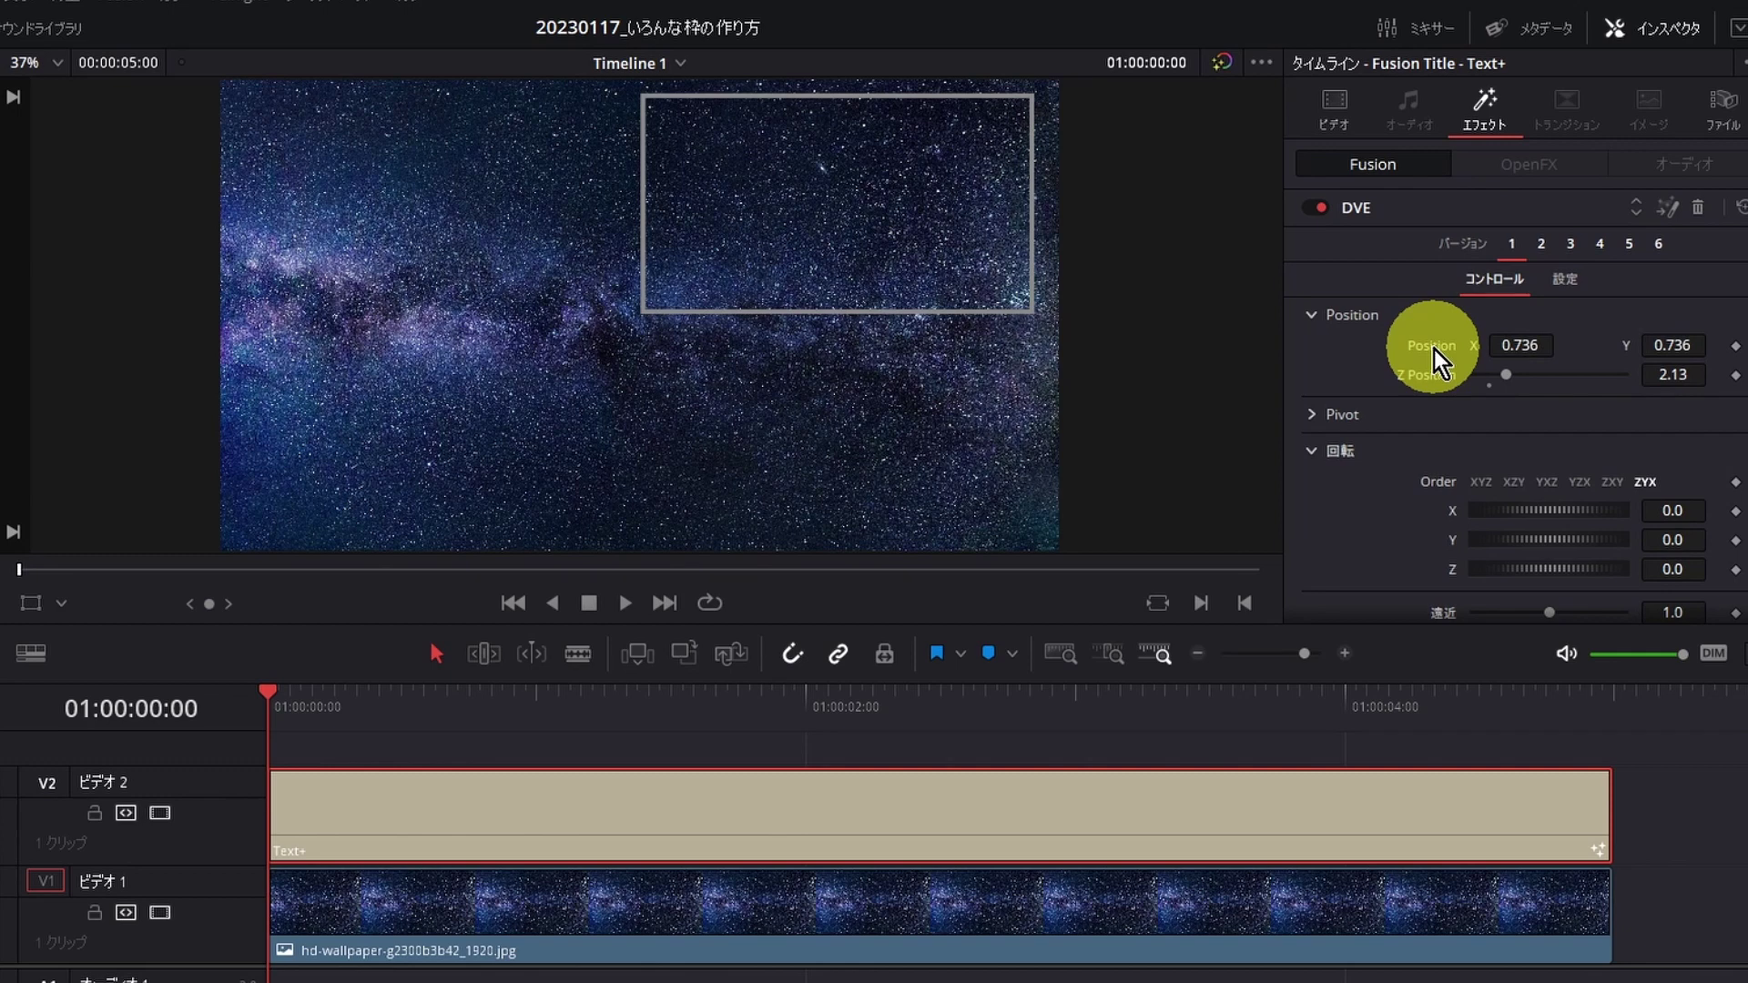
- Reset DVE Position to 0.5/0.5 and Z Position to 1.0, then show the Fusion Overlay controls
double_click(1432, 348)
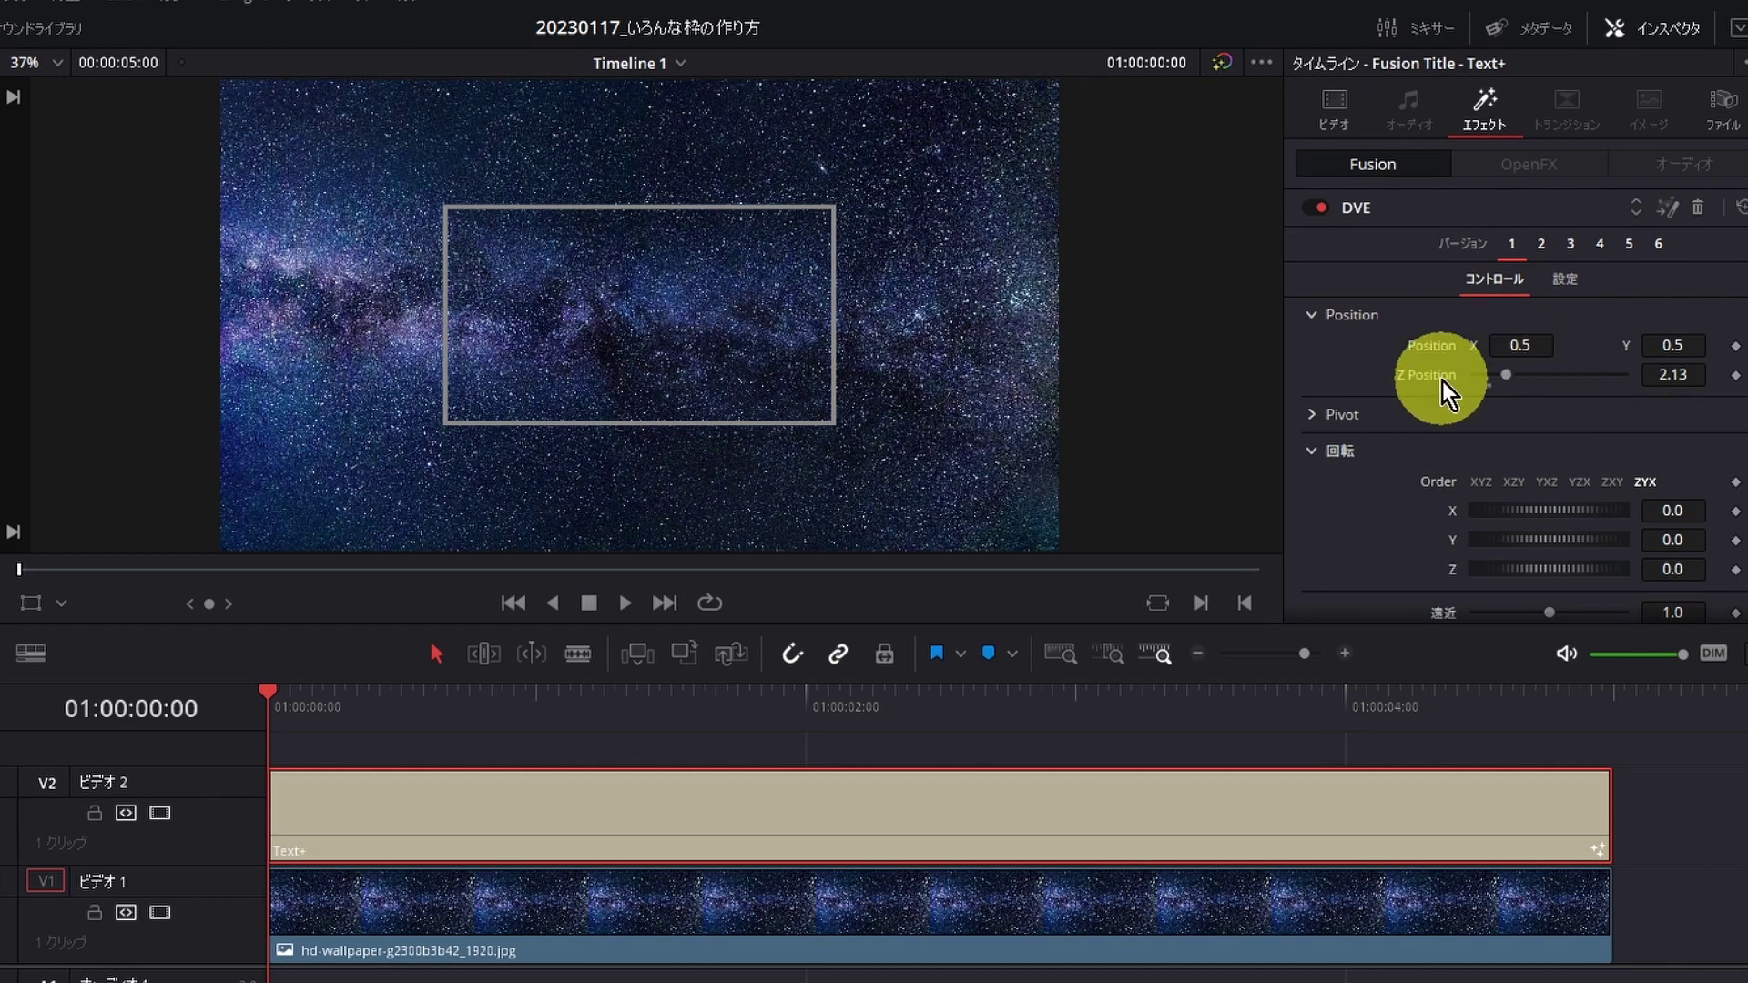
double_click(1442, 381)
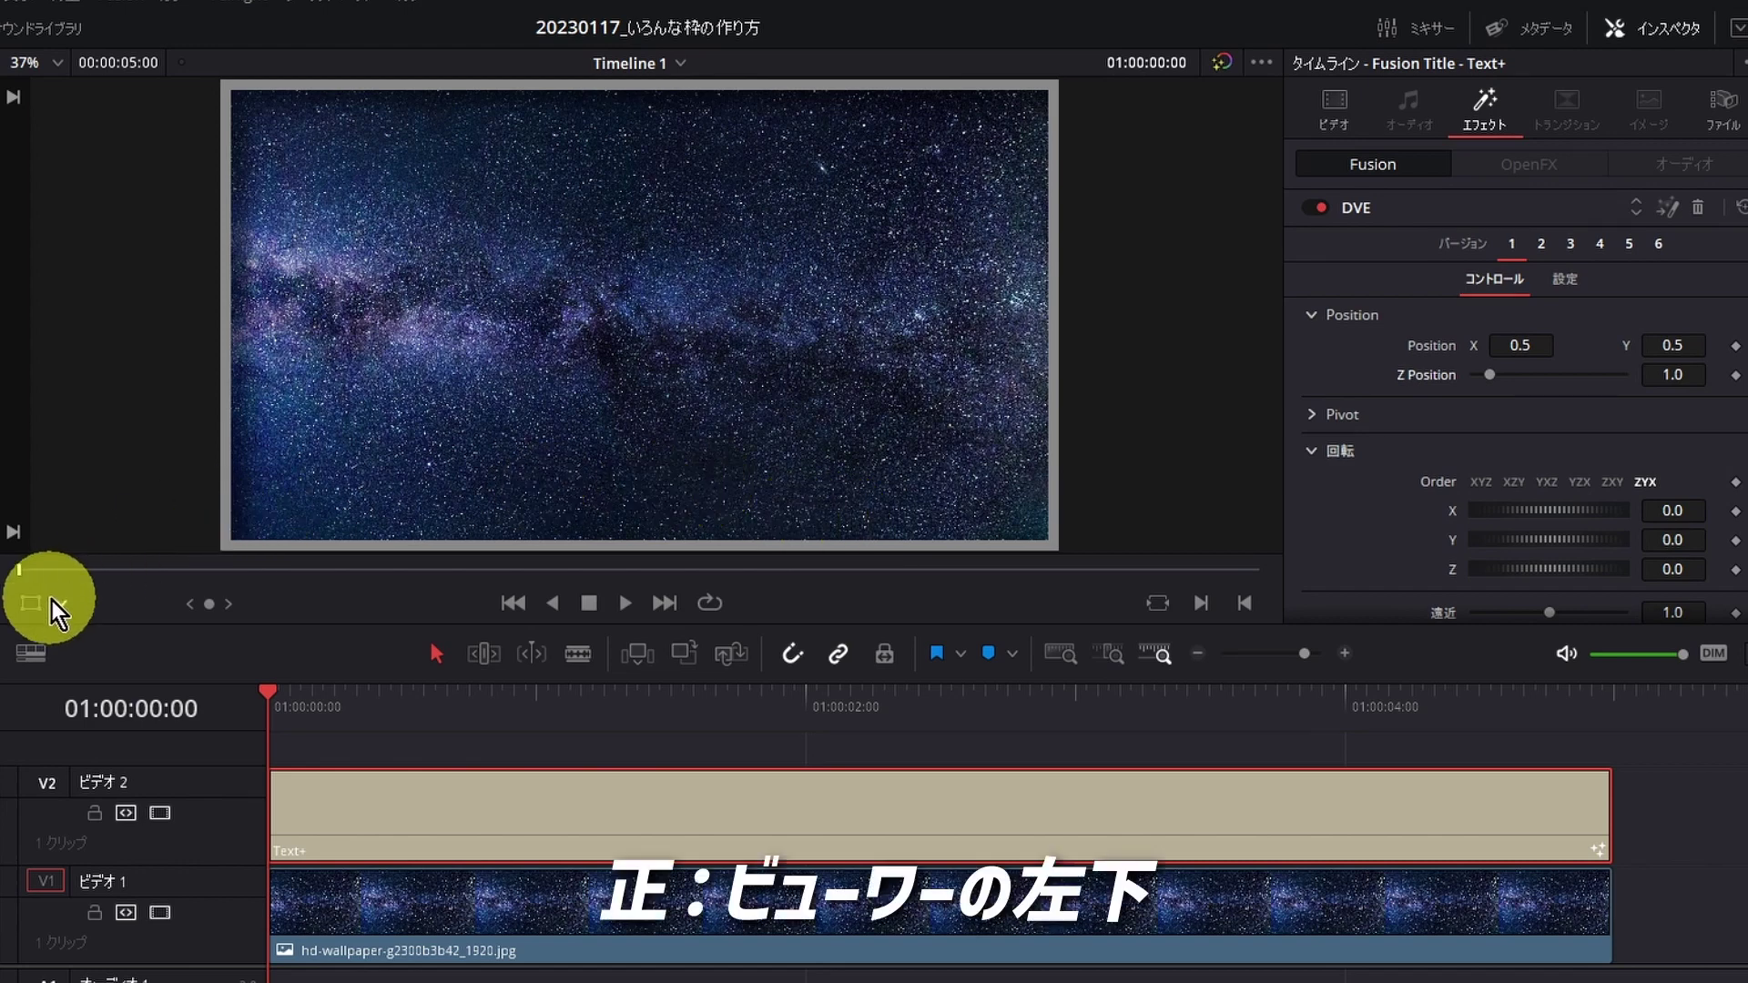
click(61, 606)
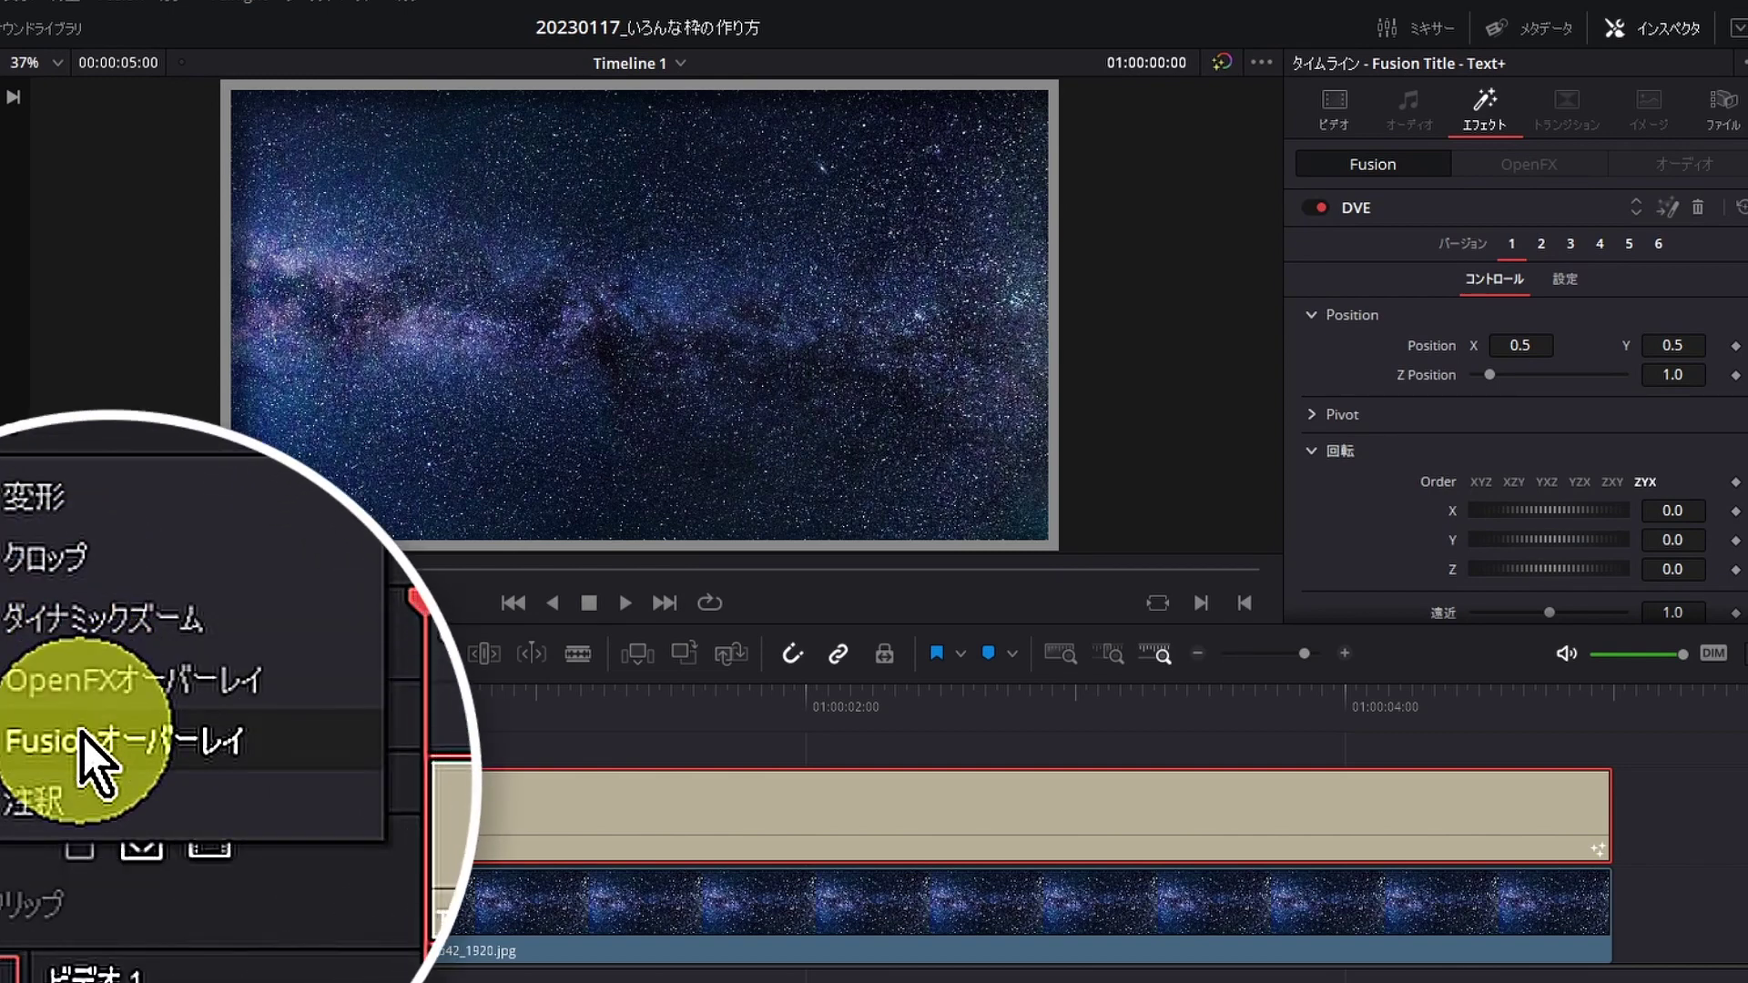
click(91, 749)
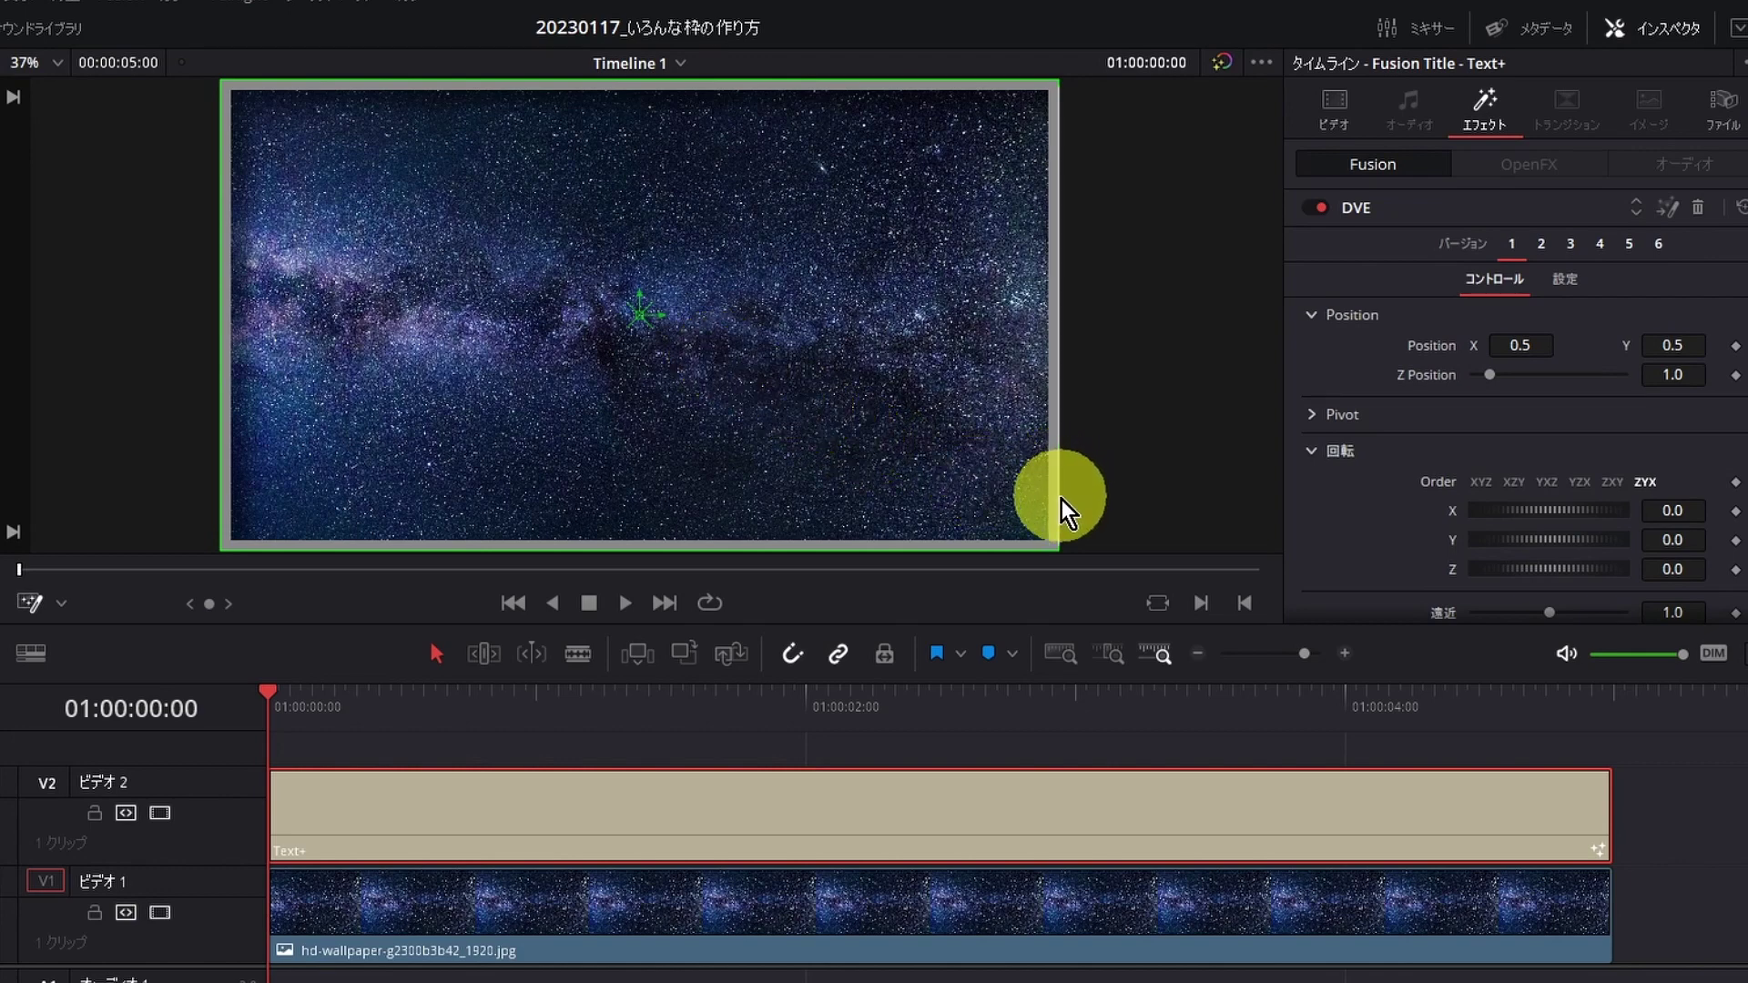
- Shrink the grey frame and move it left to Position X 0.331357, Y 0.52195
mouse_move(1062, 502)
mouse_down()
mouse_move(916, 566)
mouse_move(758, 424)
mouse_up()
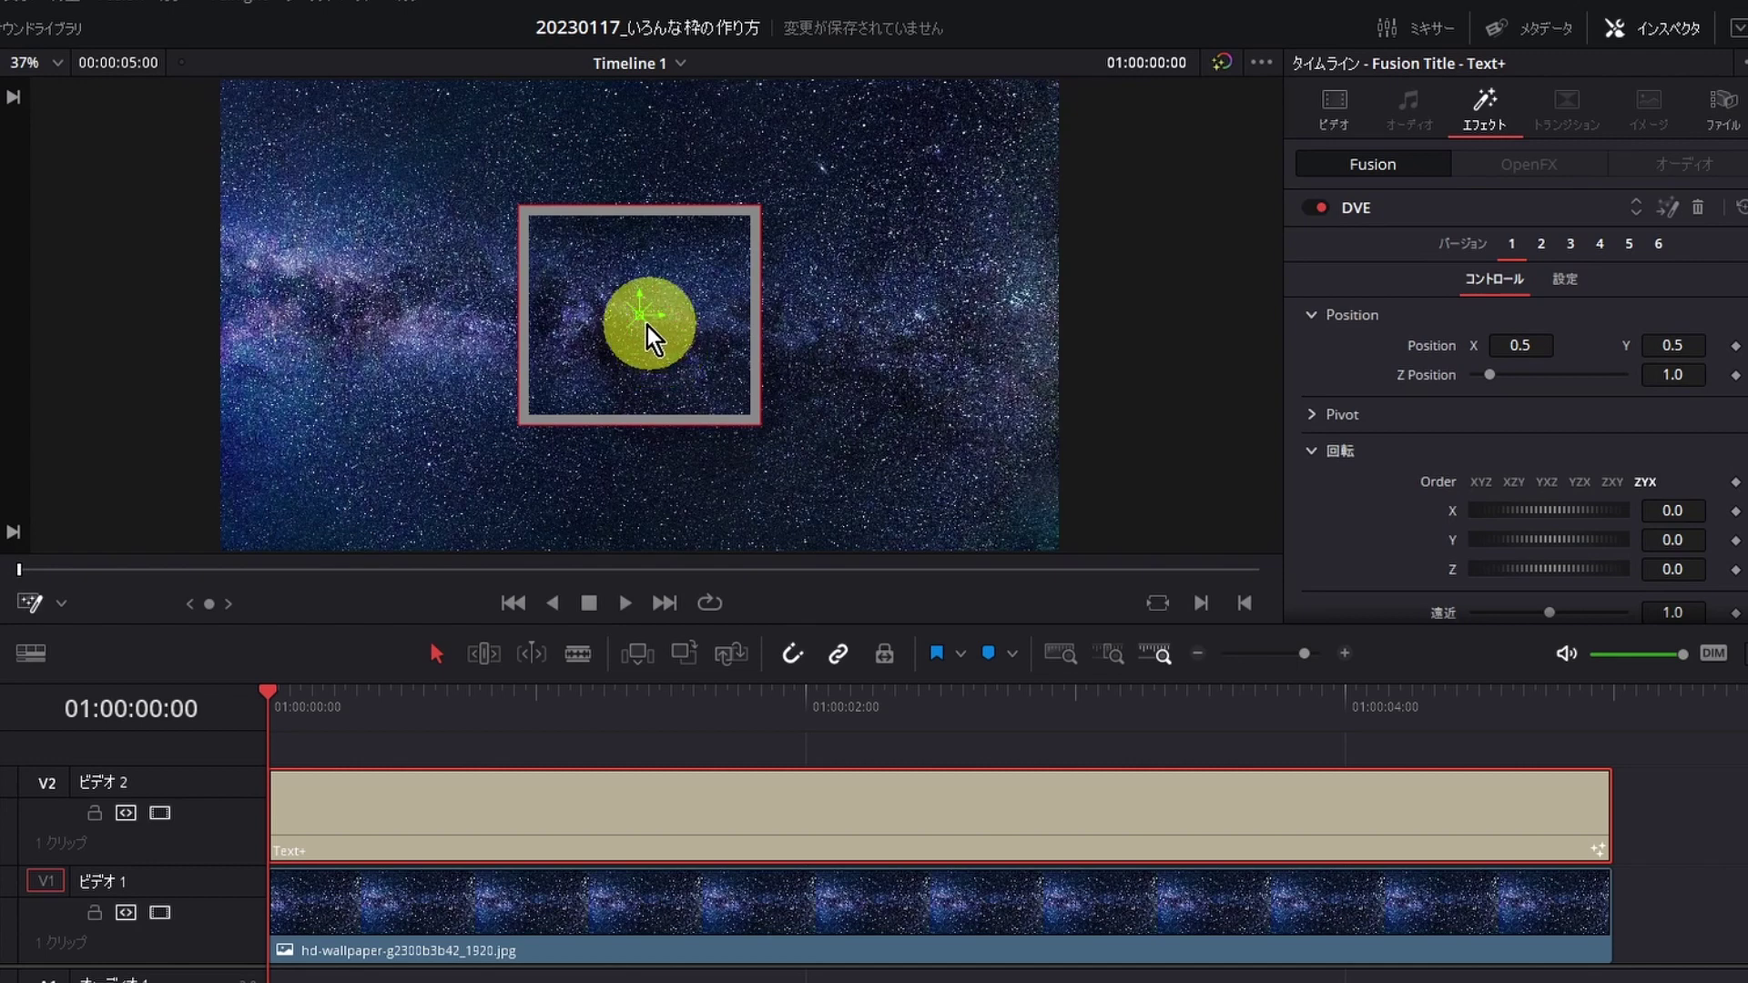
mouse_move(642, 320)
mouse_down()
mouse_move(672, 324)
mouse_move(631, 311)
mouse_up()
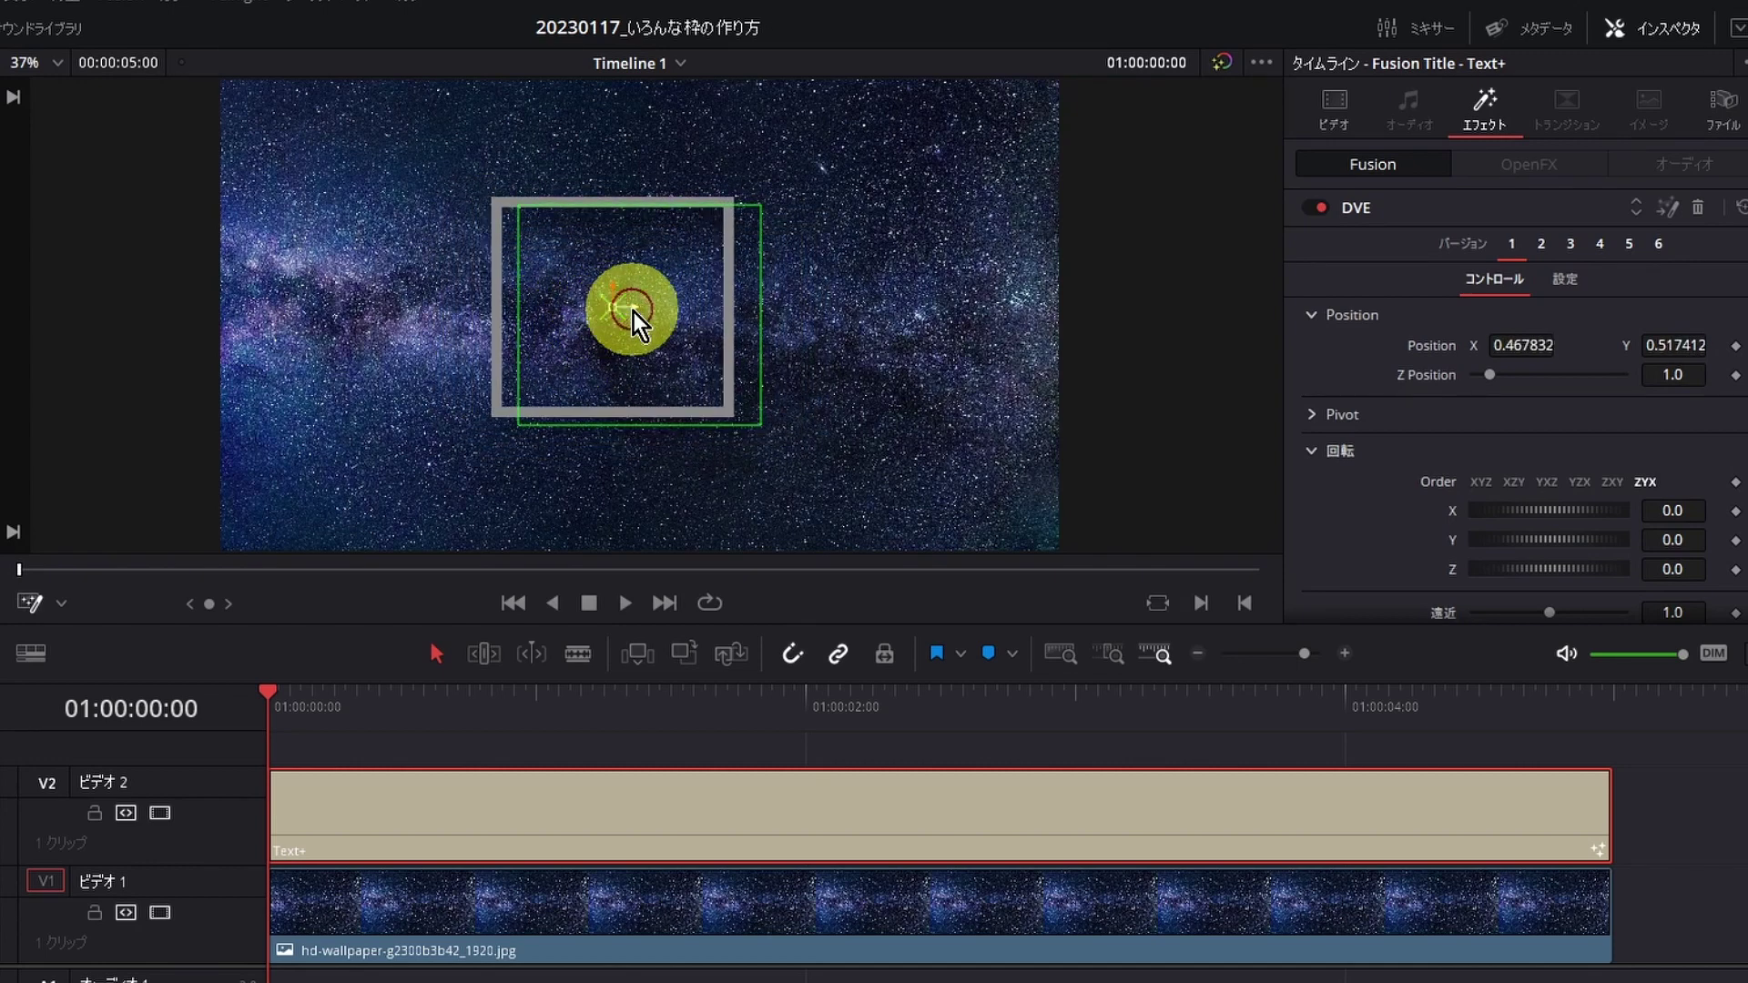
mouse_move(632, 312)
mouse_down()
mouse_move(910, 308)
mouse_move(795, 287)
mouse_move(797, 391)
mouse_up()
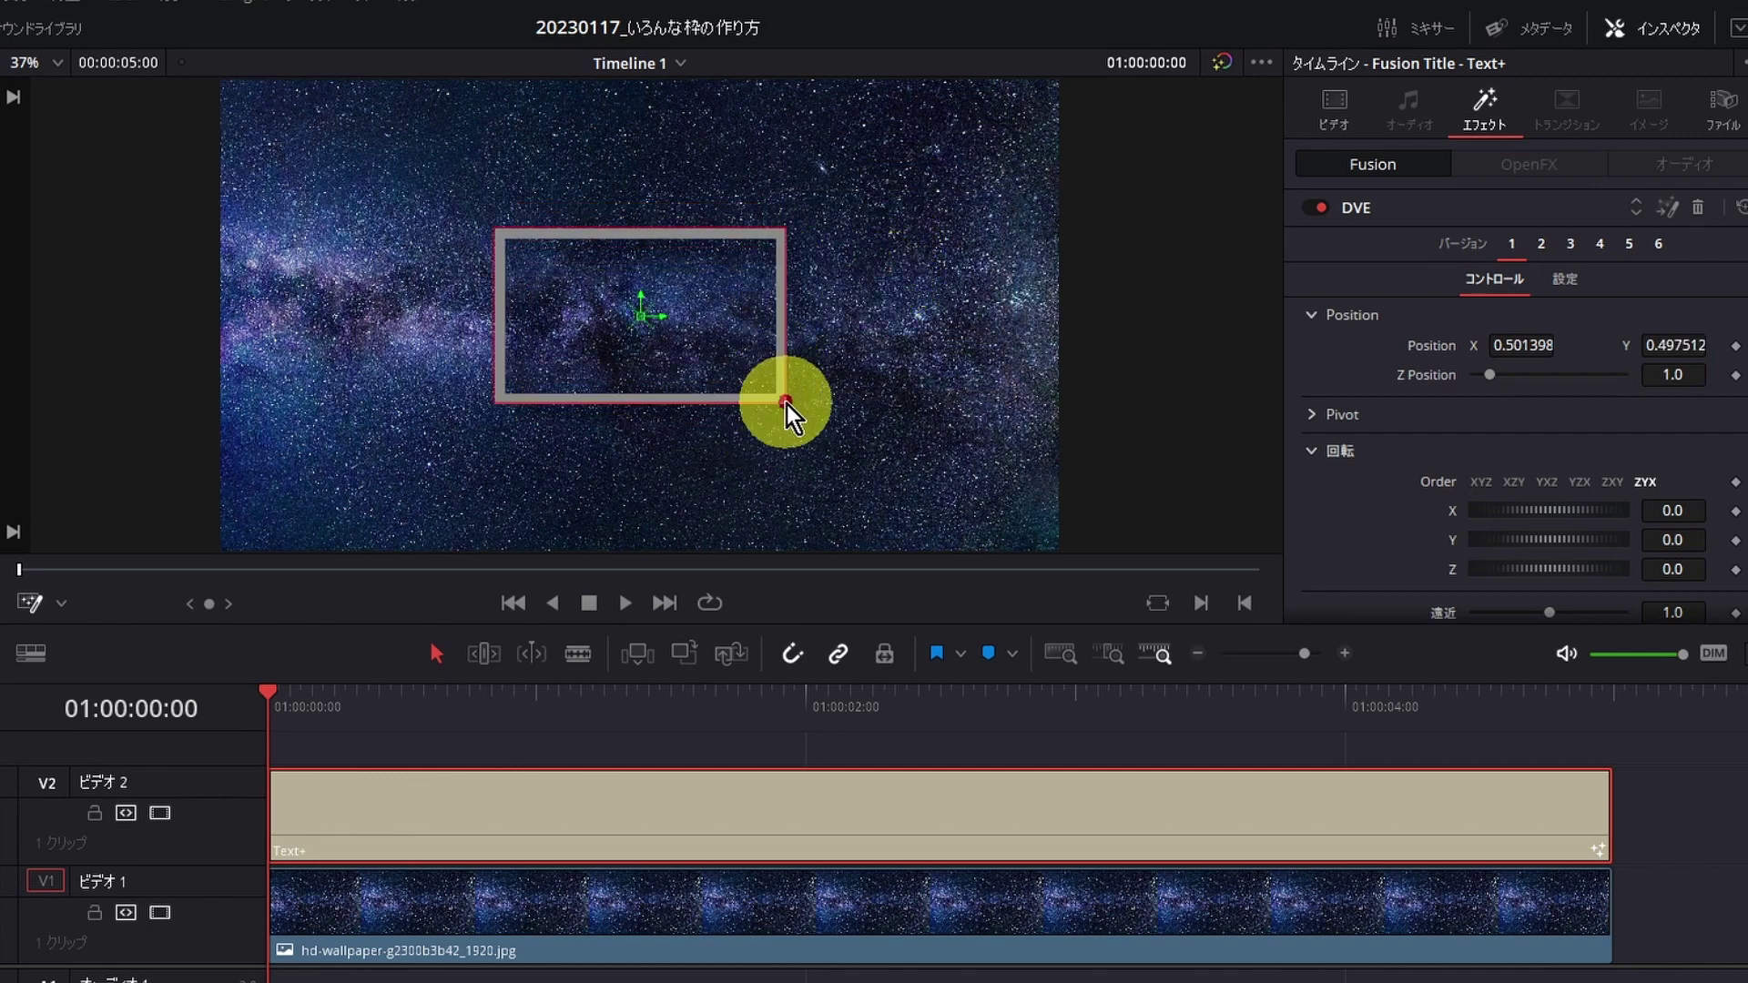
drag(640, 316, 513, 320)
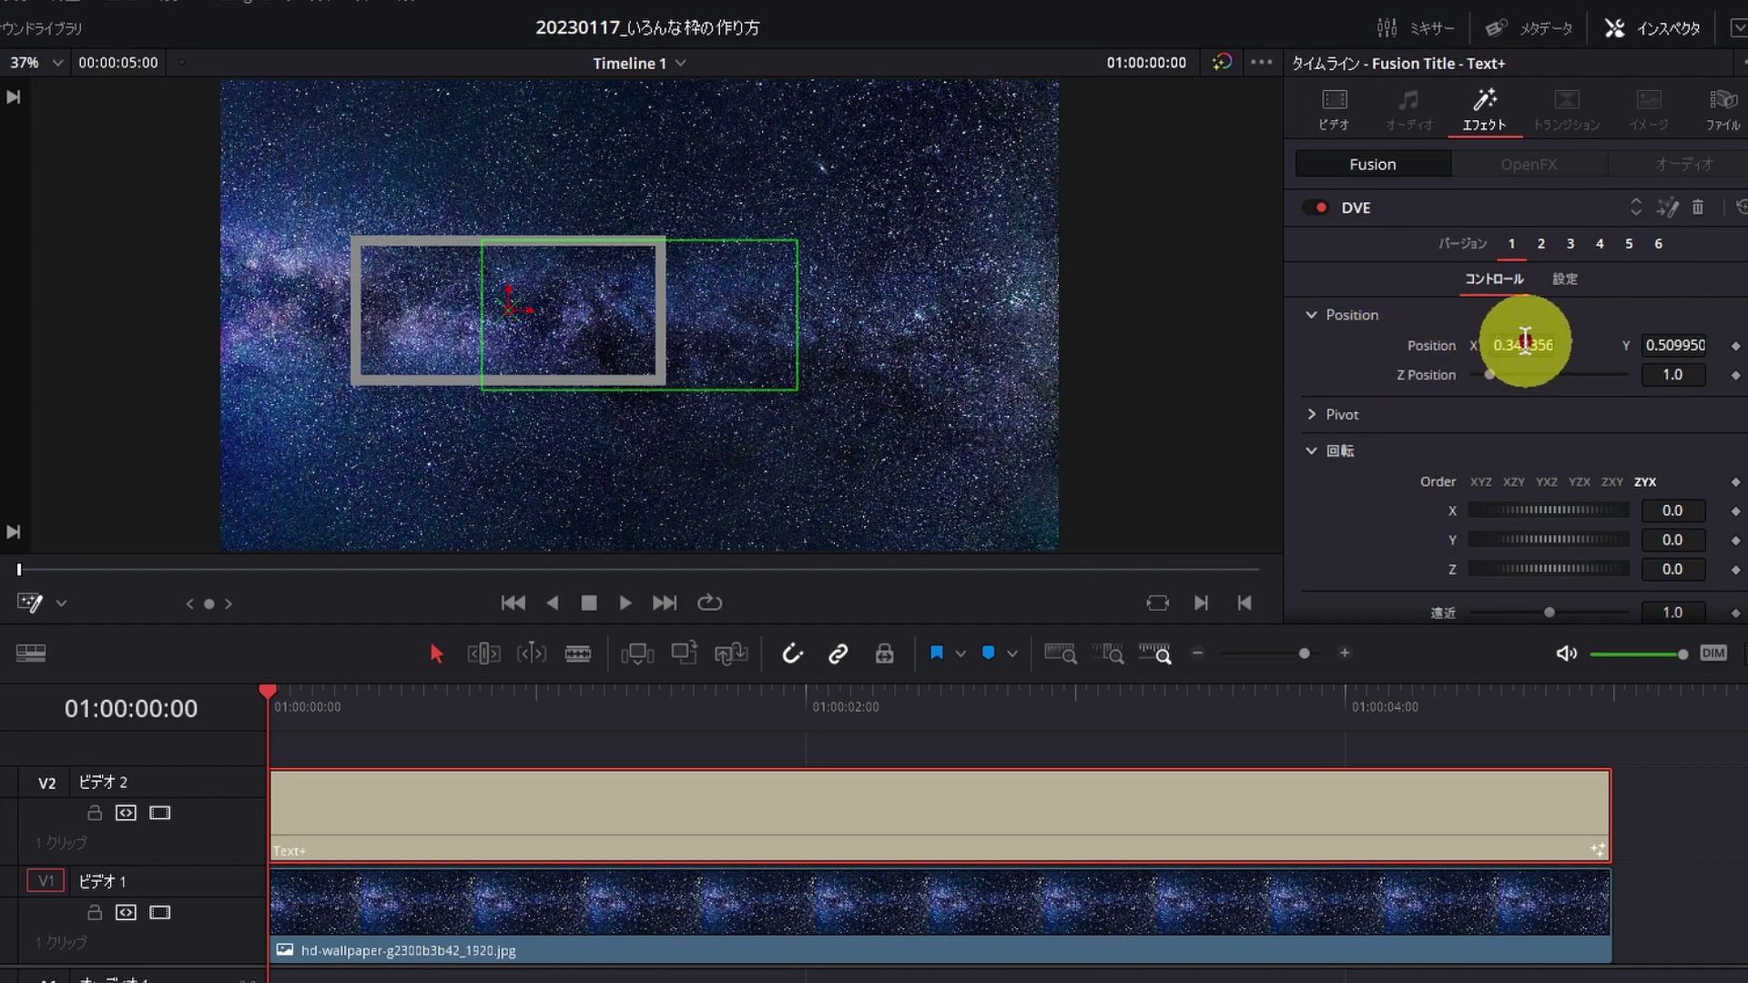
drag(1525, 344, 1504, 344)
mouse_move(1674, 344)
mouse_down()
mouse_move(1467, 374)
mouse_move(1707, 340)
mouse_up()
- Expand the Border settings and widen the grey border's crop width
scroll(1602, 364, down, 3)
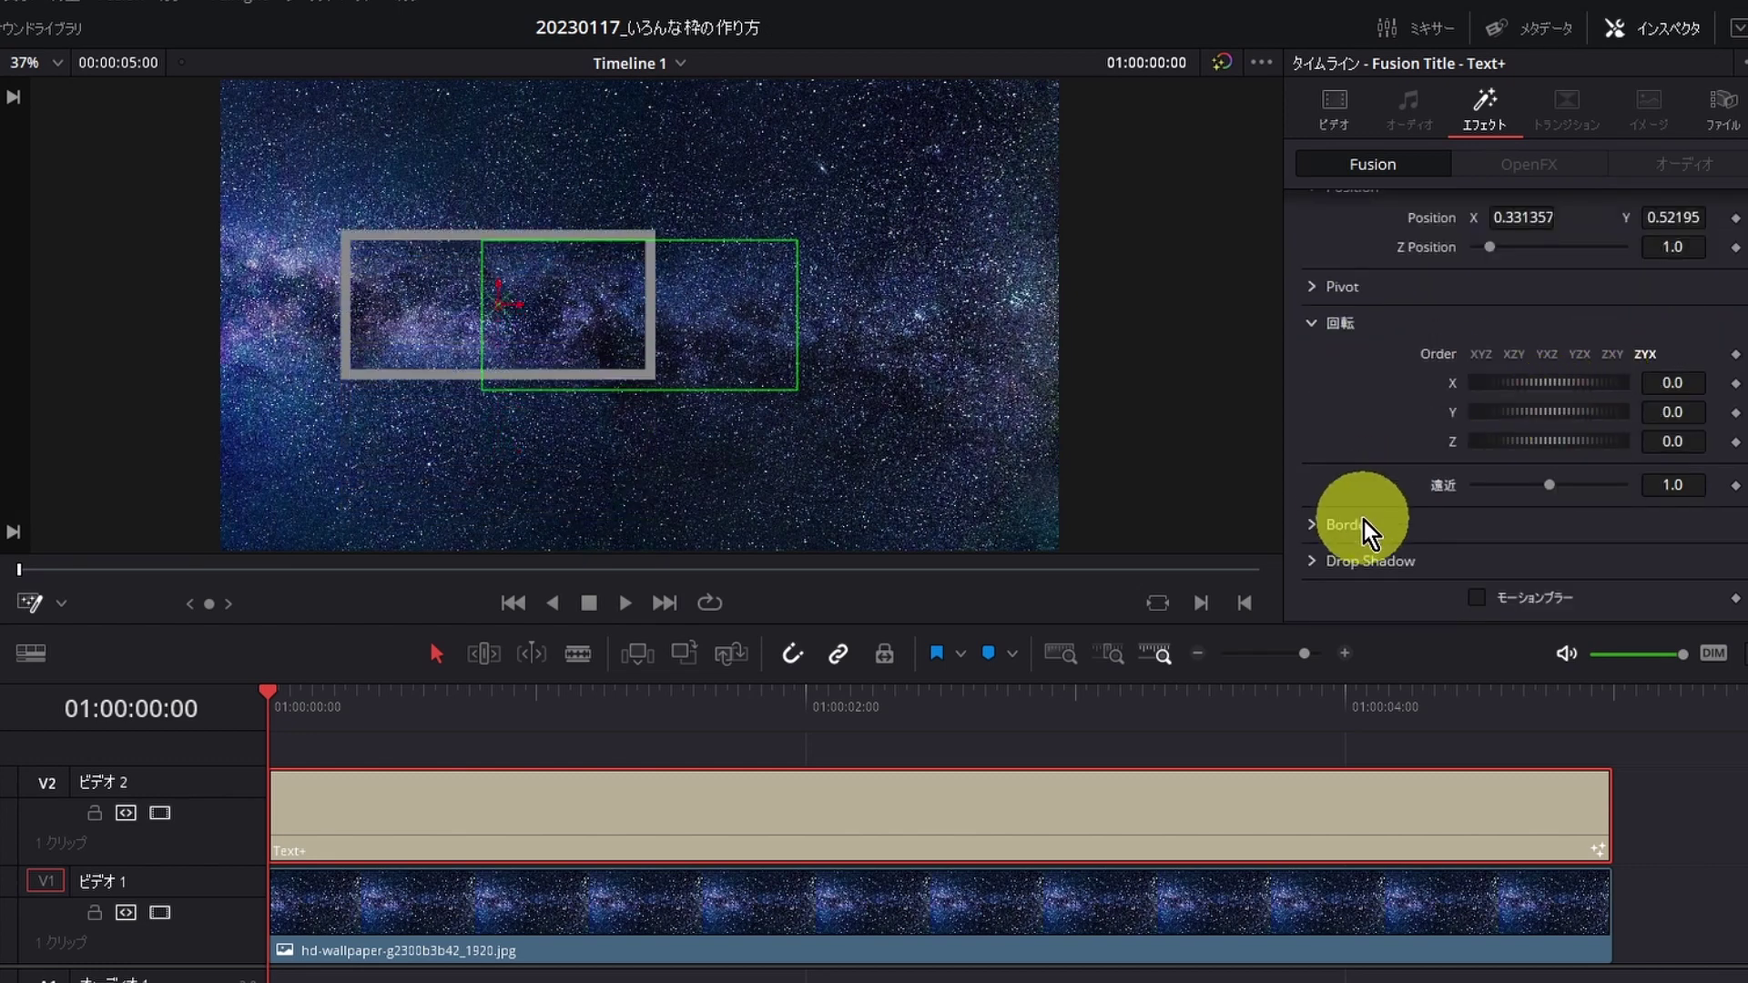
click(1313, 526)
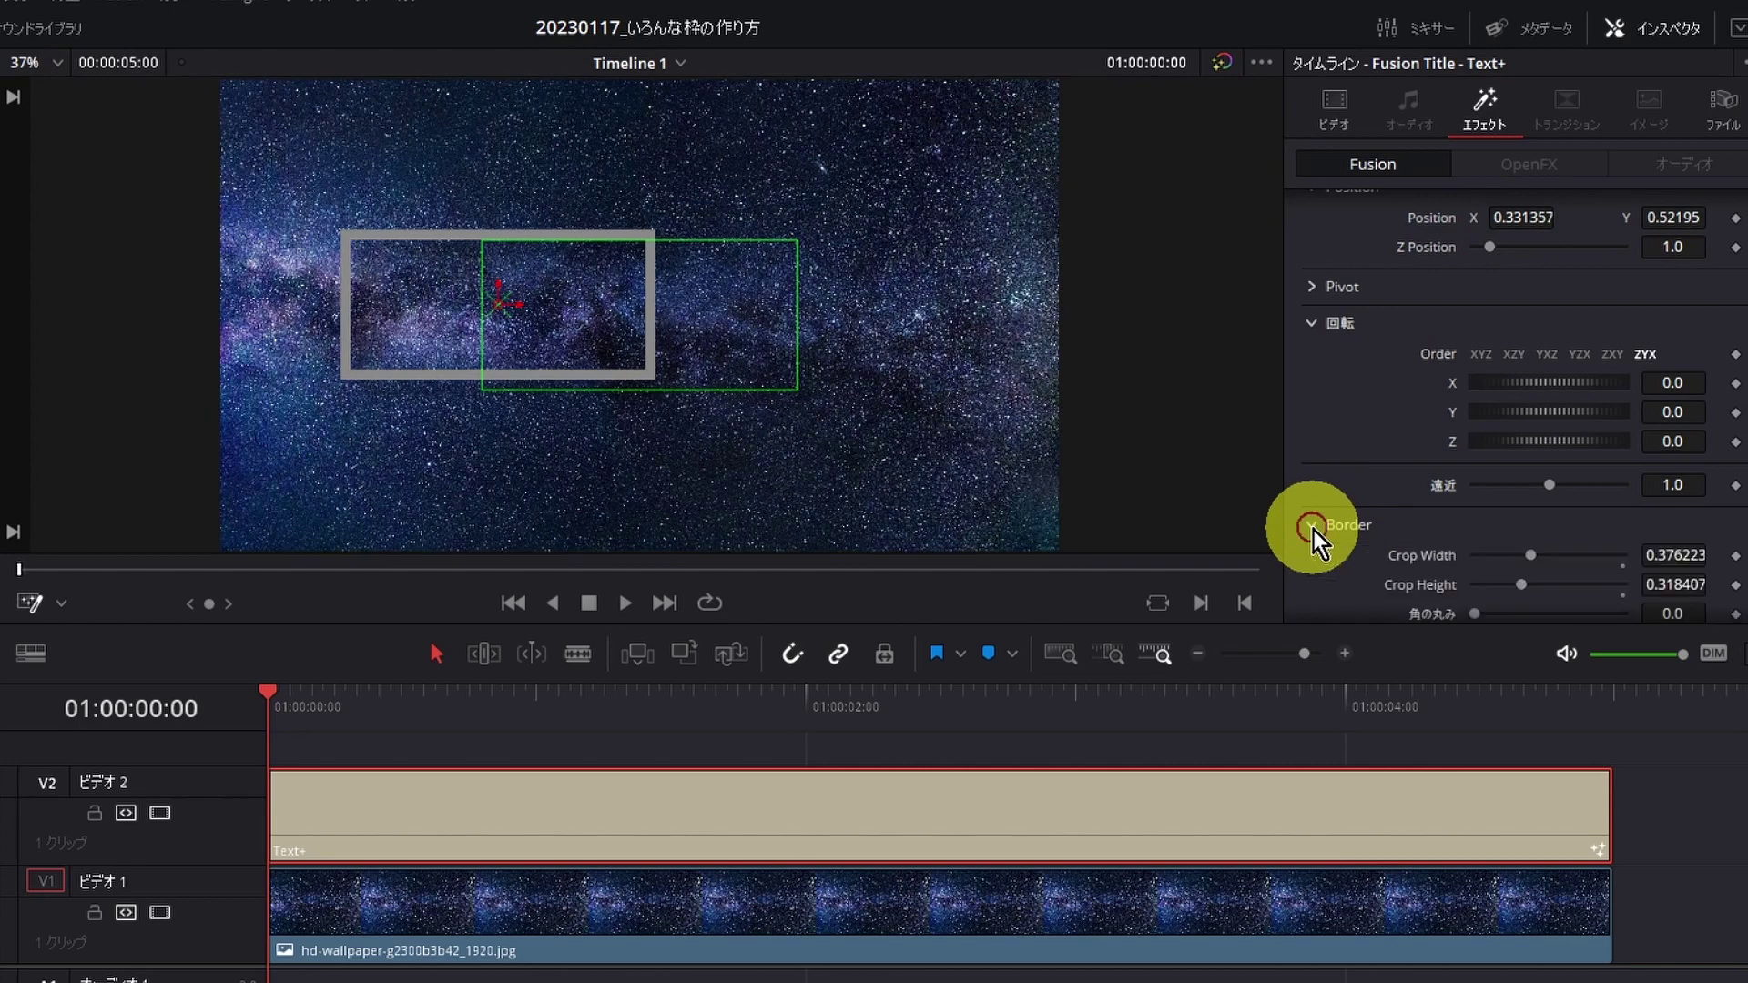
scroll(1329, 523, down, 5)
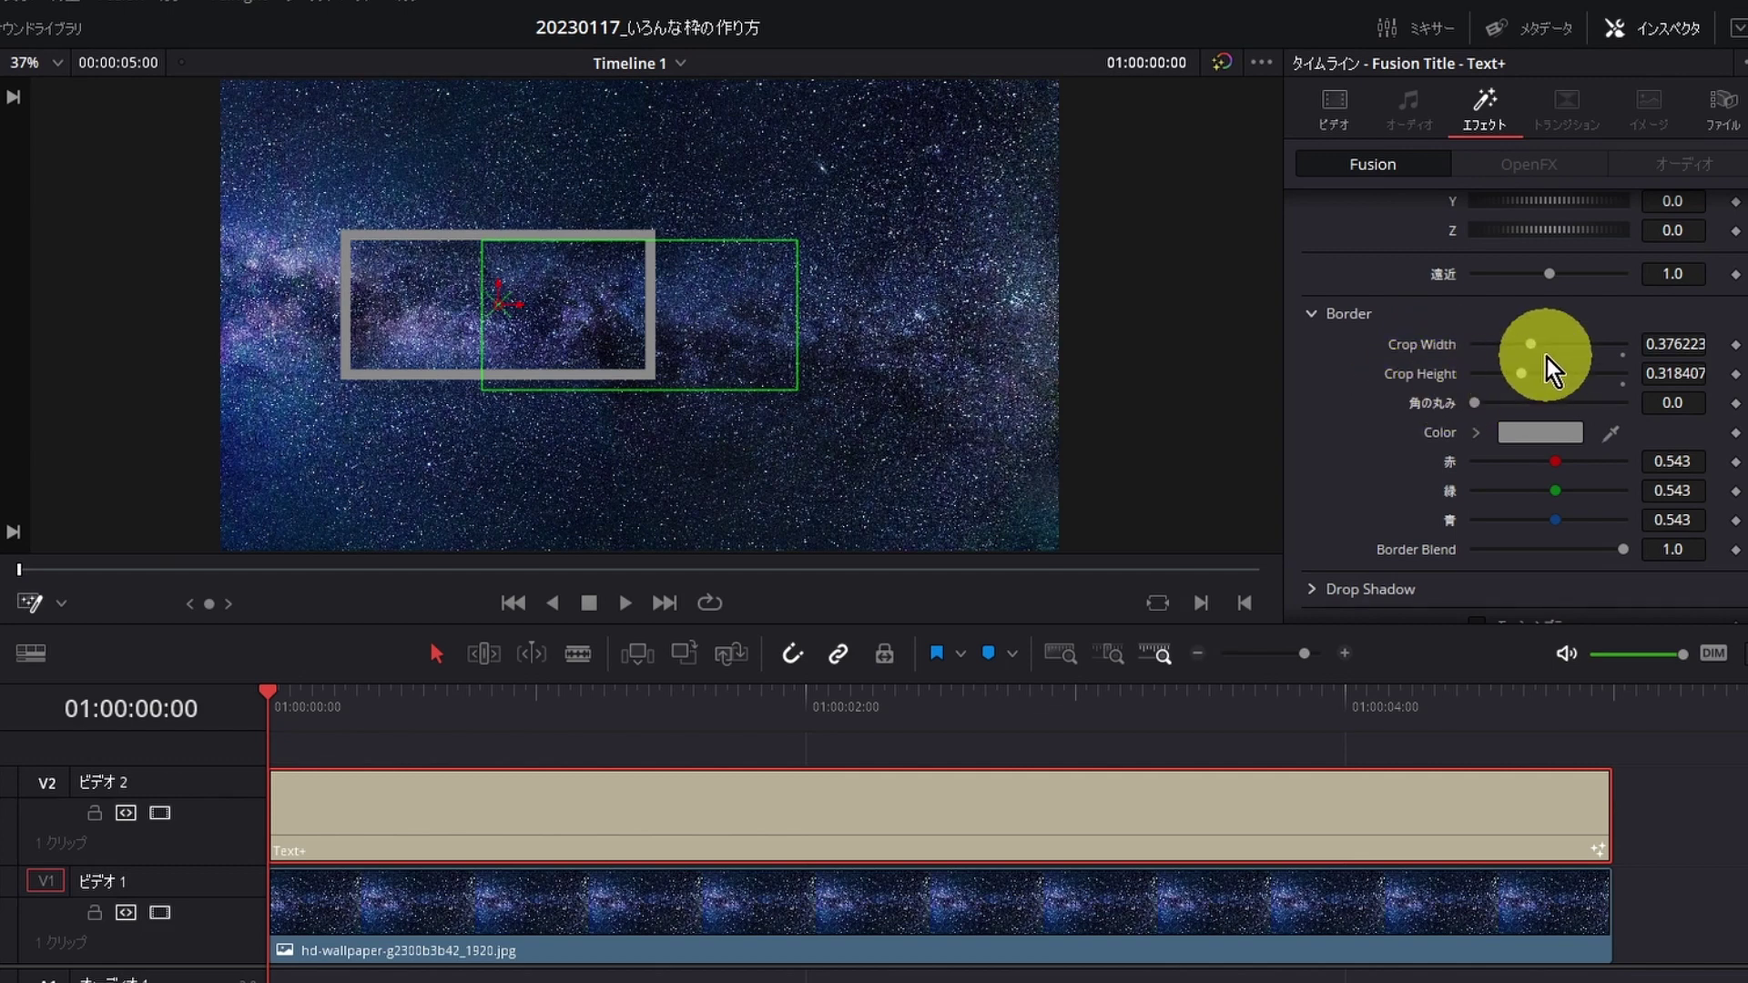
mouse_move(1532, 351)
mouse_down()
mouse_move(1528, 368)
mouse_move(1565, 375)
mouse_move(1545, 373)
mouse_up()
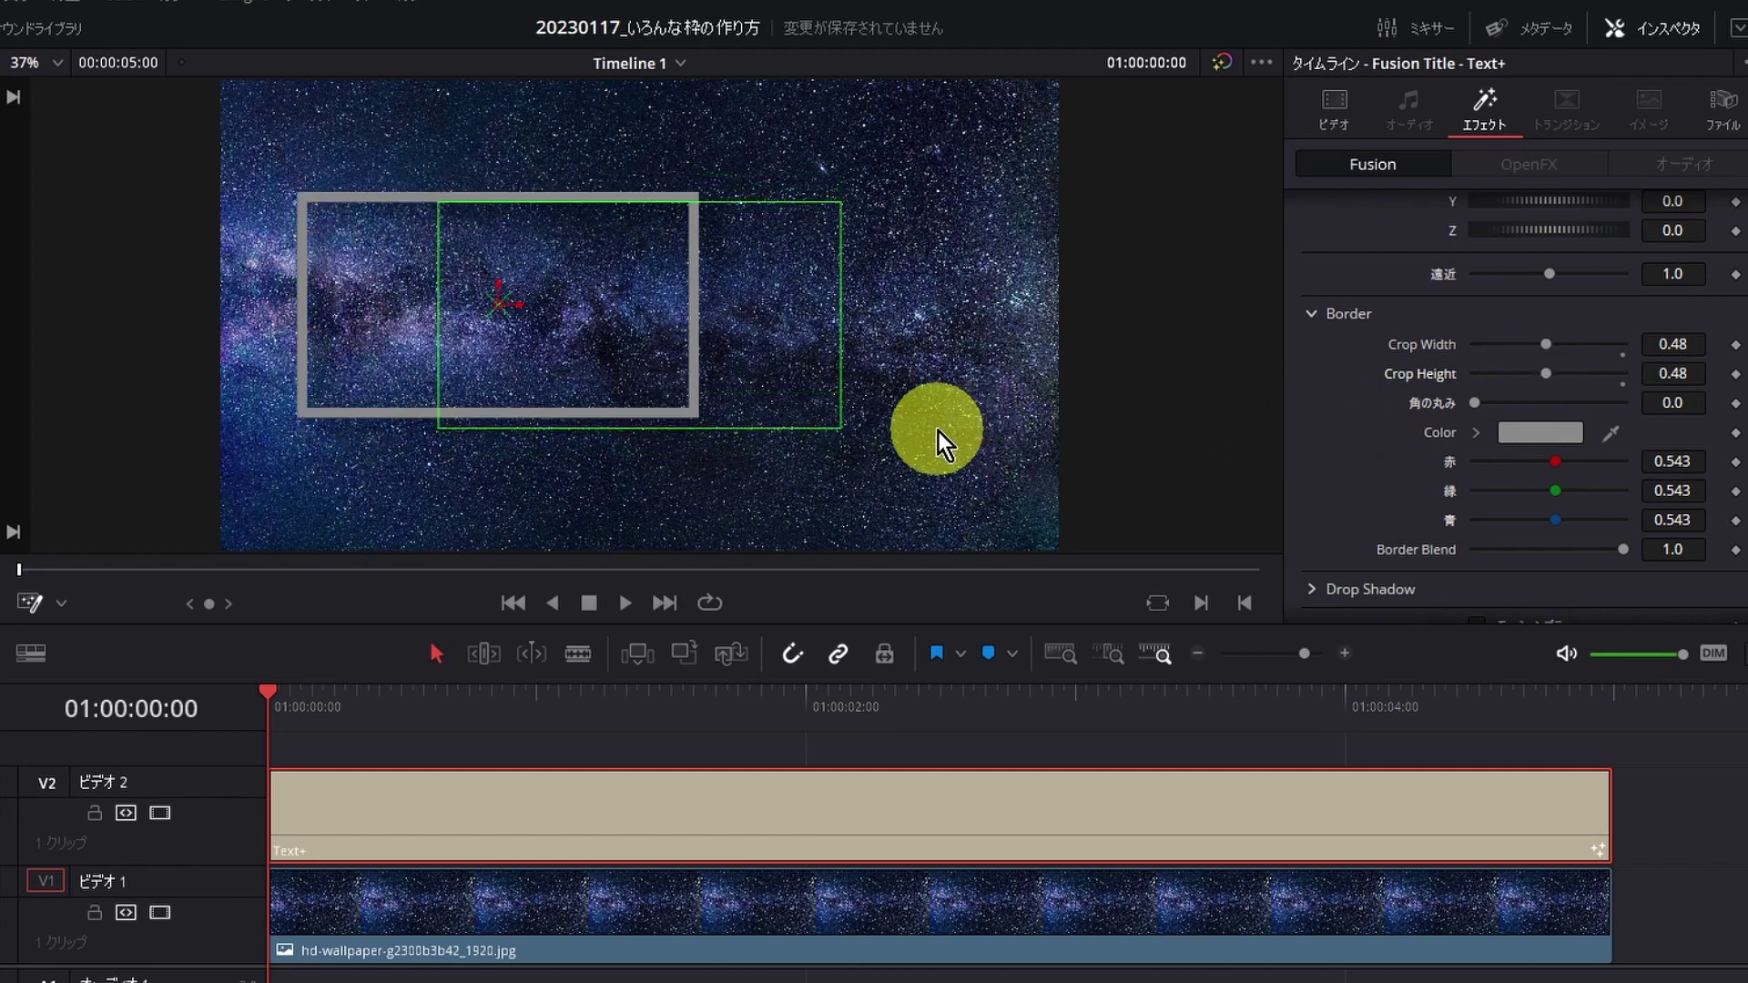
- Round the border's corners and change its colour to pure yellow
scroll(1357, 402, up, 3)
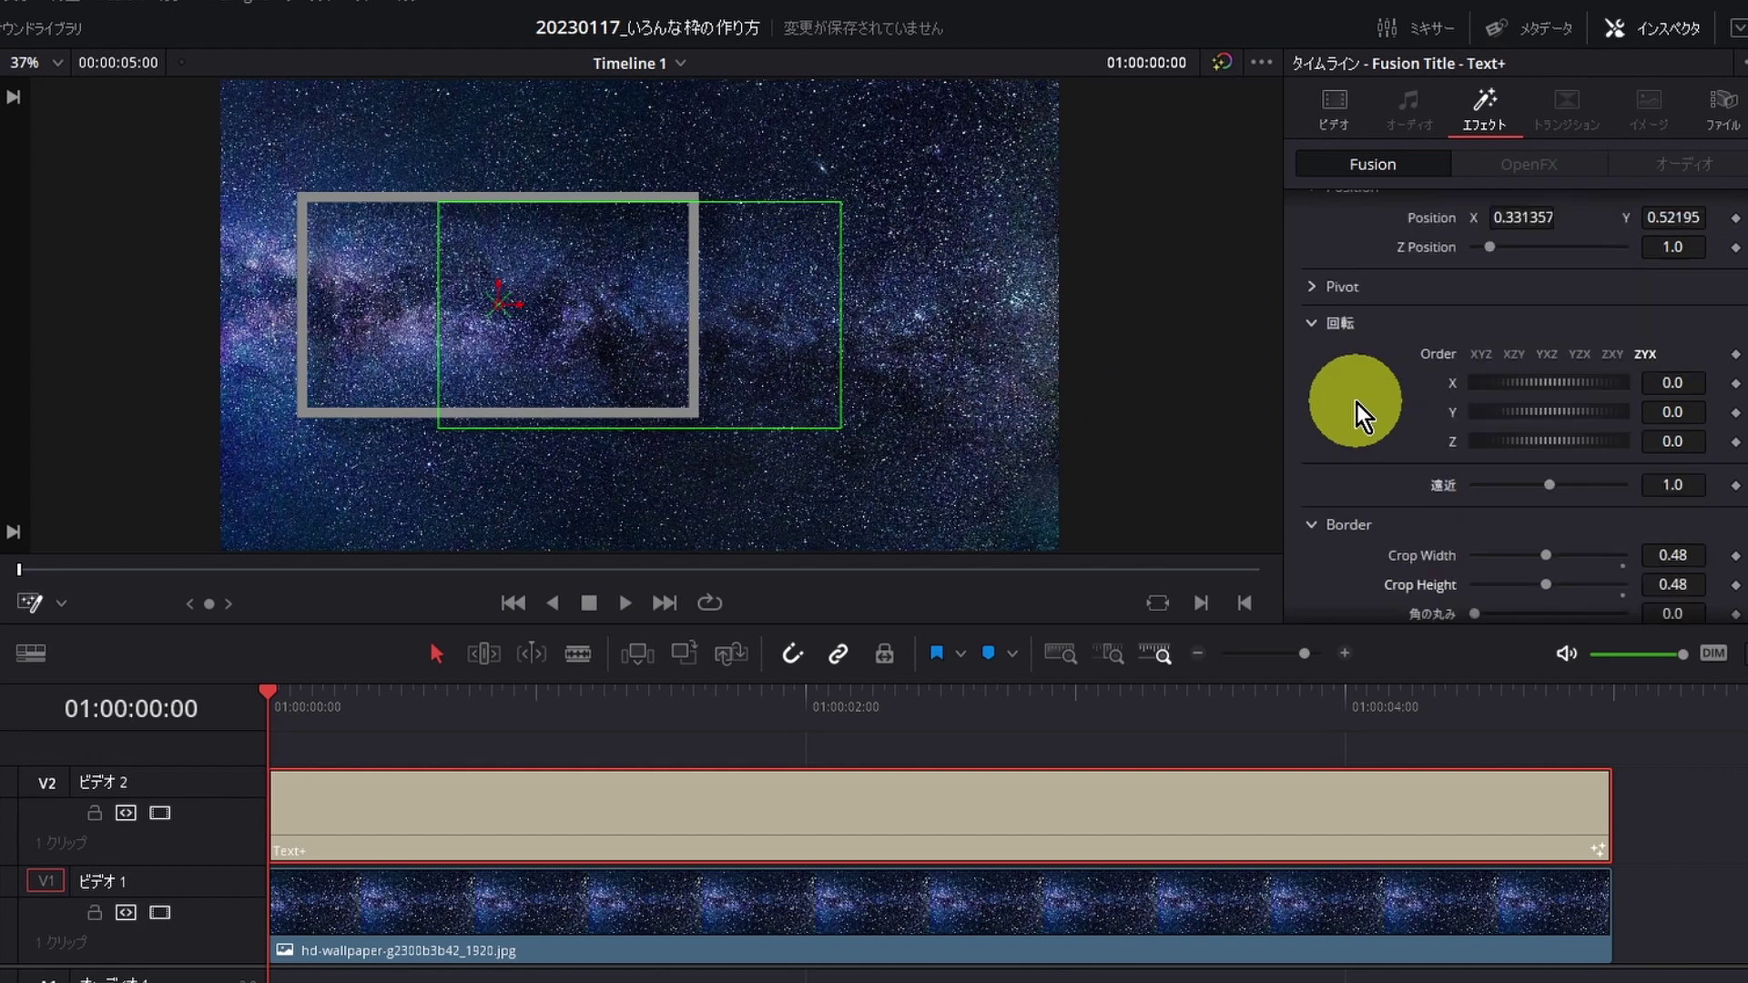
scroll(1356, 403, down, 3)
scroll(1357, 403, down, 1)
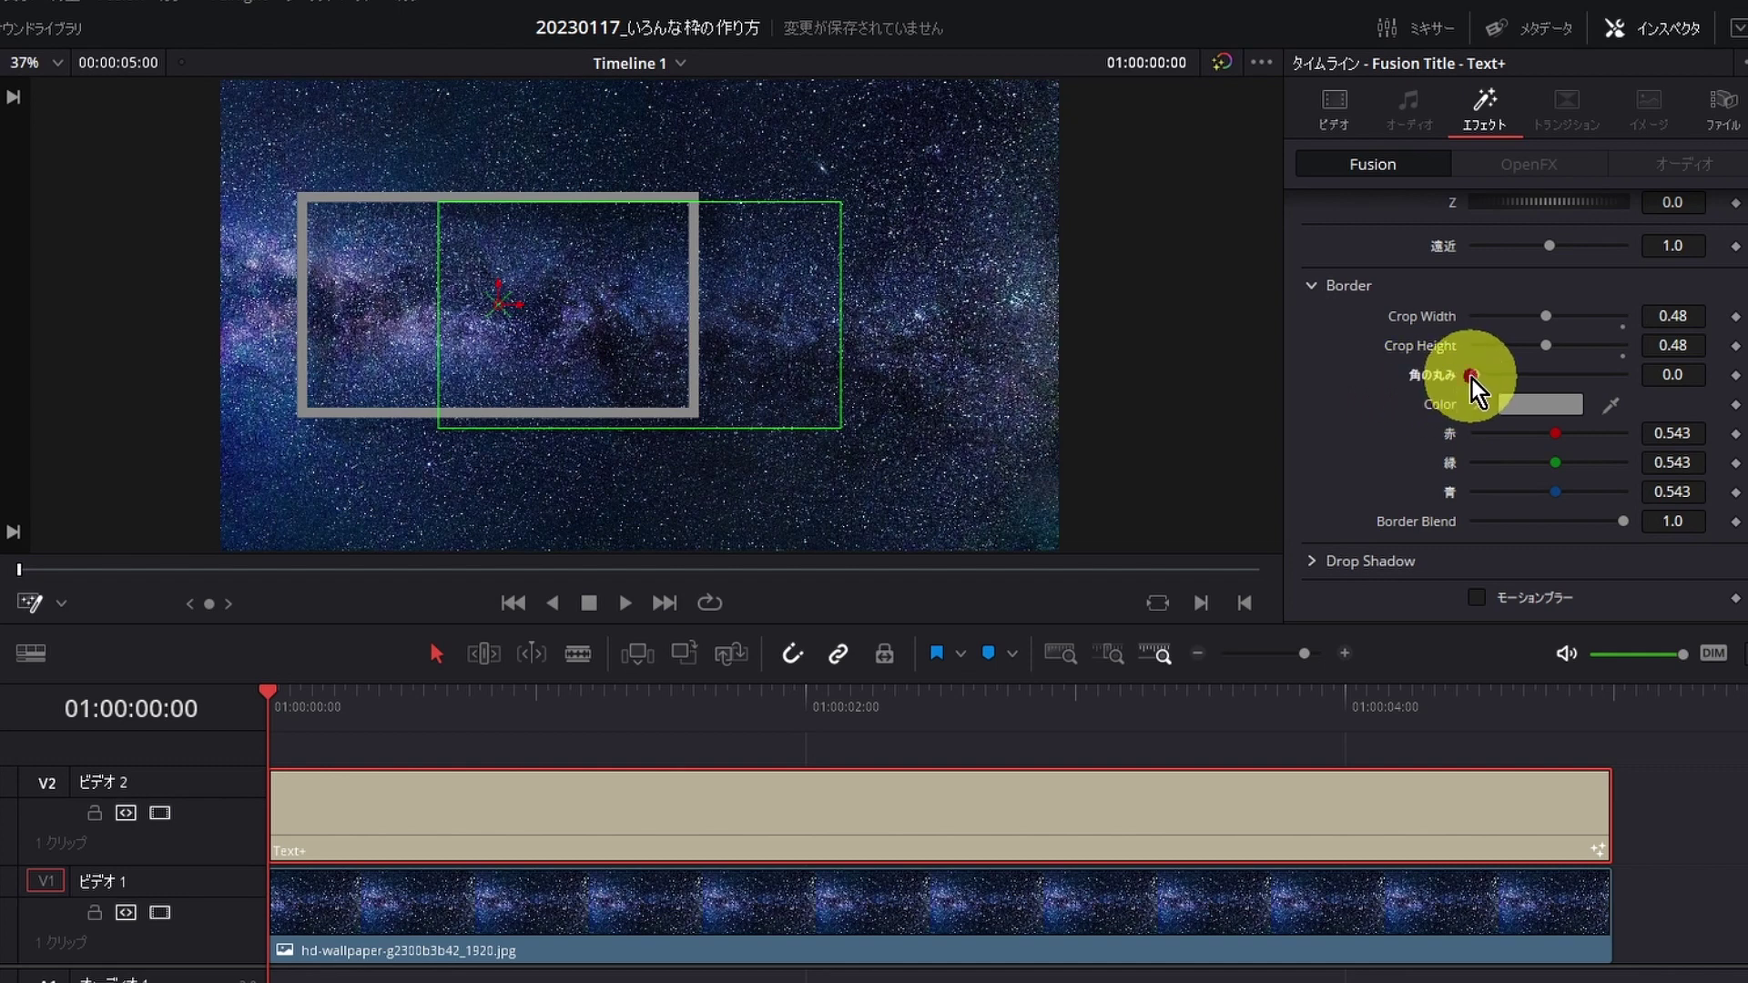
drag(1471, 376, 1543, 385)
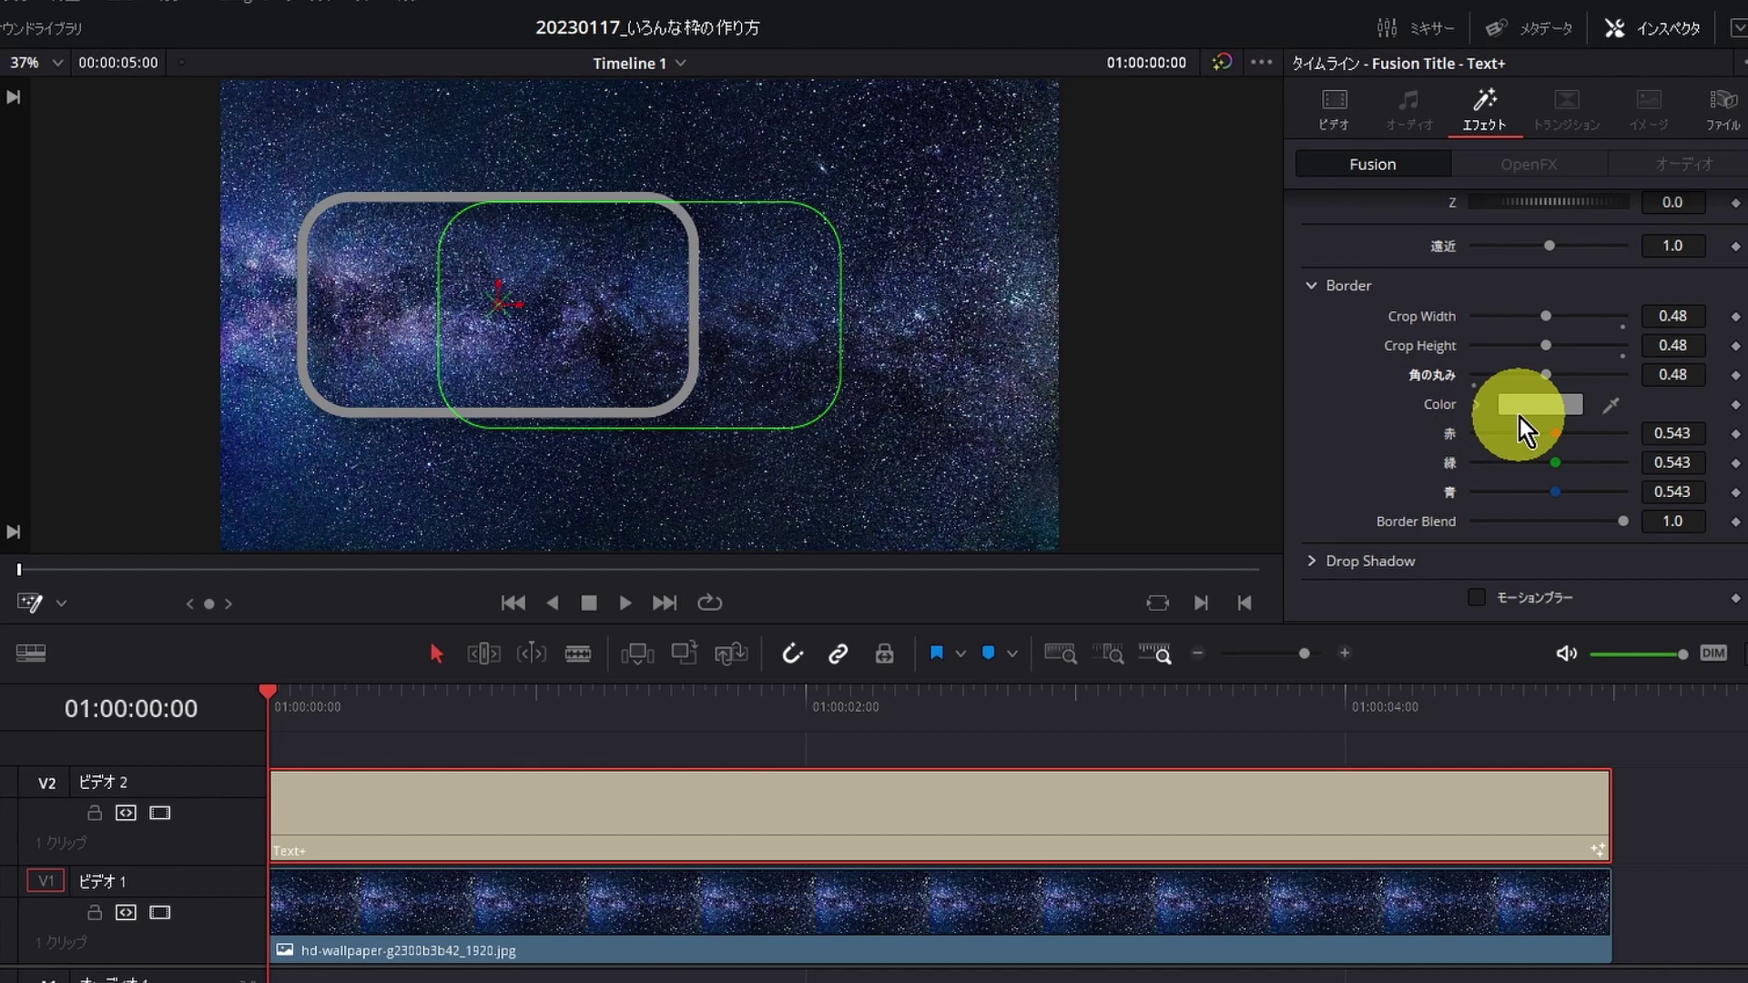
click(1527, 409)
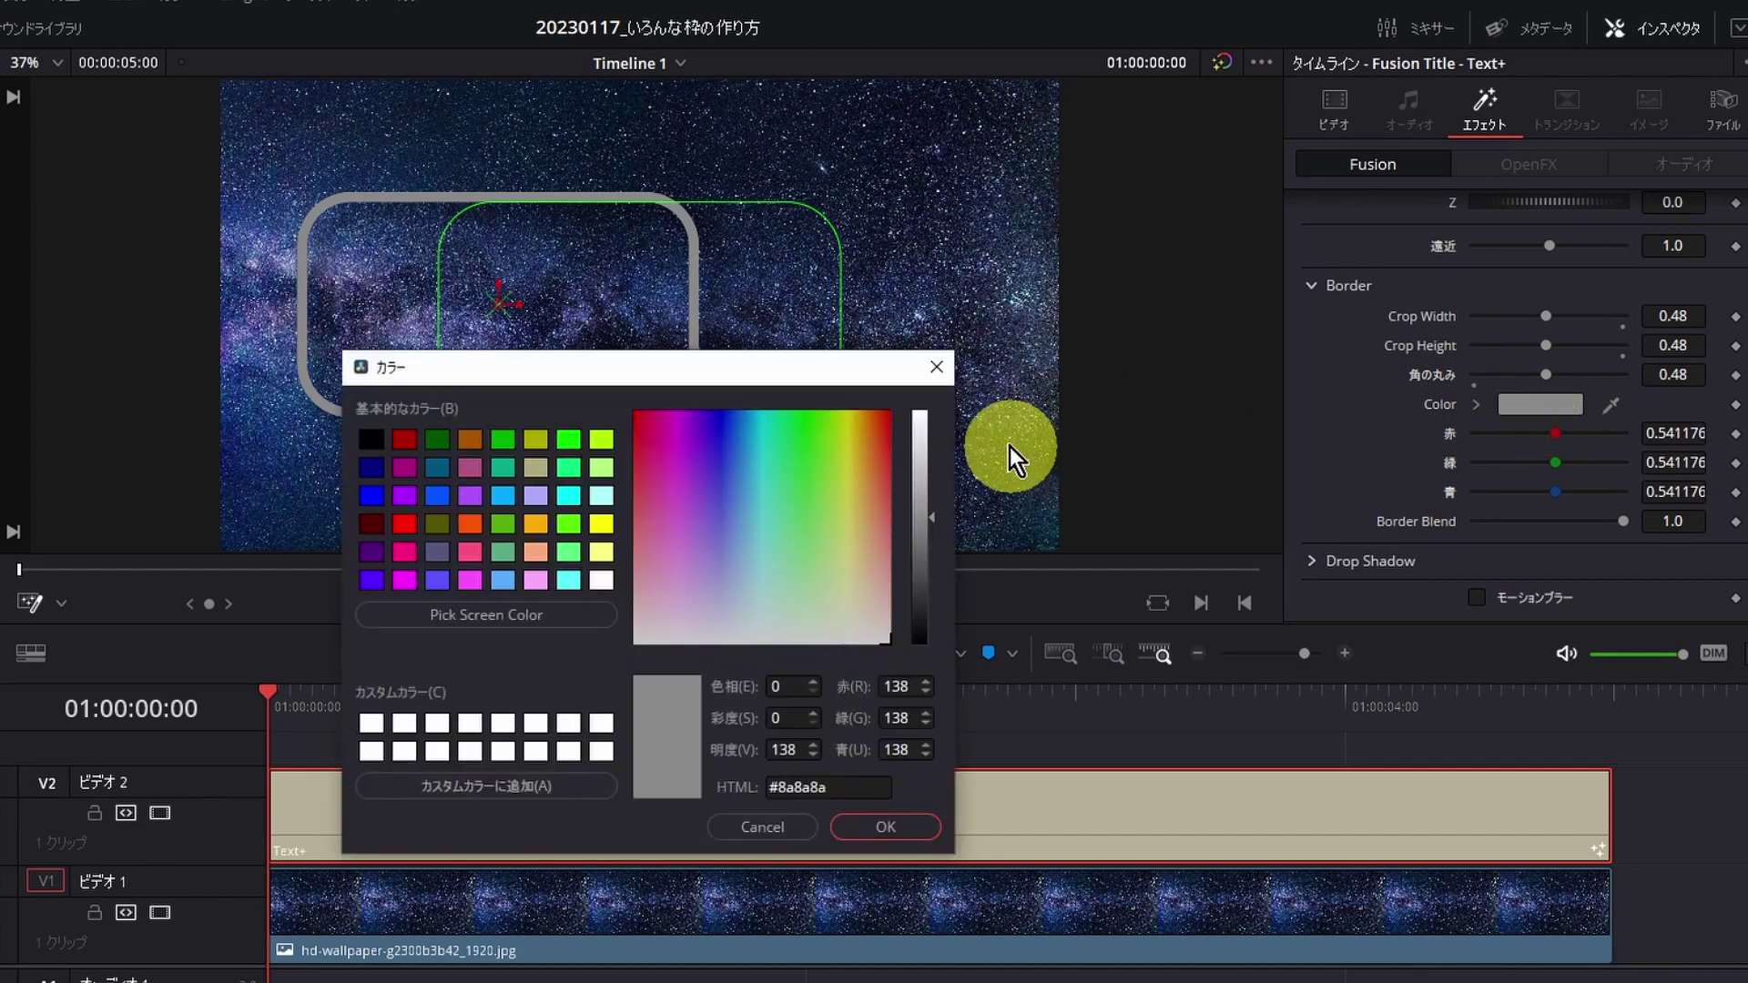
click(599, 528)
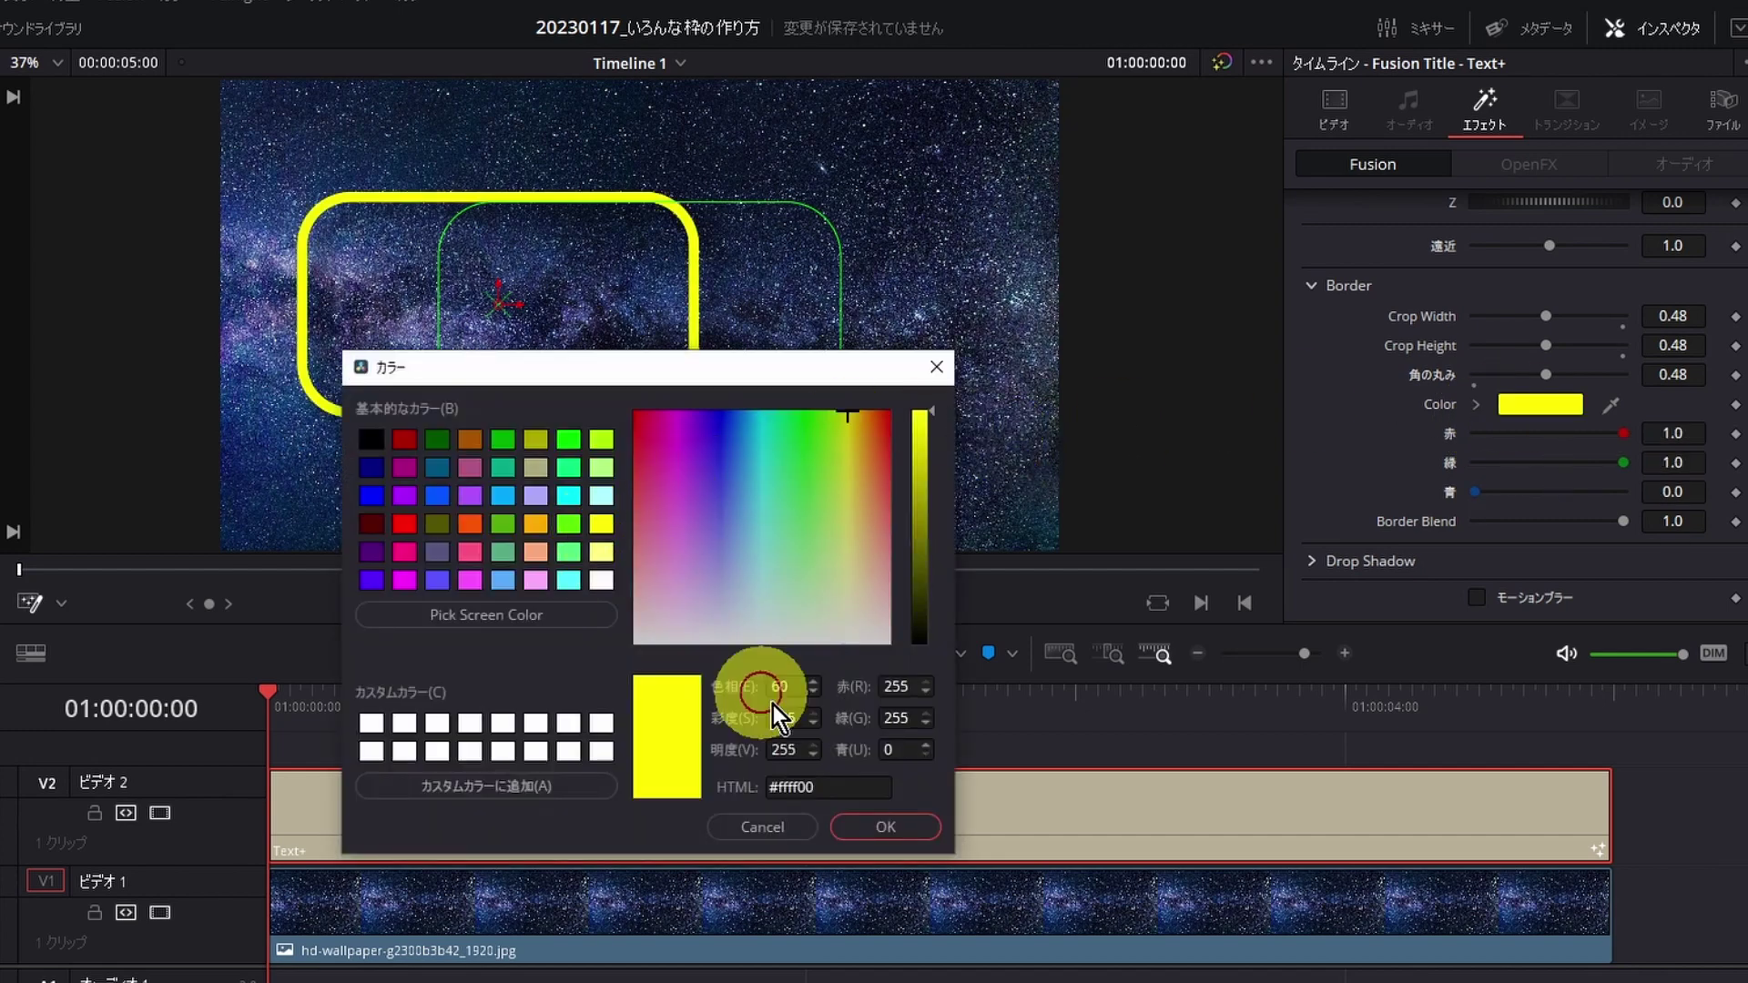
click(859, 816)
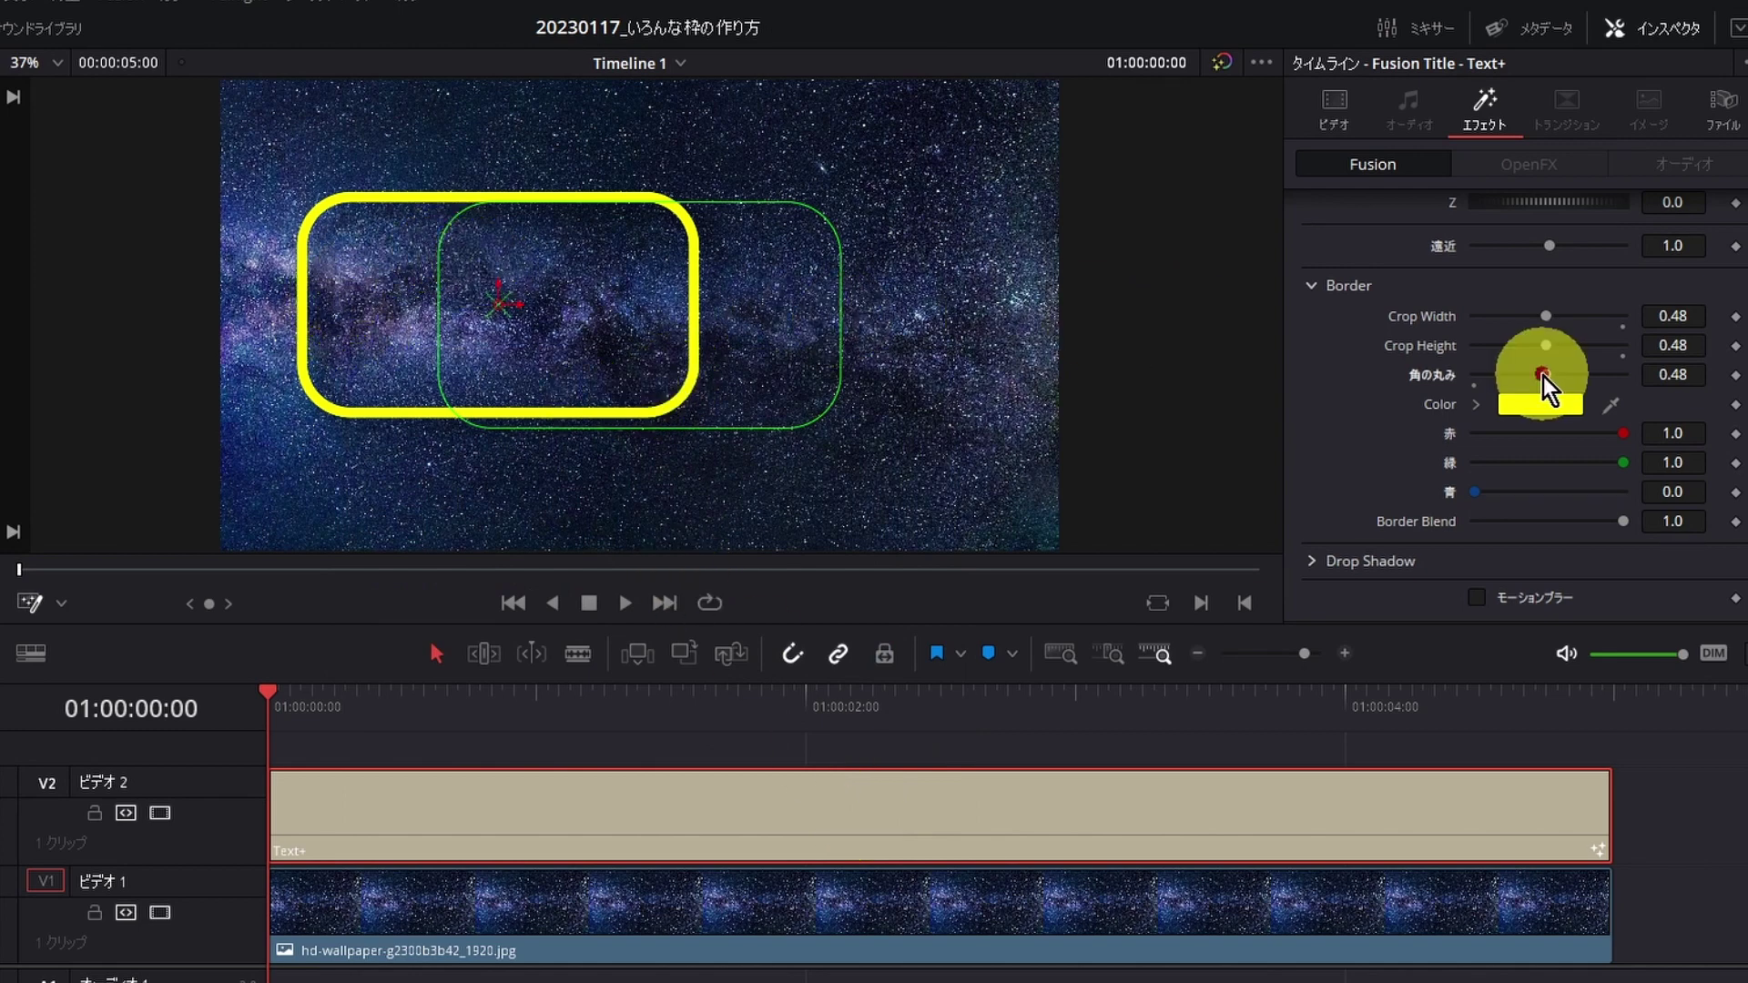
- Set corner roundness to 1.0 and narrow Crop Width to 0.268 for a circle, then expand Drop Shadow
drag(1545, 374, 1633, 377)
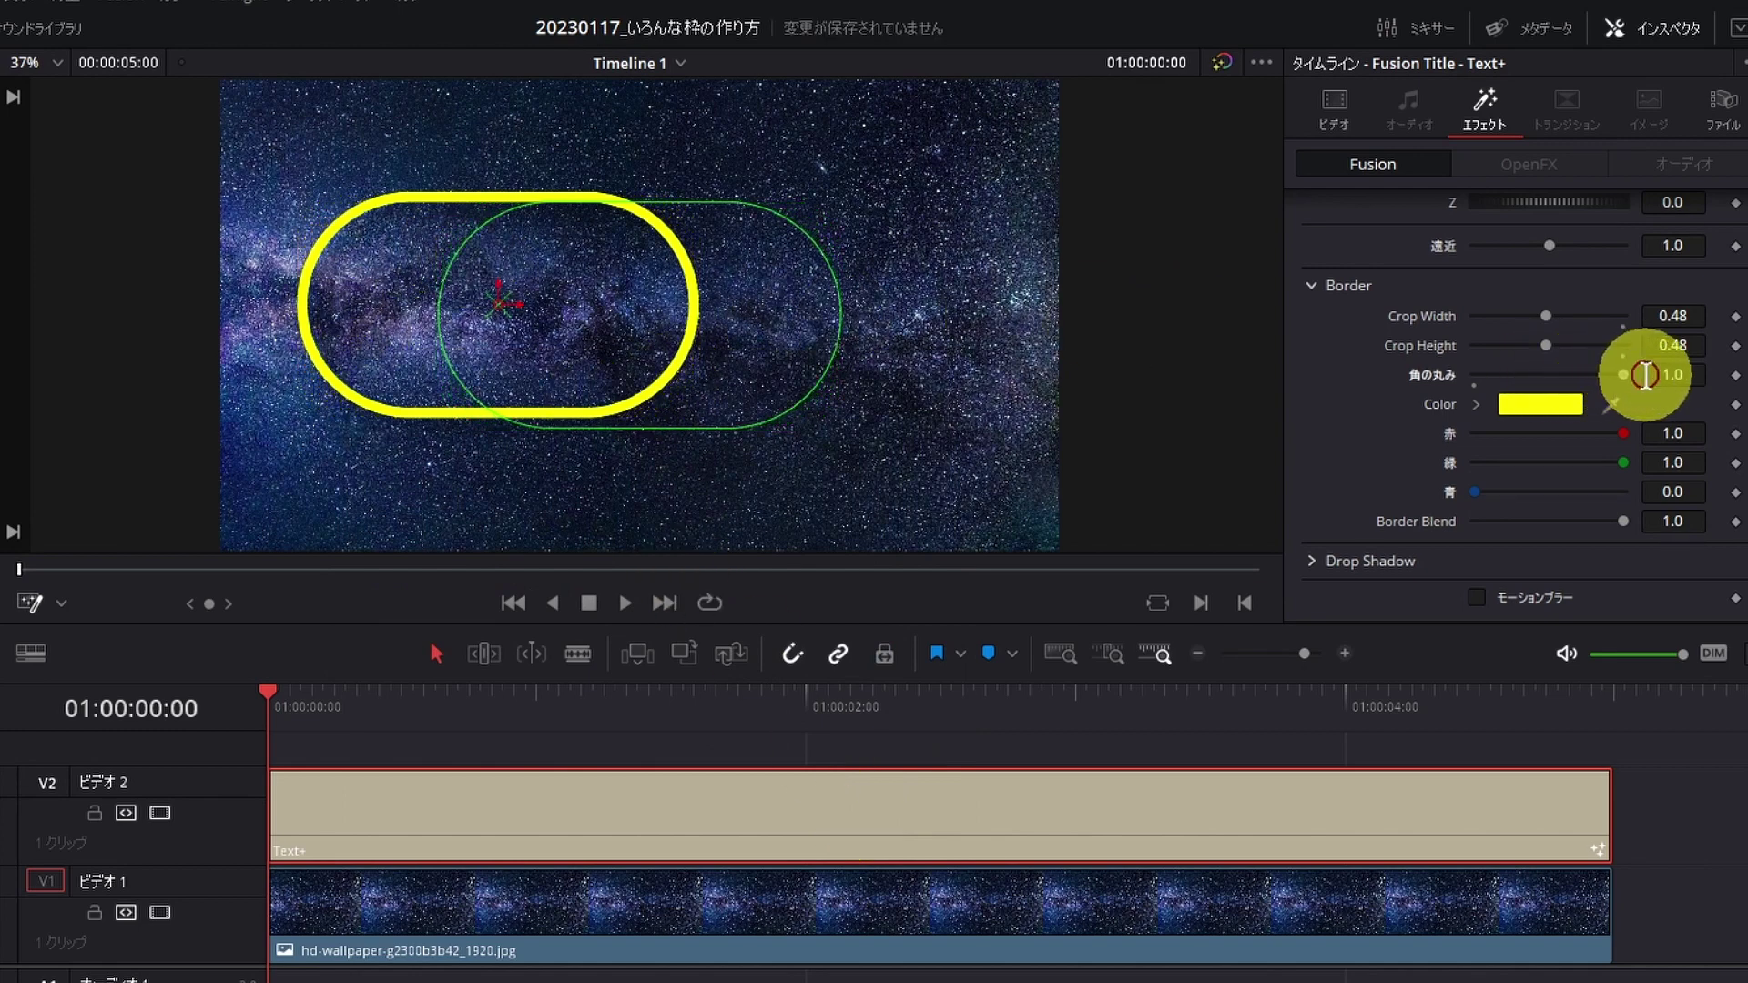
click(1548, 316)
drag(1549, 316, 1515, 326)
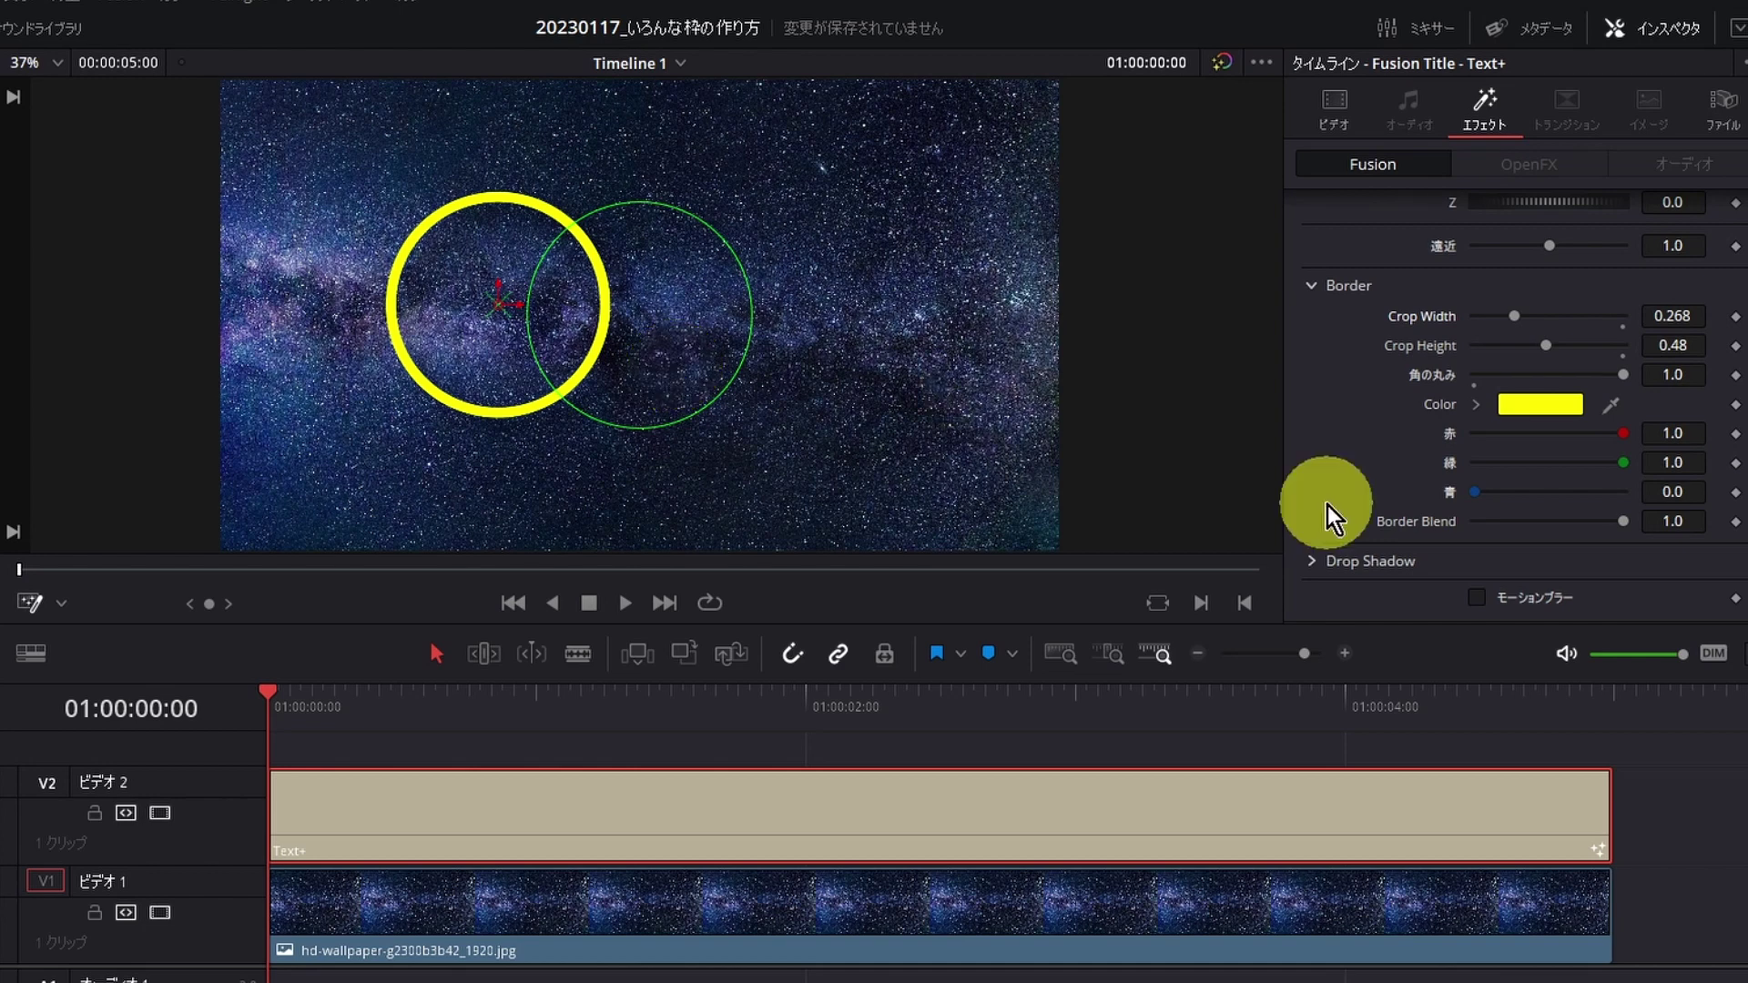
click(1313, 565)
scroll(1313, 560, down, 5)
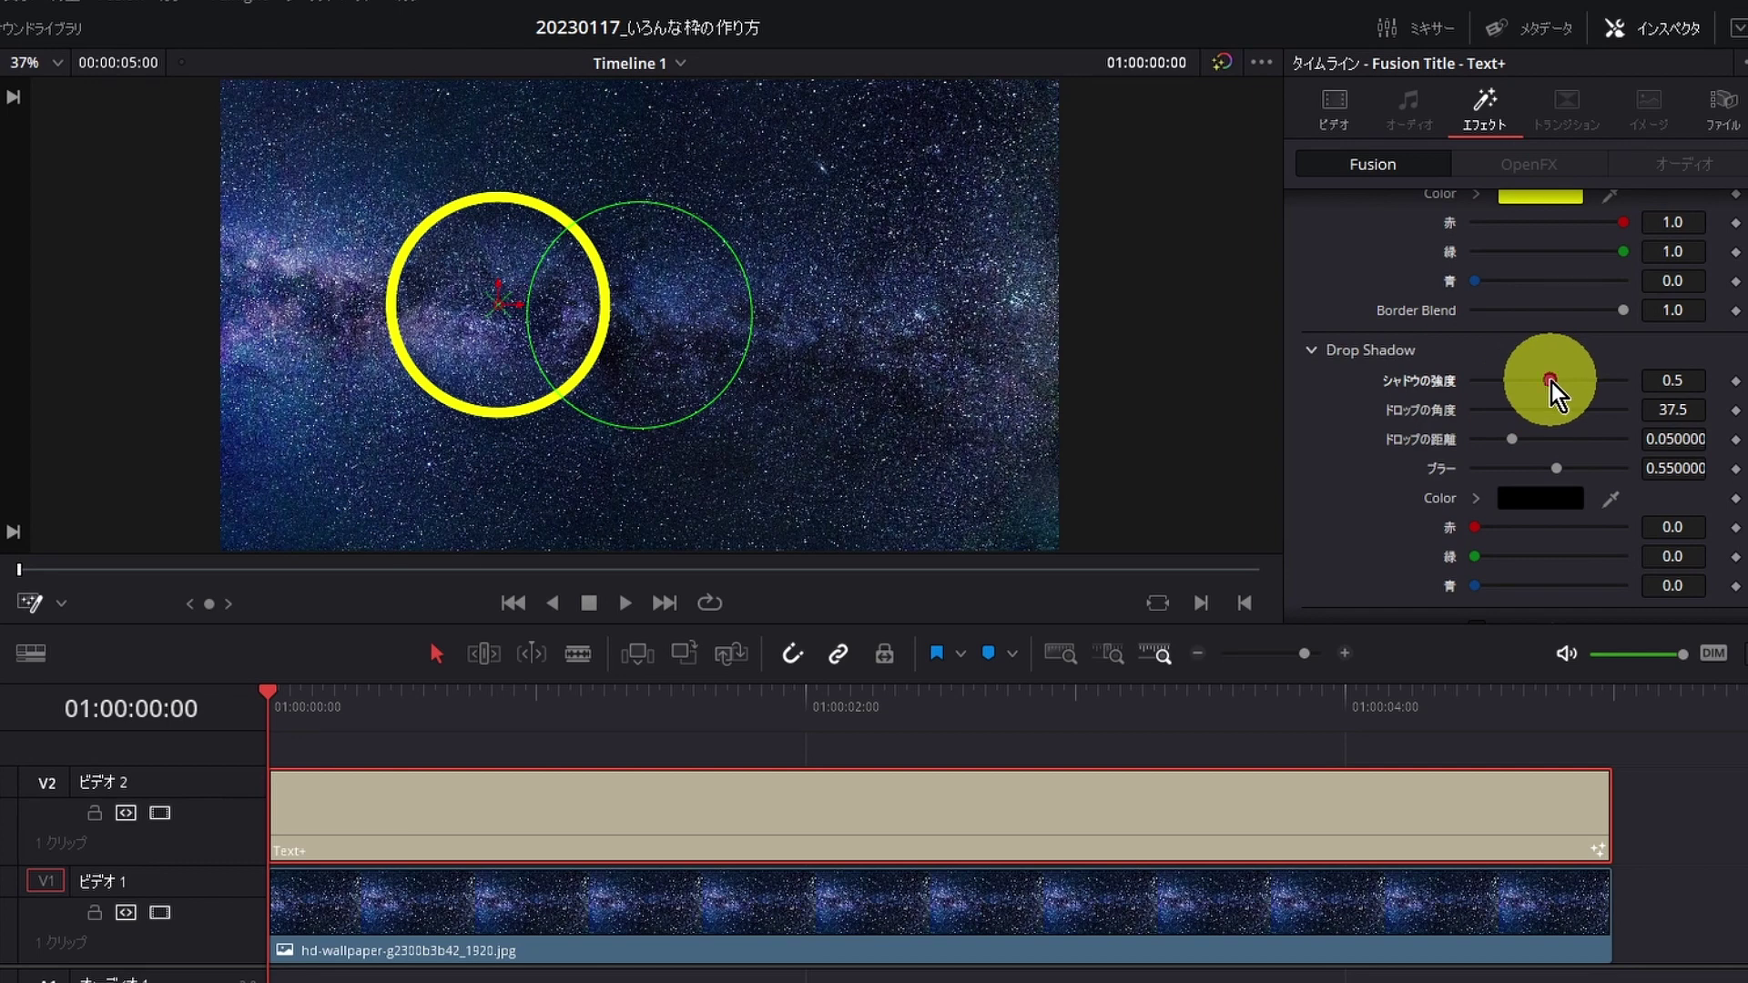
- Give the ring a black drop shadow: strength 0.992, angle -11, distance 0.0693; save the project
mouse_move(1551, 382)
mouse_down()
mouse_move(1462, 381)
mouse_move(1548, 380)
mouse_up()
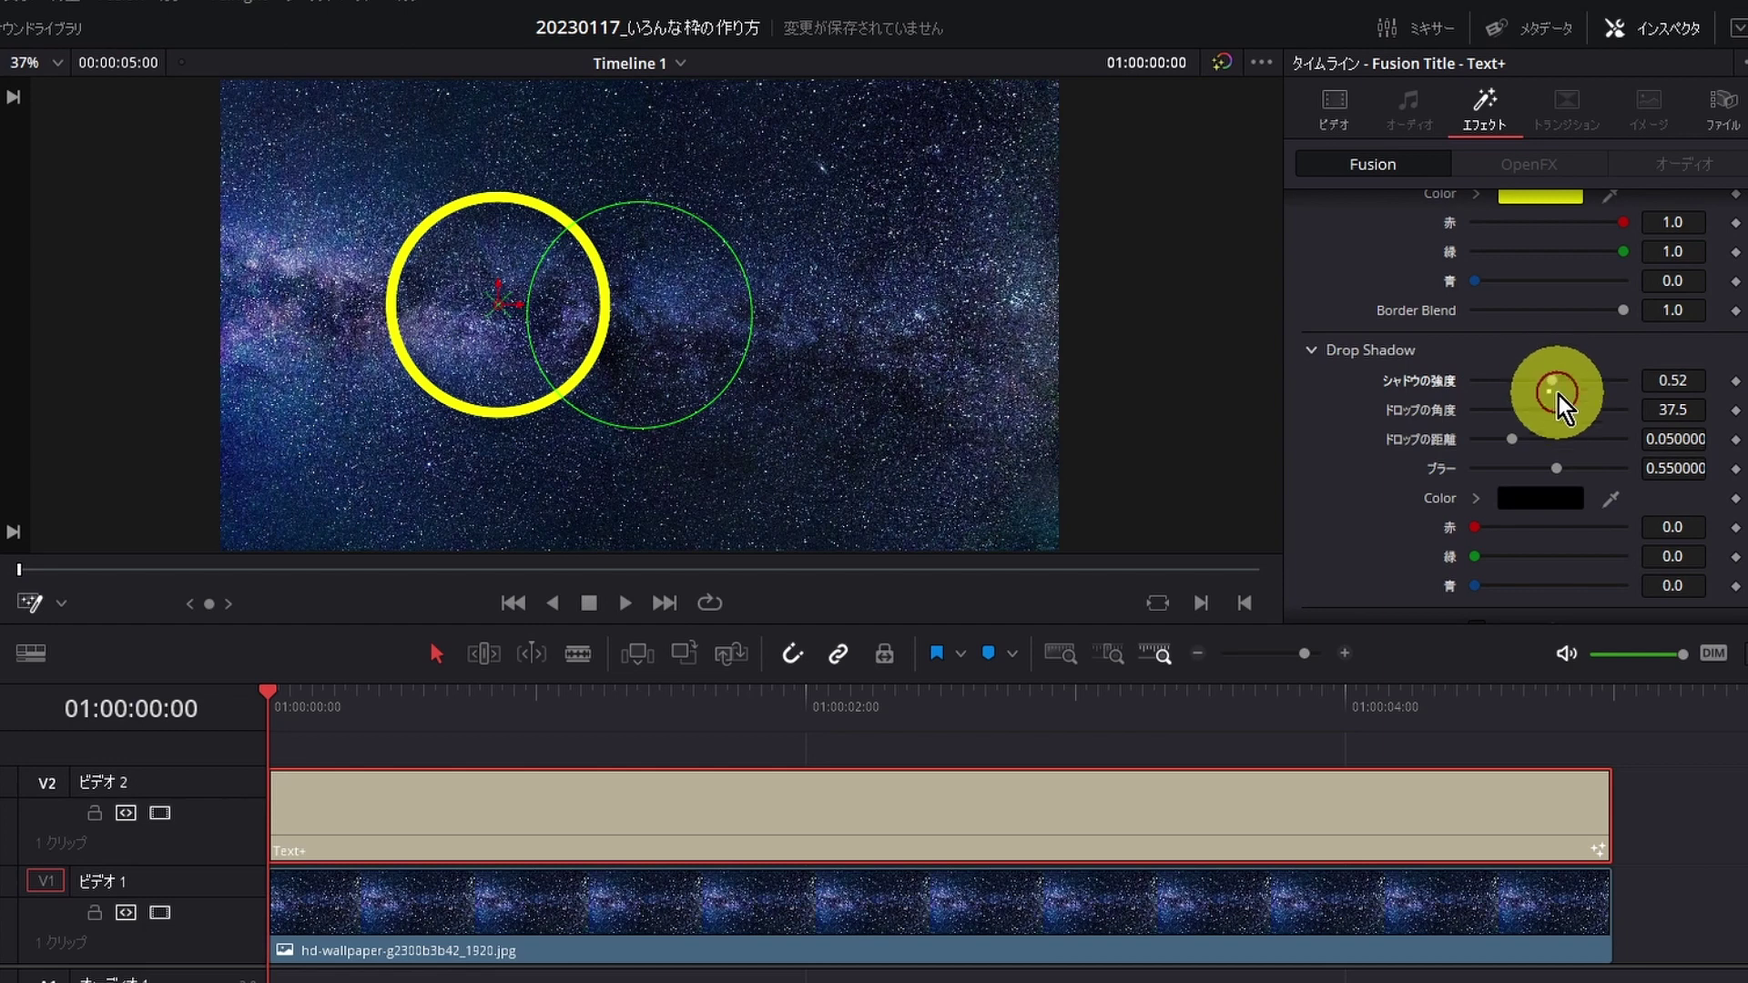
drag(1511, 439, 1622, 392)
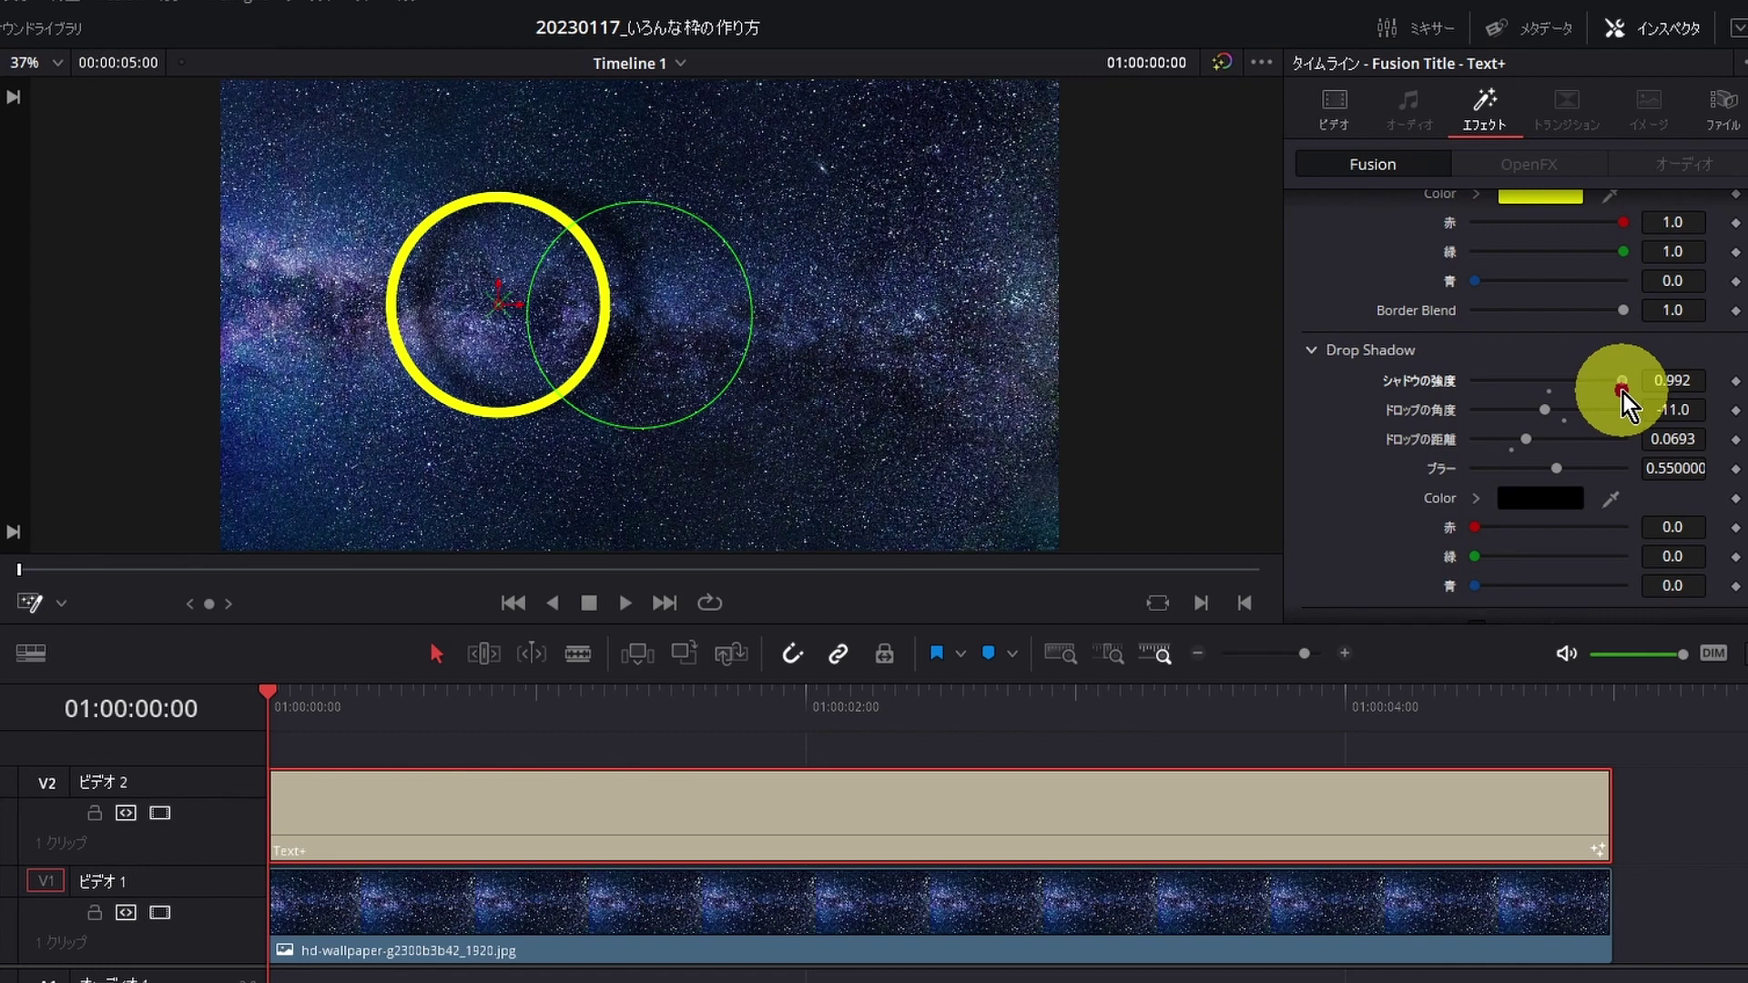
click(1544, 506)
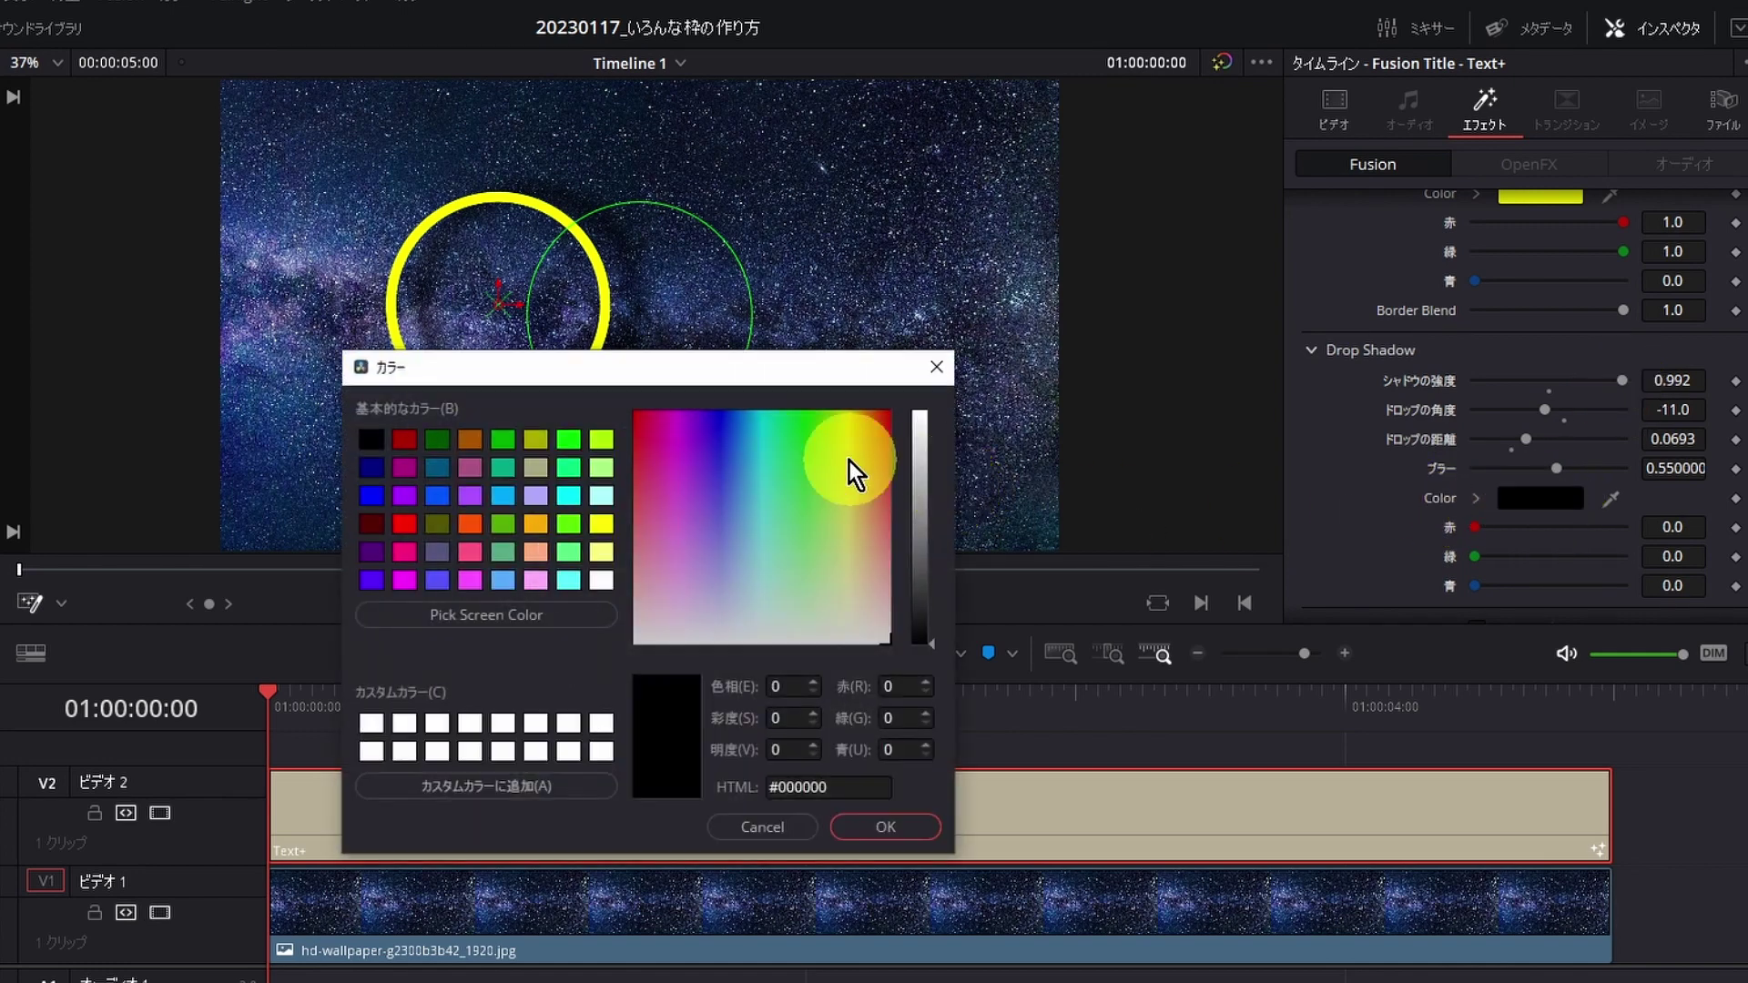
click(816, 439)
click(795, 489)
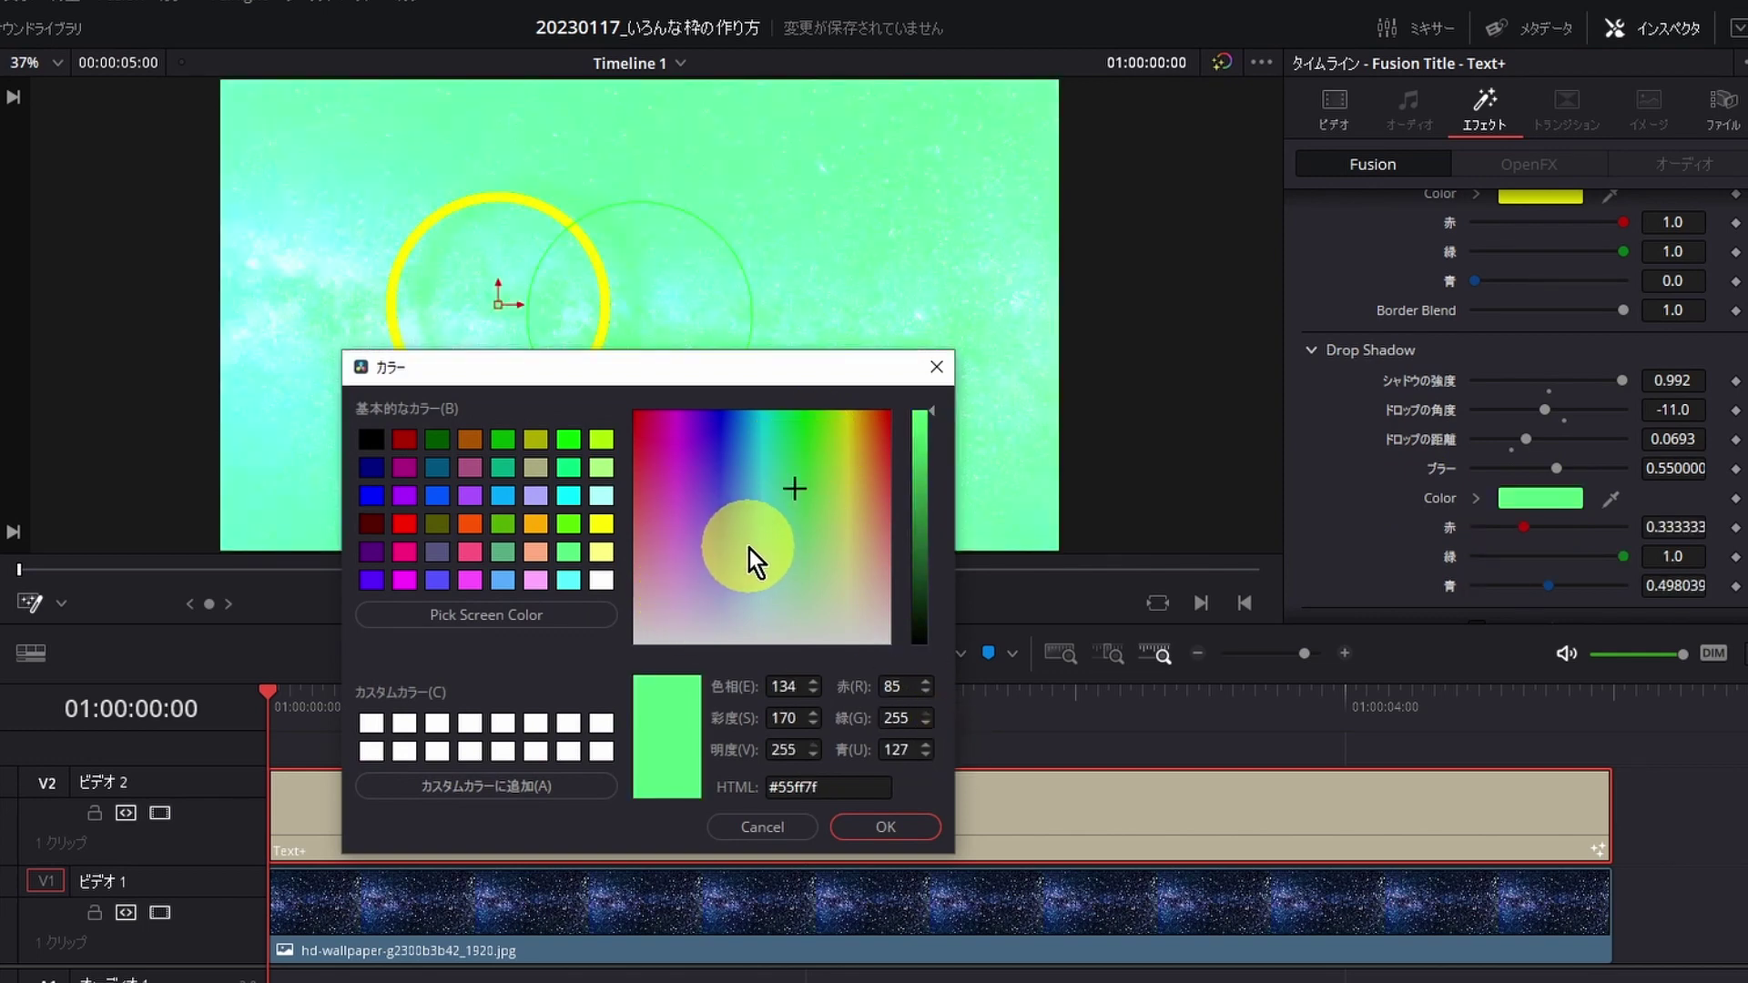
click(380, 444)
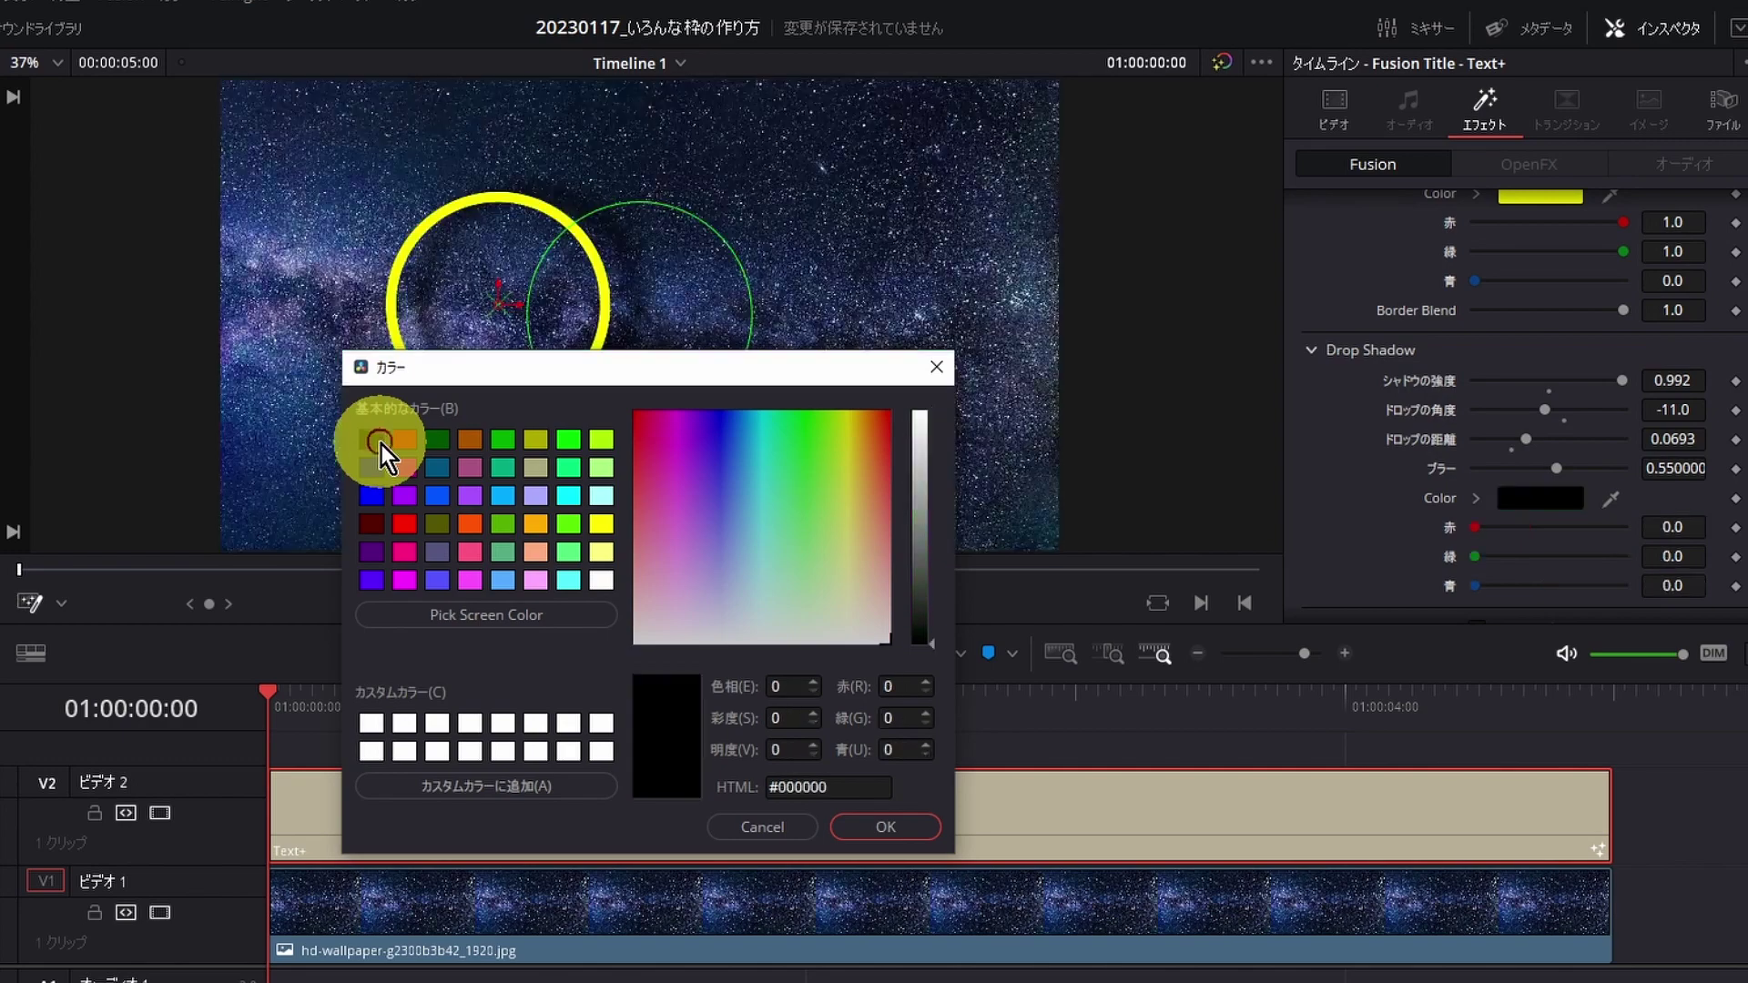
click(883, 824)
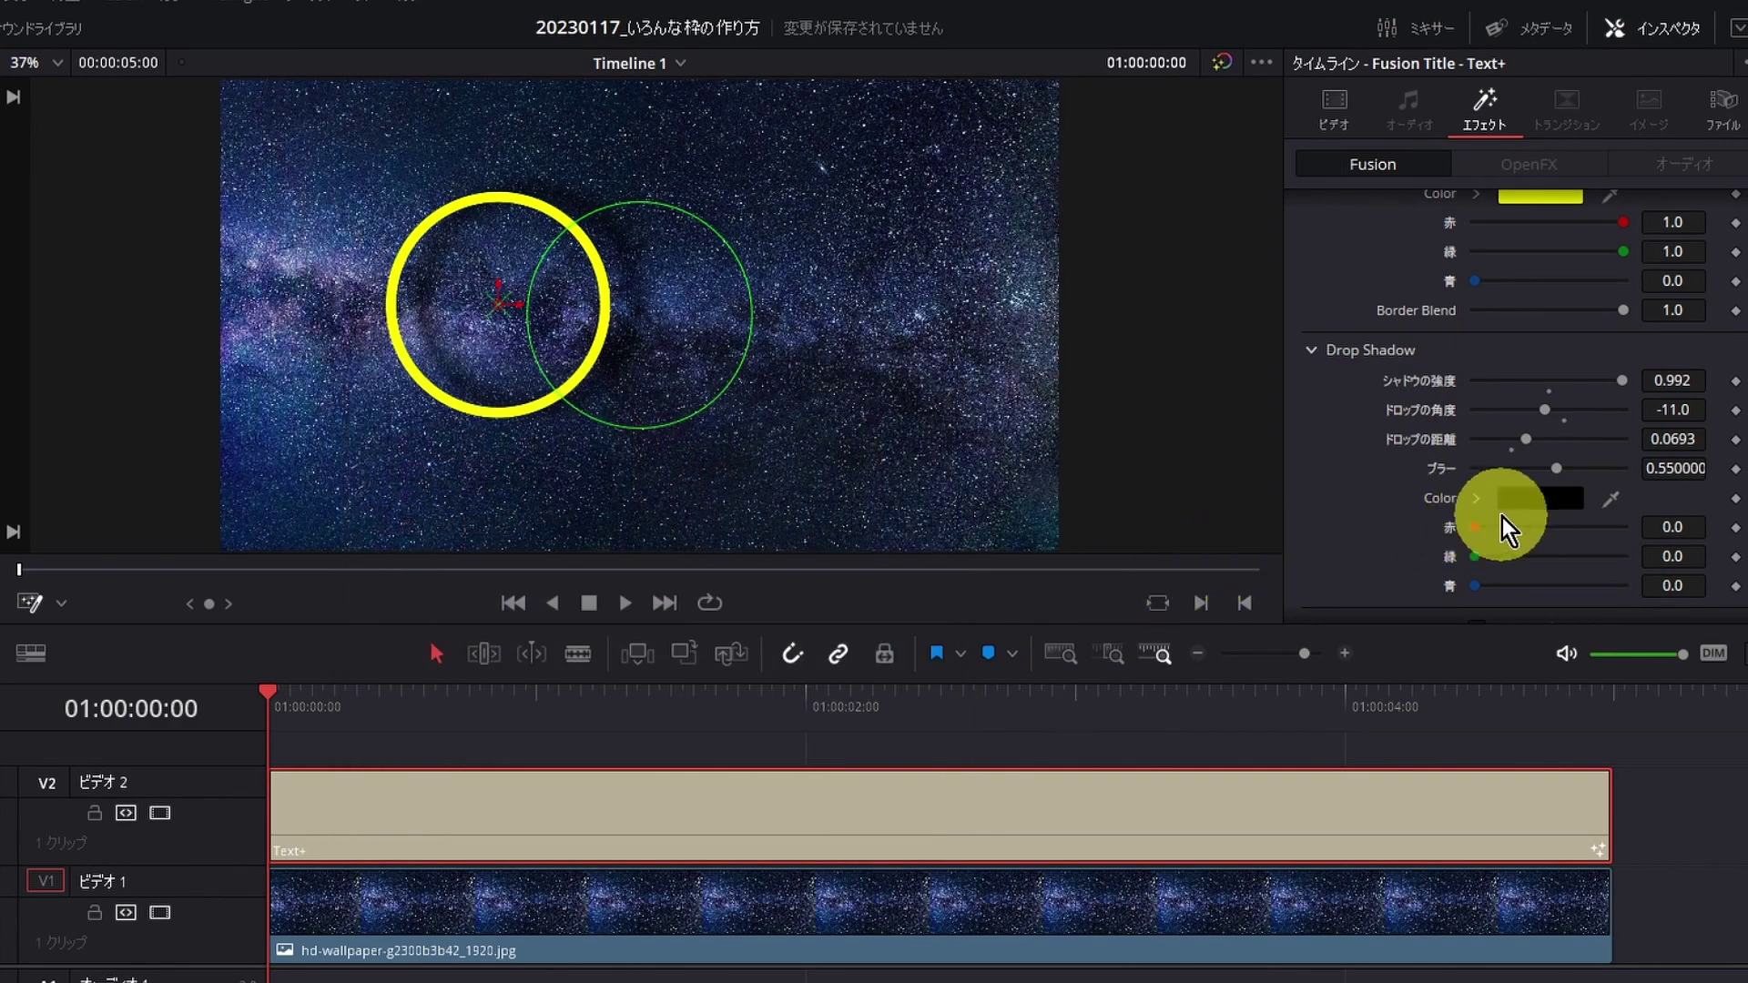
key(ctrl+s)
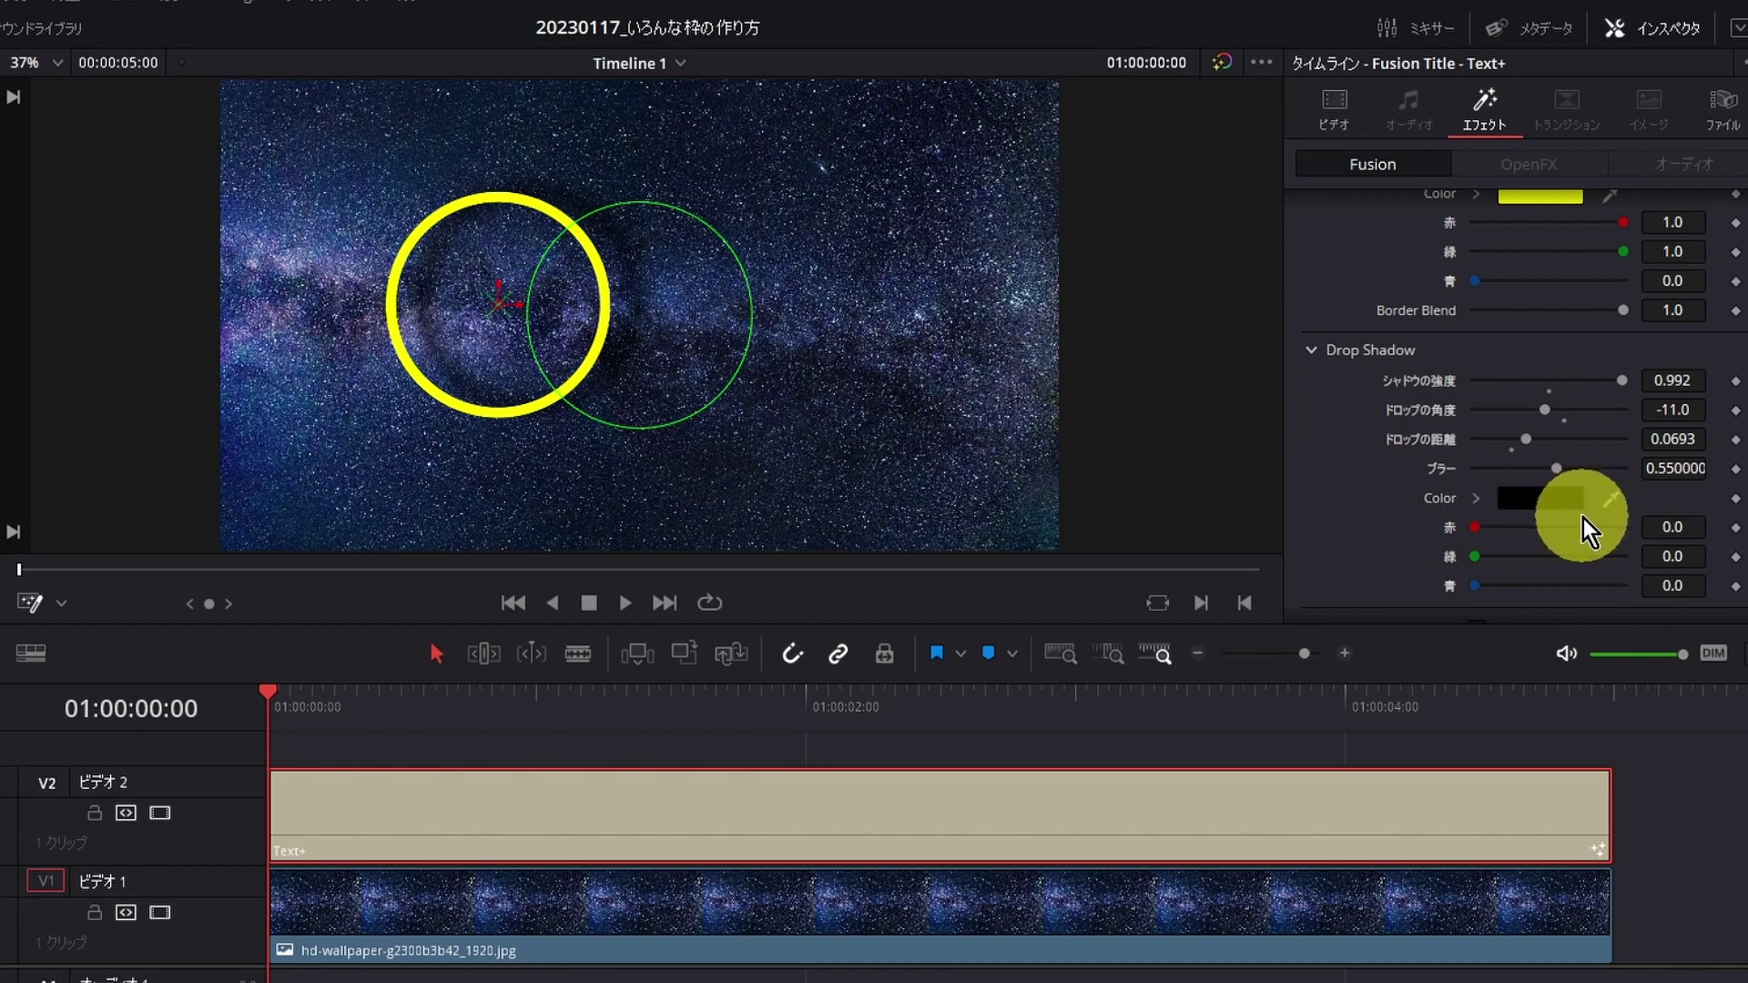
scroll(1483, 594, down, 1)
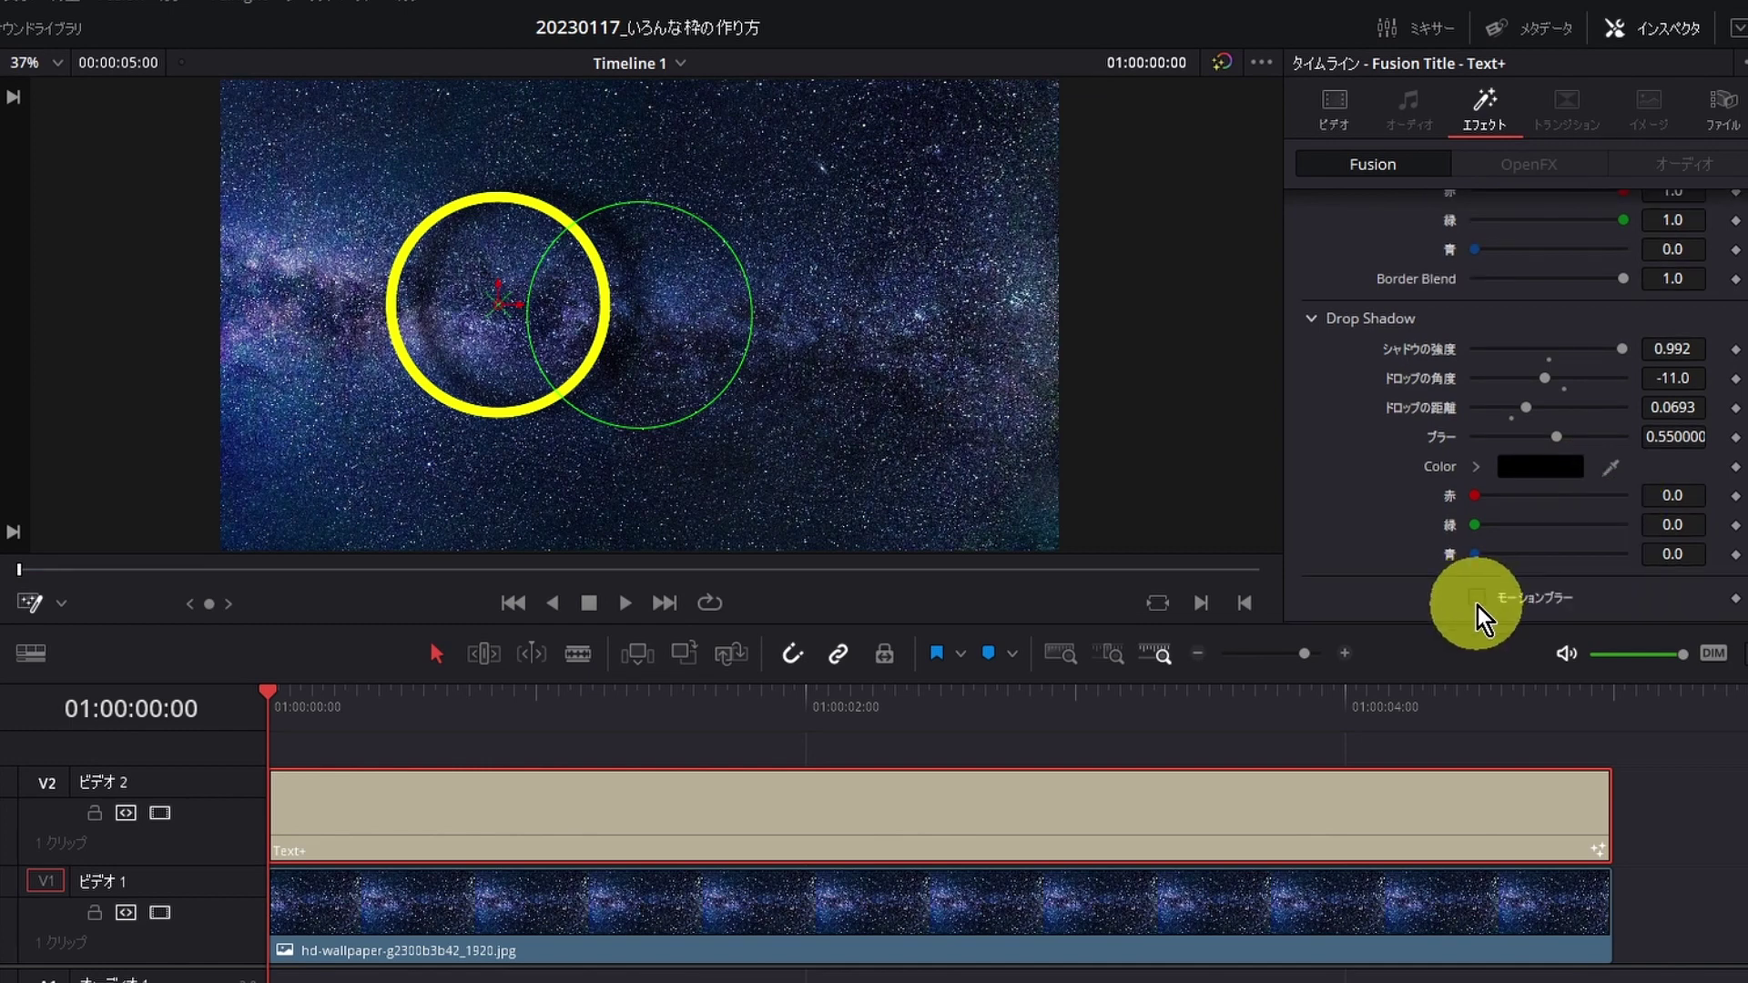
- Enable モーションブラー below Drop Shadow and return to the DVE Position controls
click(1477, 598)
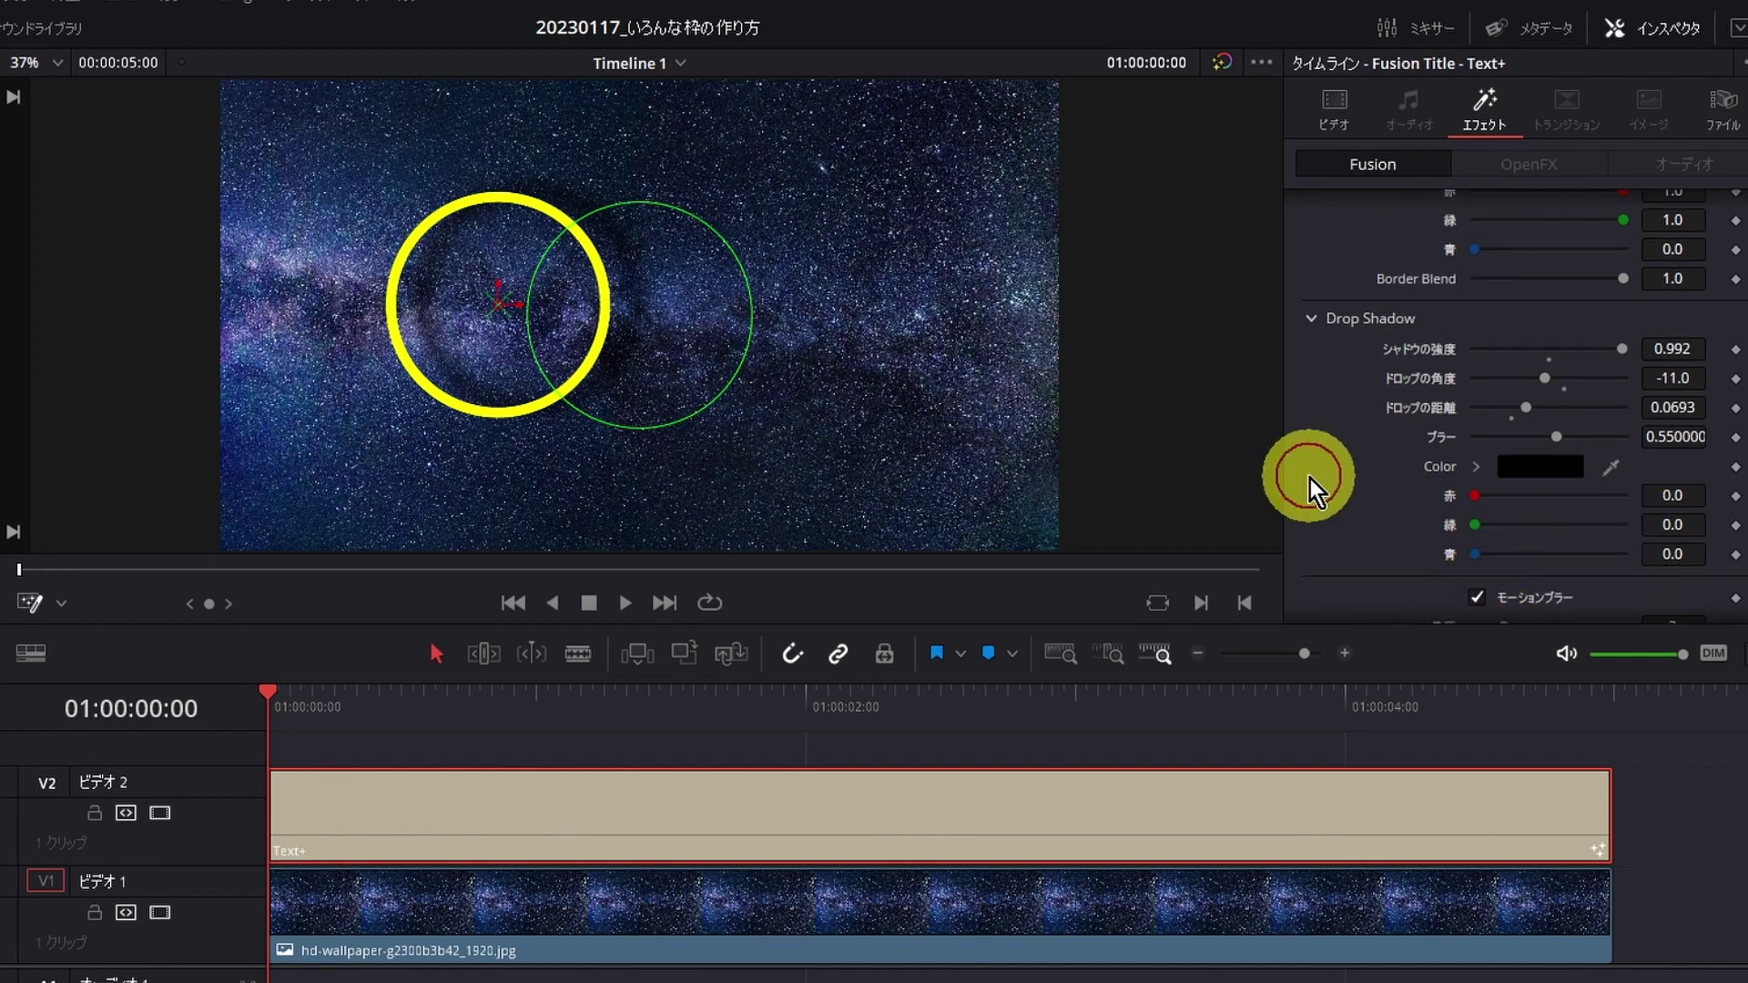
scroll(1510, 533, down, 2)
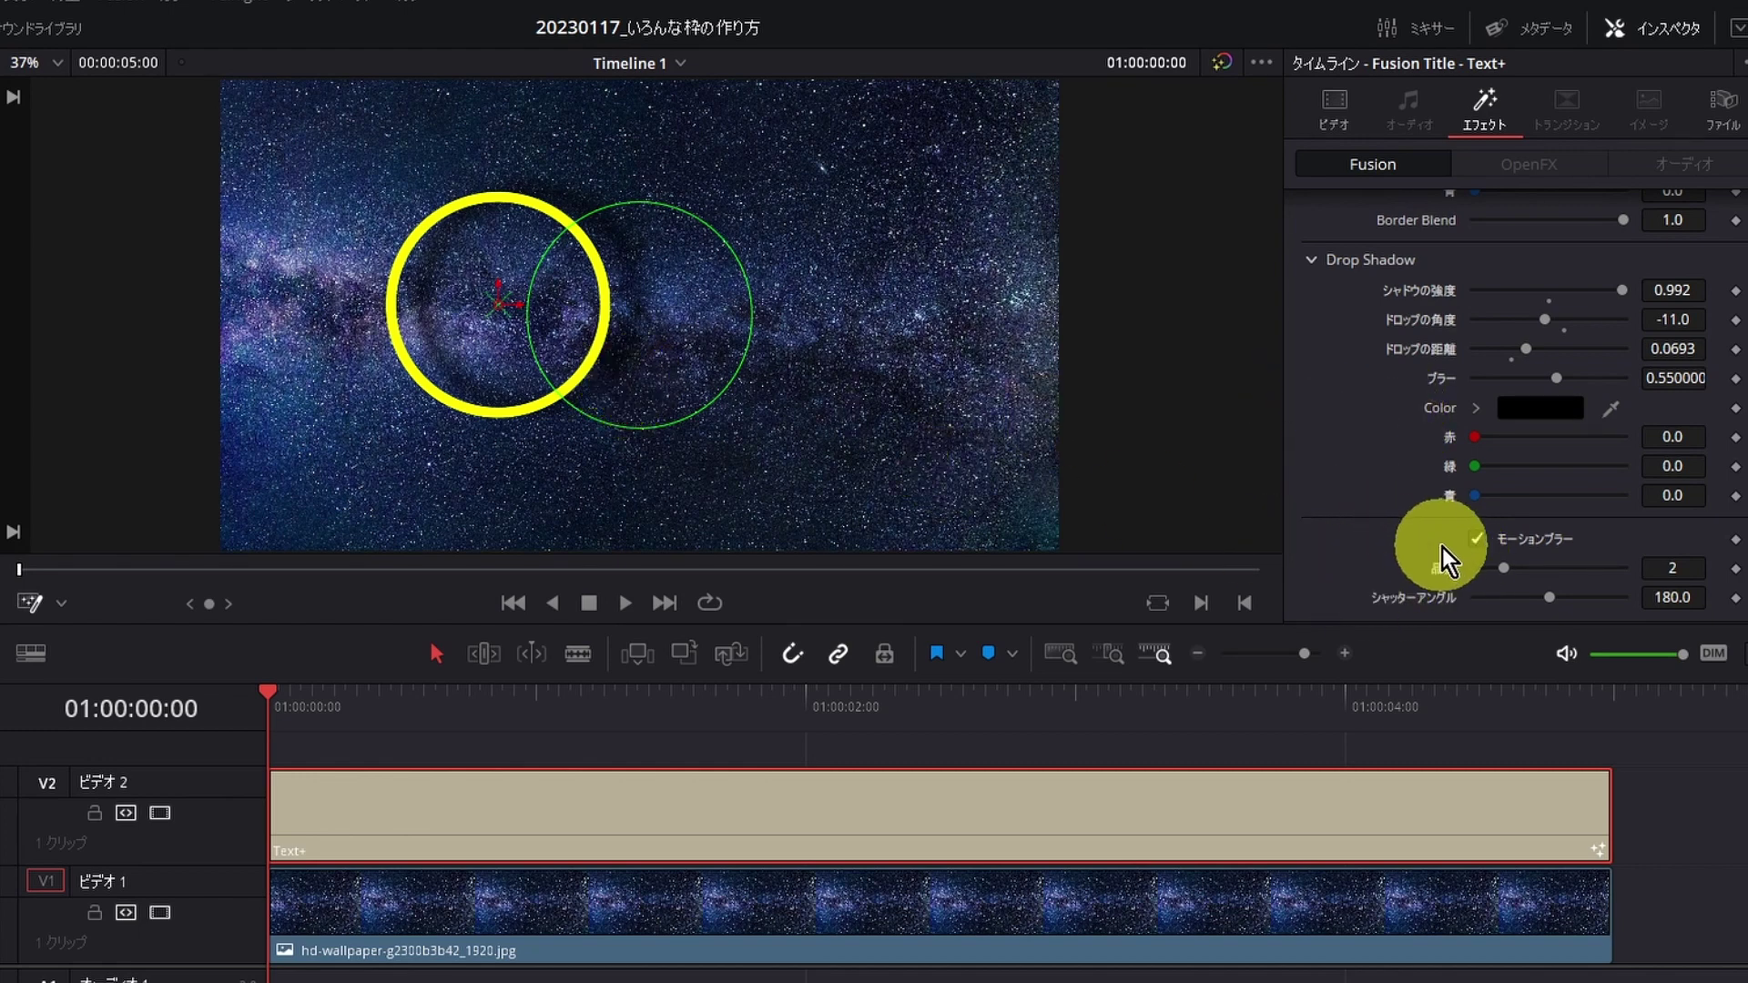
scroll(1403, 539, up, 5)
scroll(1405, 539, up, 5)
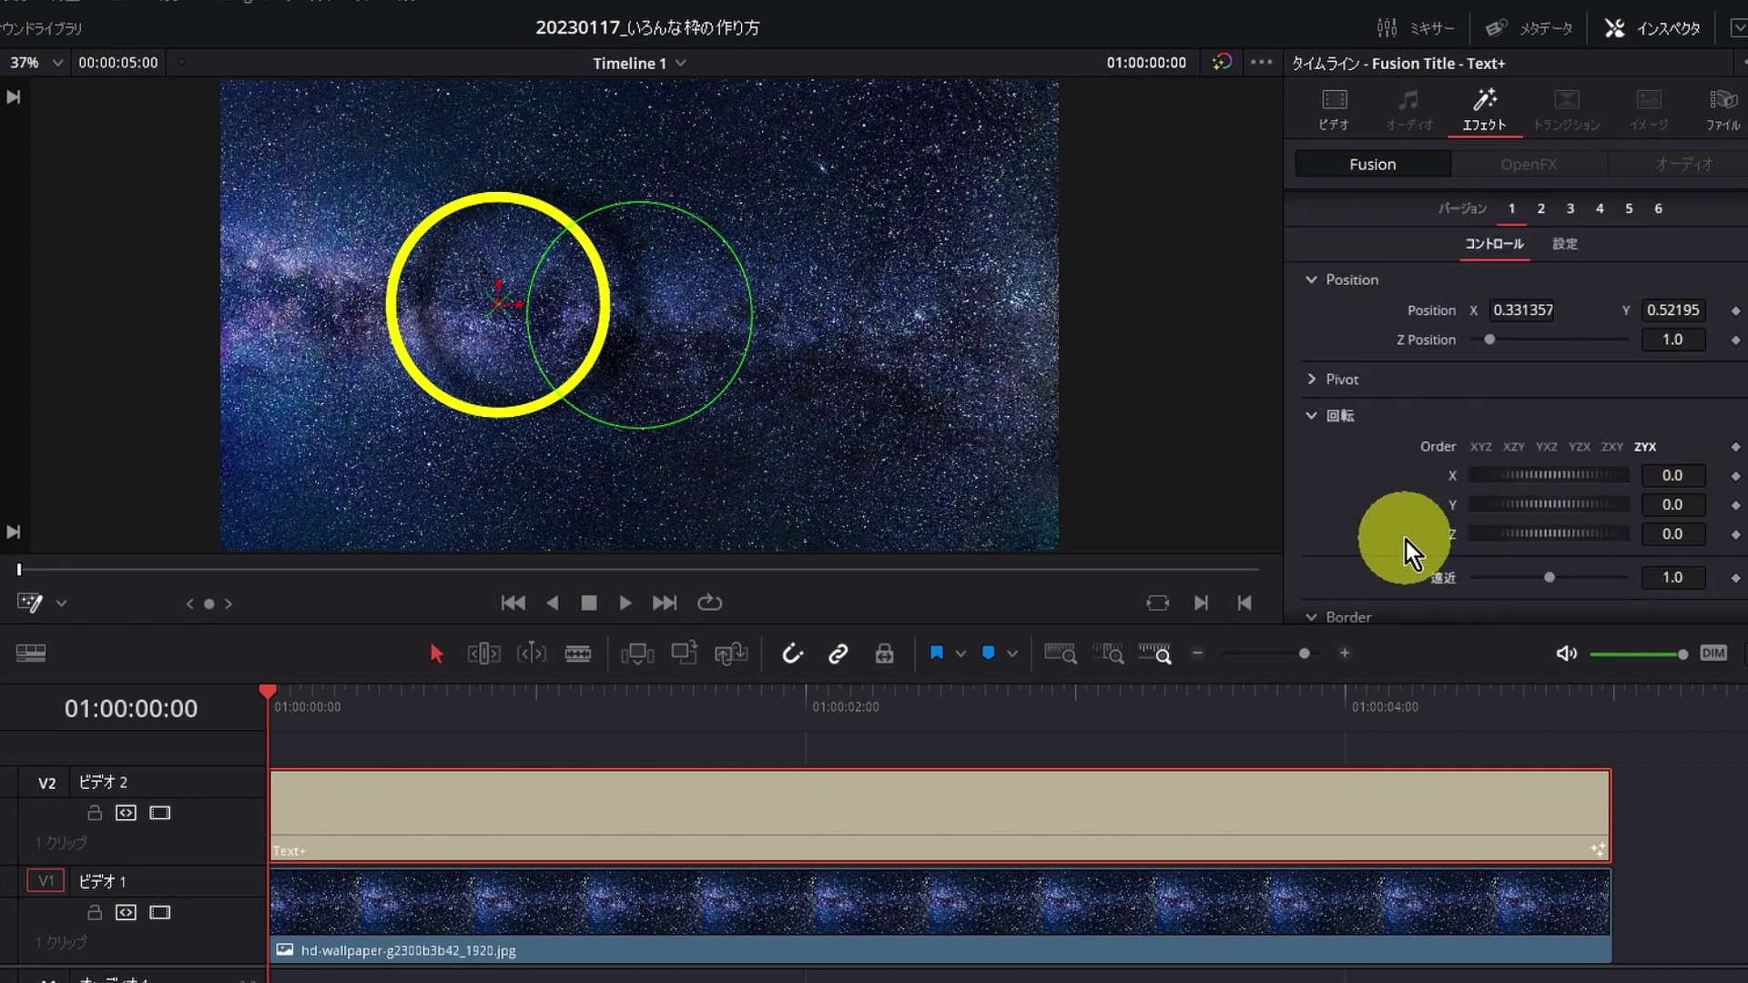
scroll(1406, 539, up, 3)
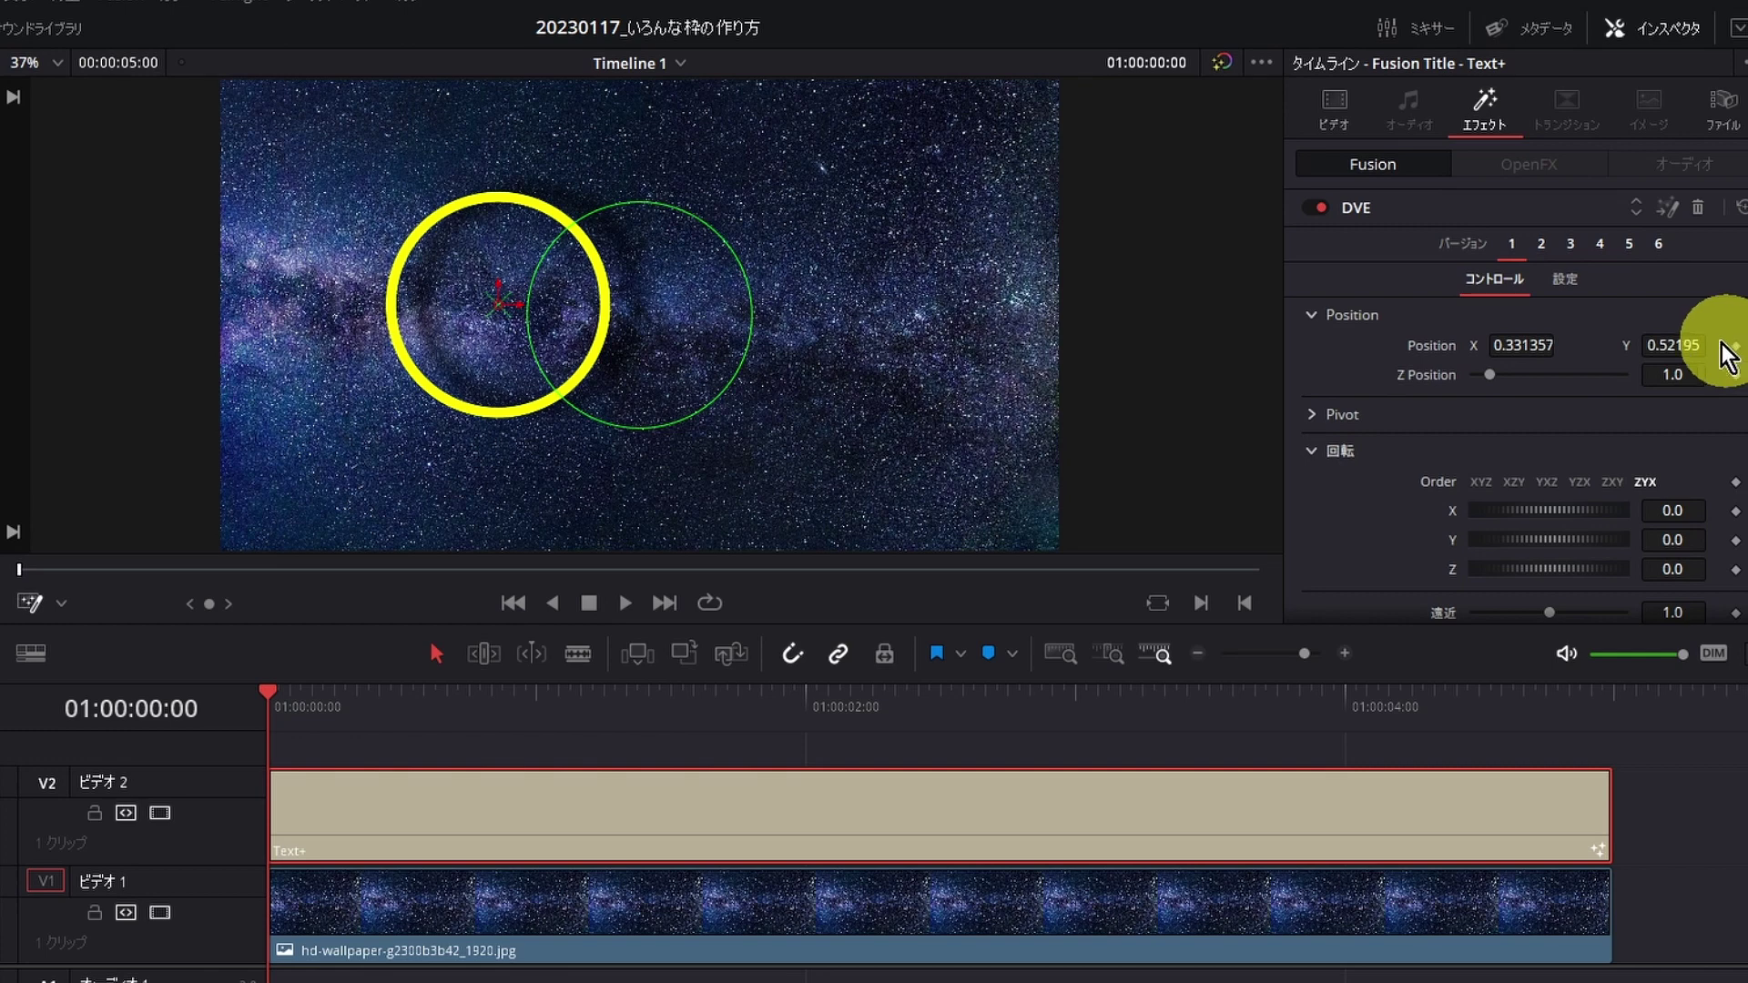
- Keyframe the ring's position at the start and move it right of centre about half a second in
double_click(1440, 355)
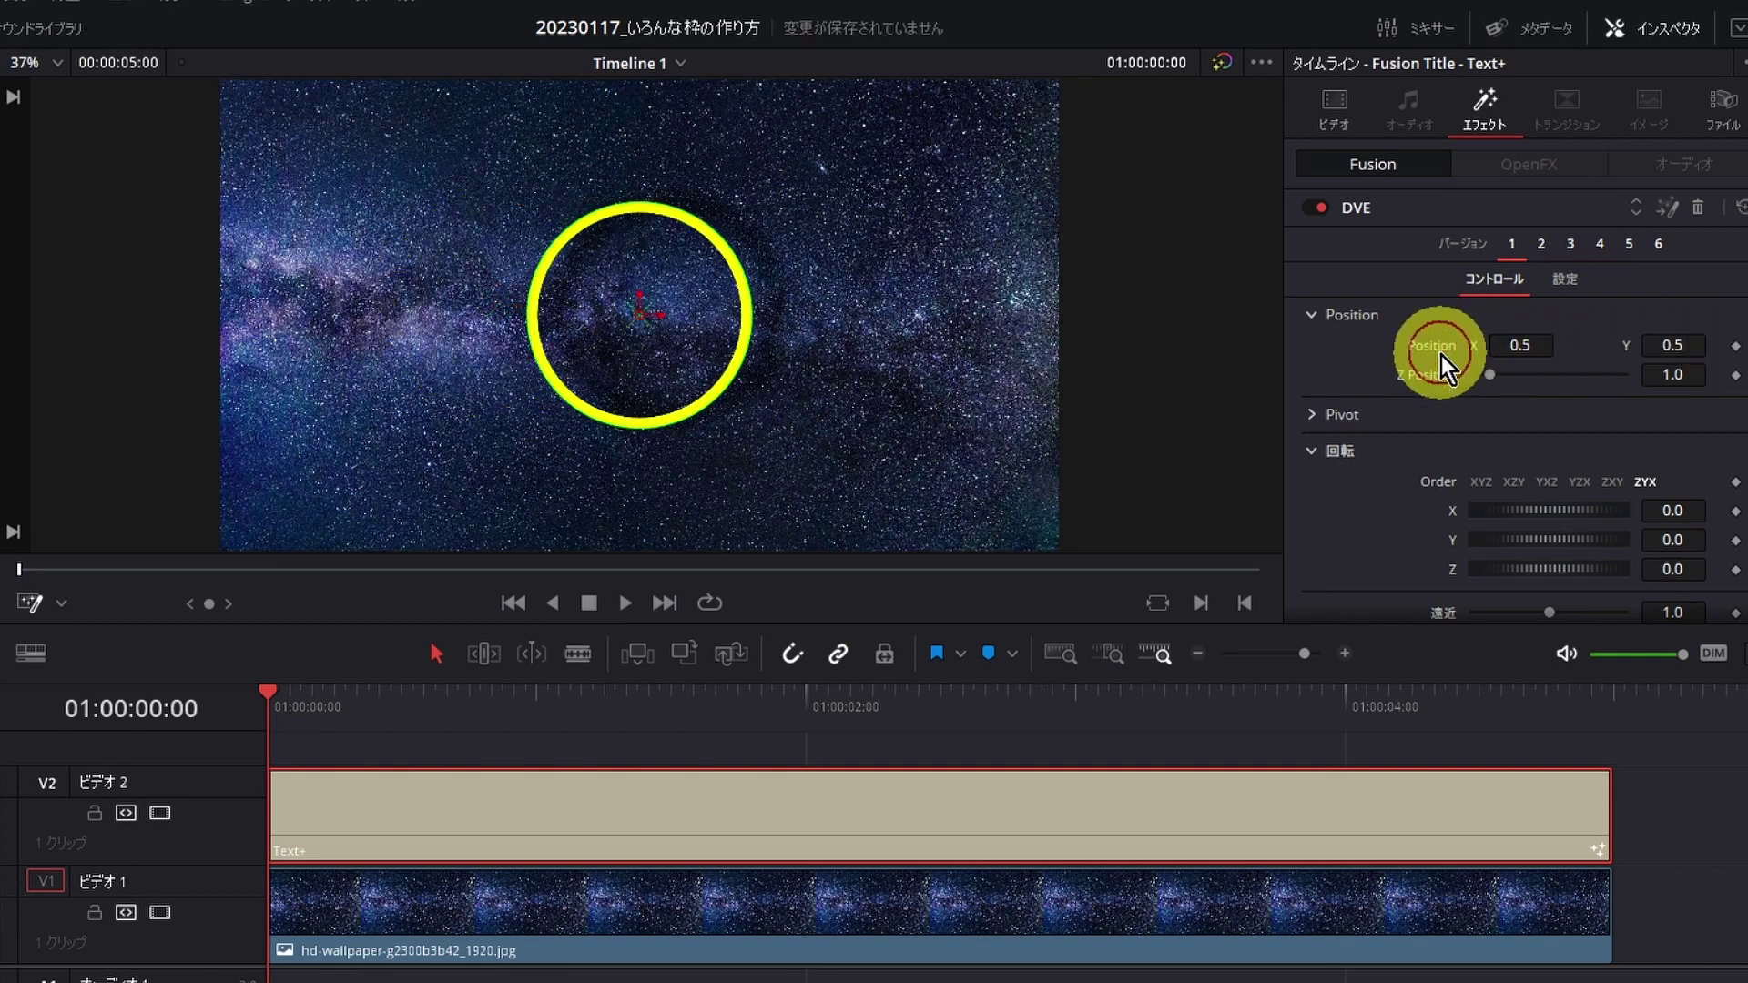
click(1735, 346)
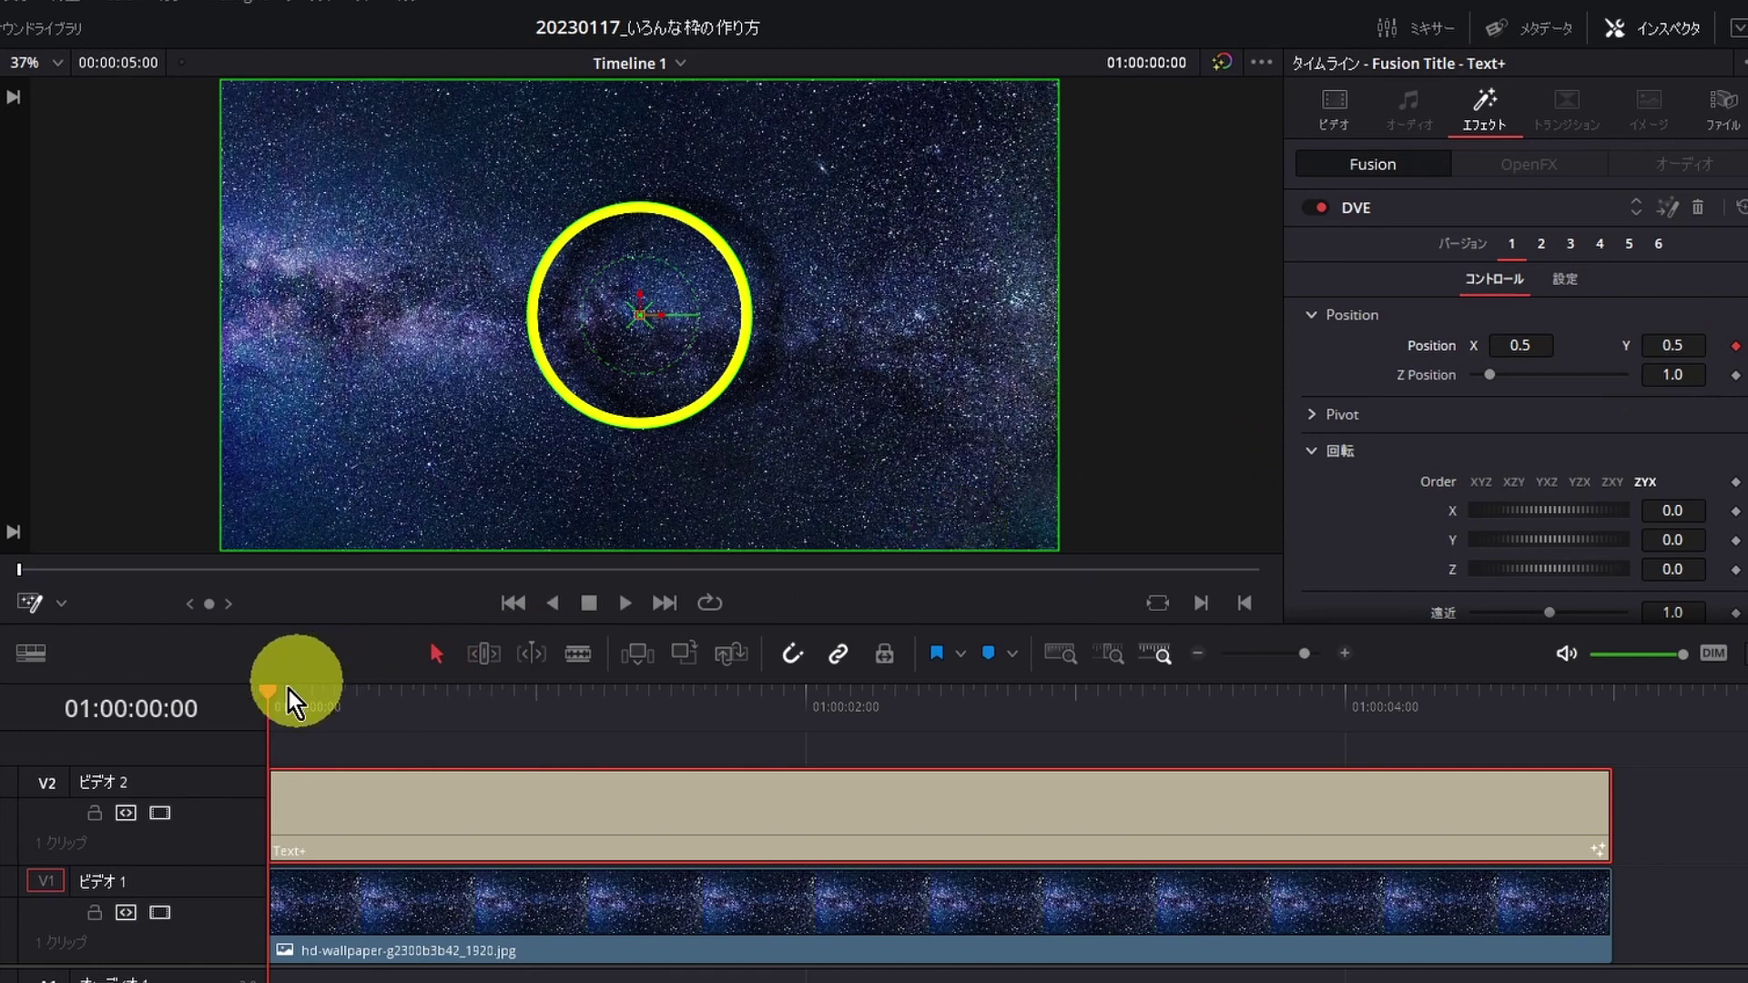
drag(271, 699, 435, 707)
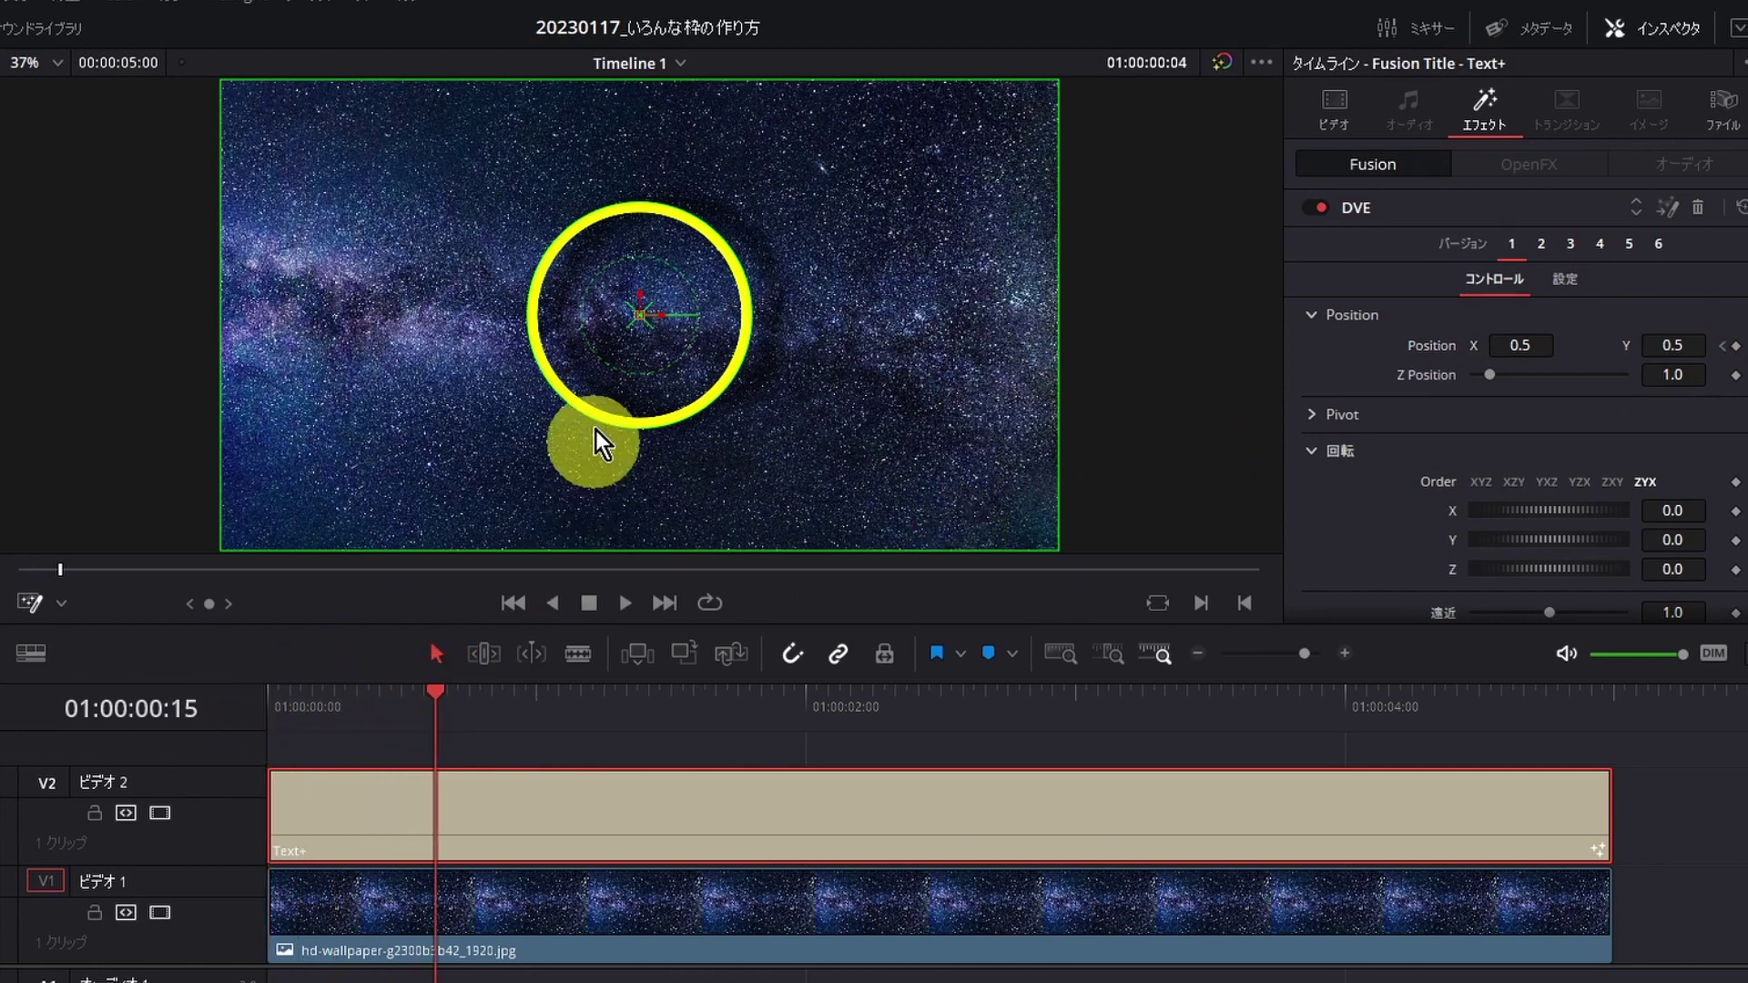
drag(641, 314, 1217, 318)
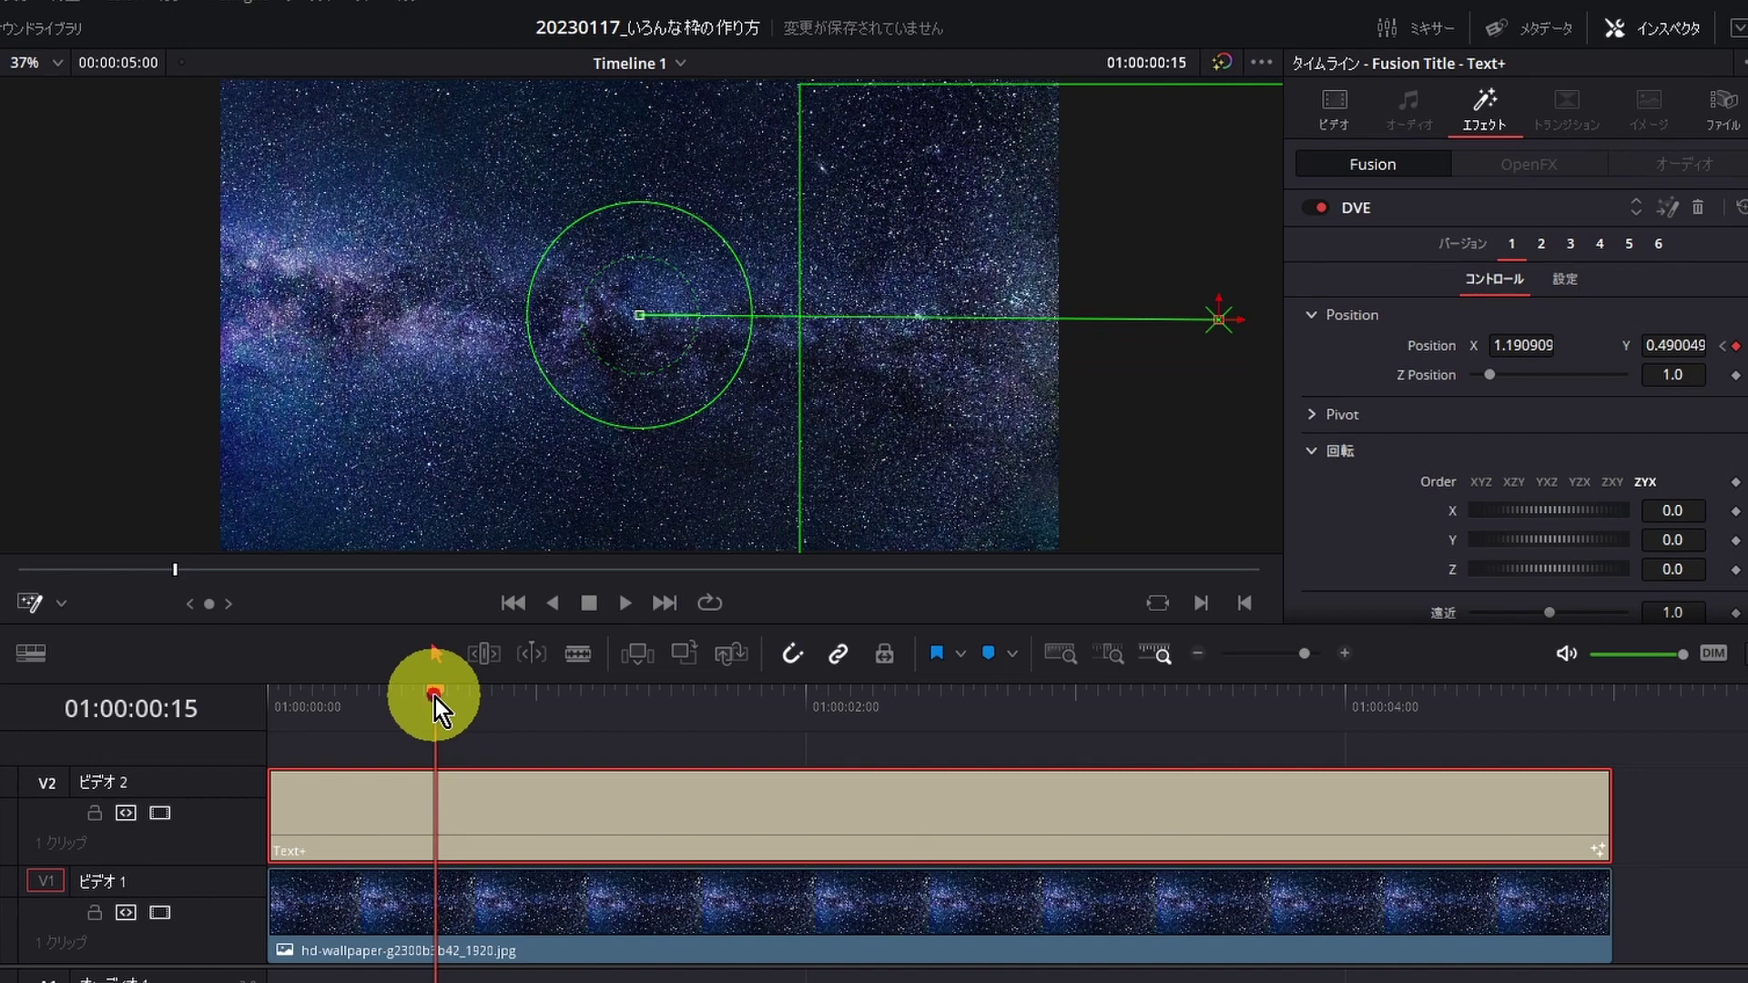
- Preview the ring animation, switching motion blur off and back on to compare
drag(437, 701, 242, 696)
key(space)
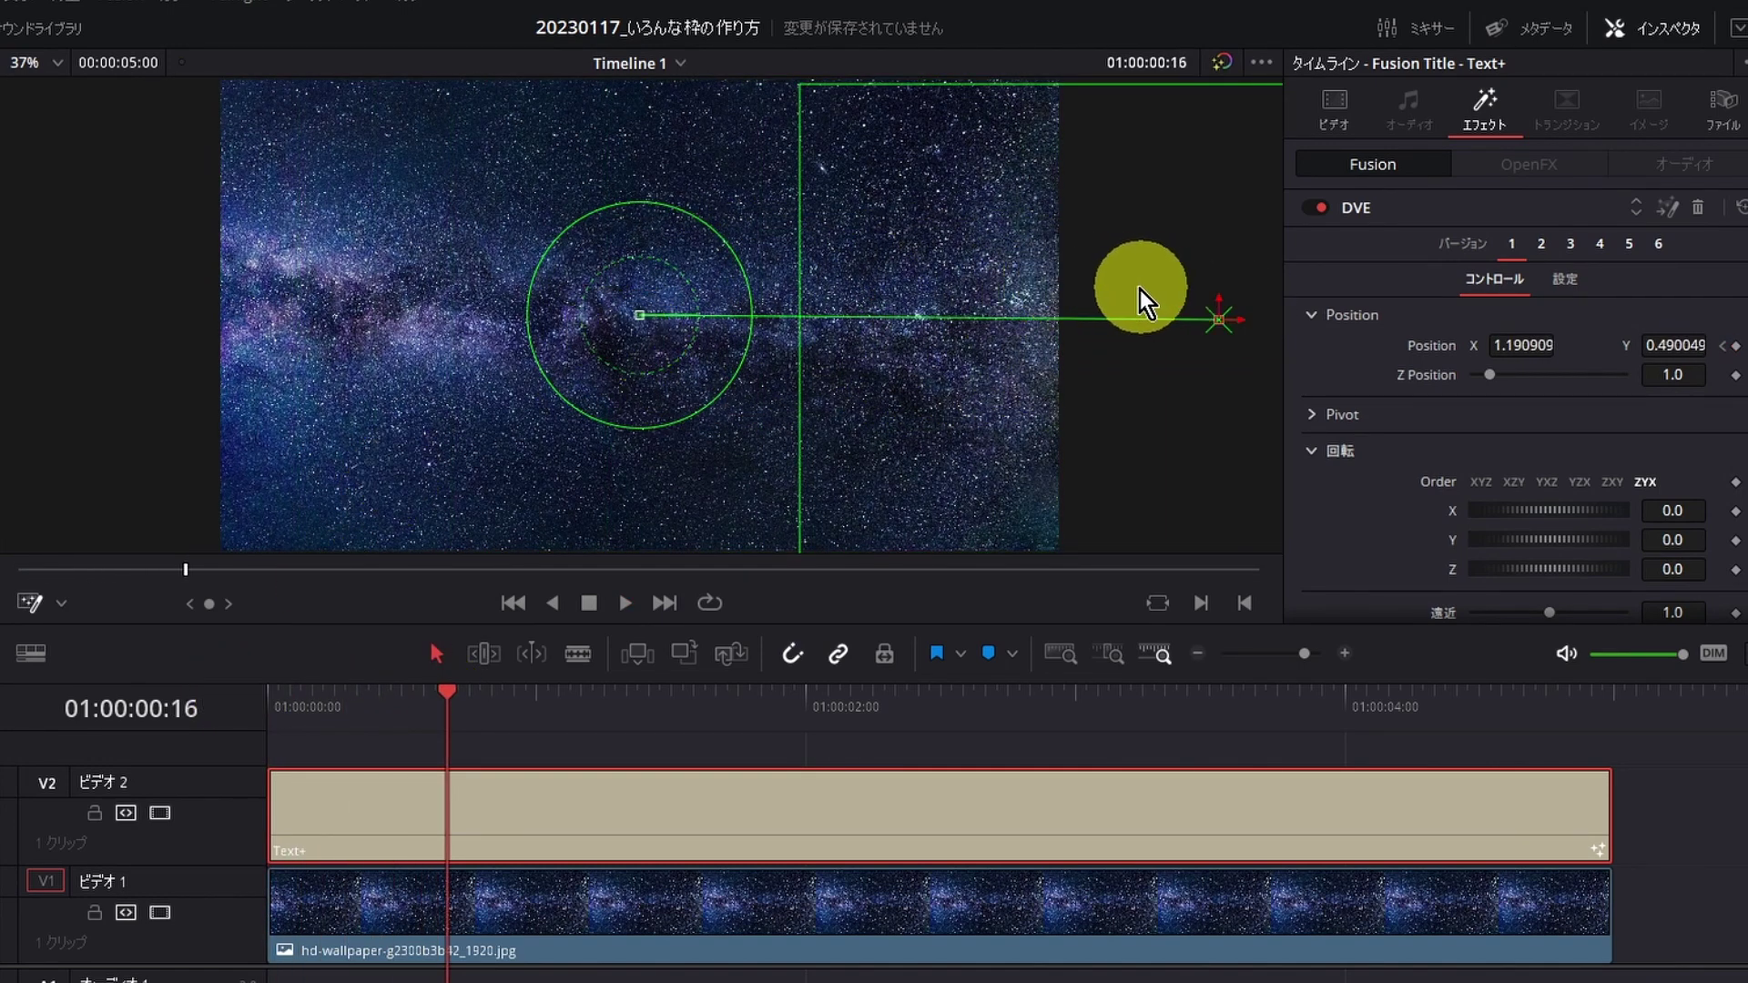
drag(445, 698, 347, 697)
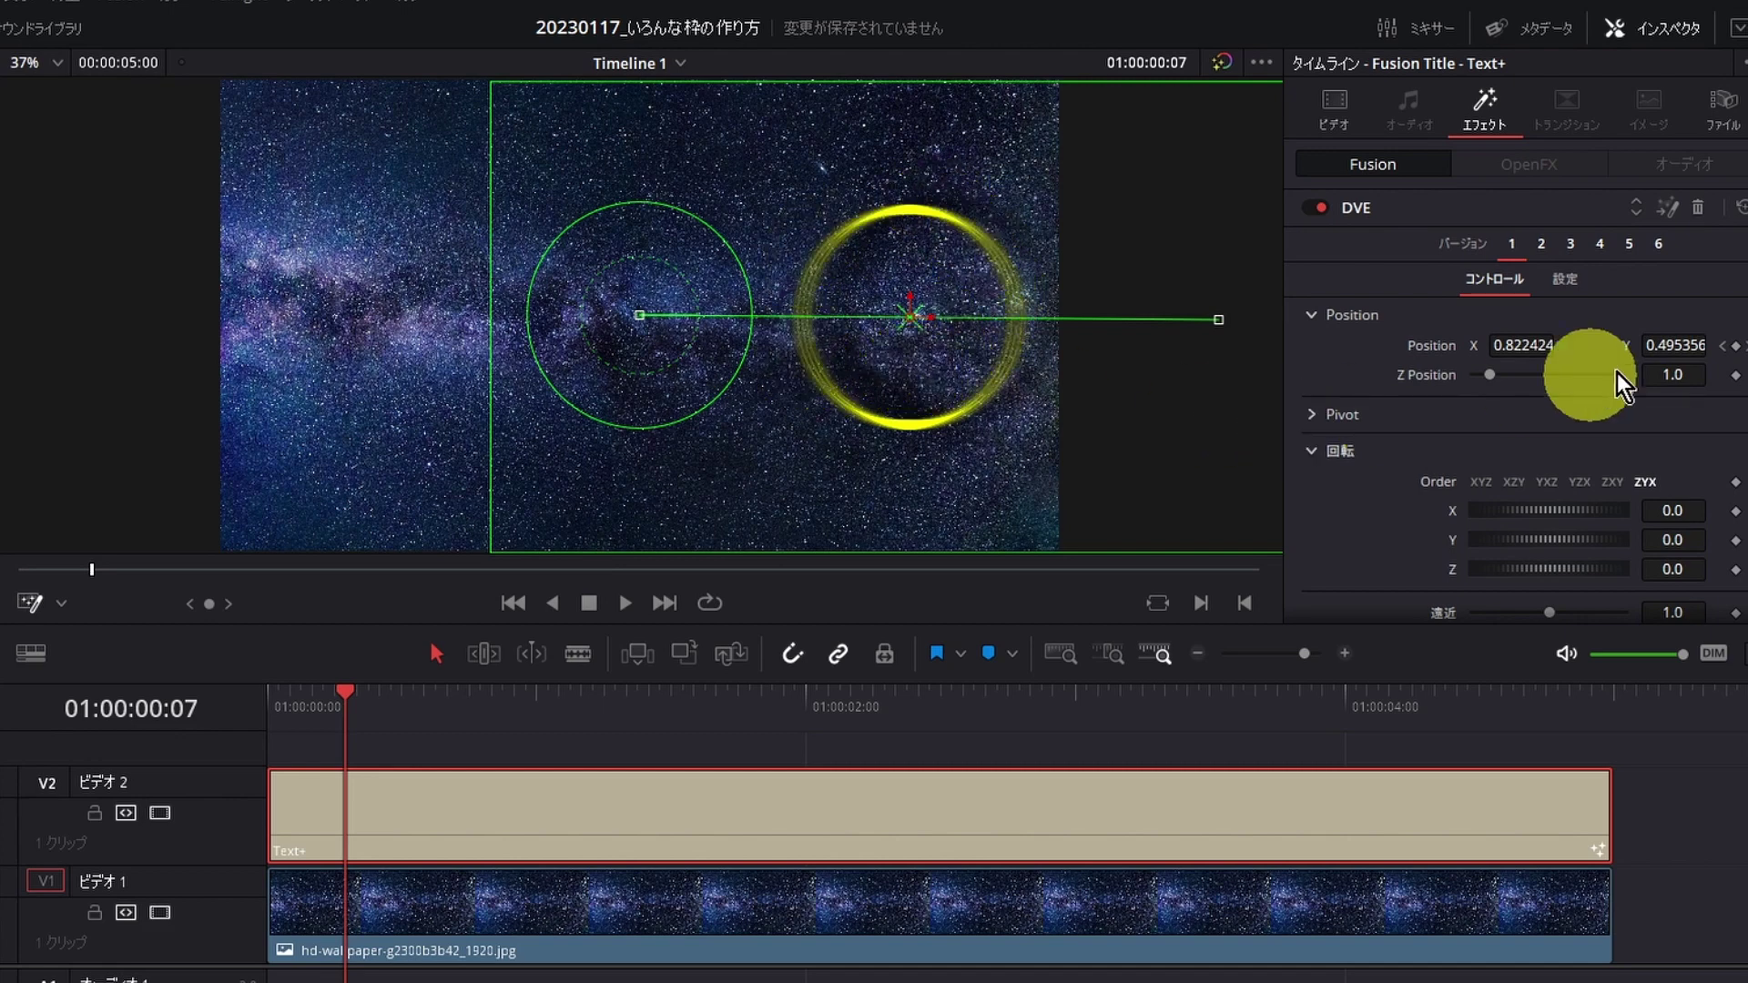
scroll(1482, 538, down, 10)
click(1480, 541)
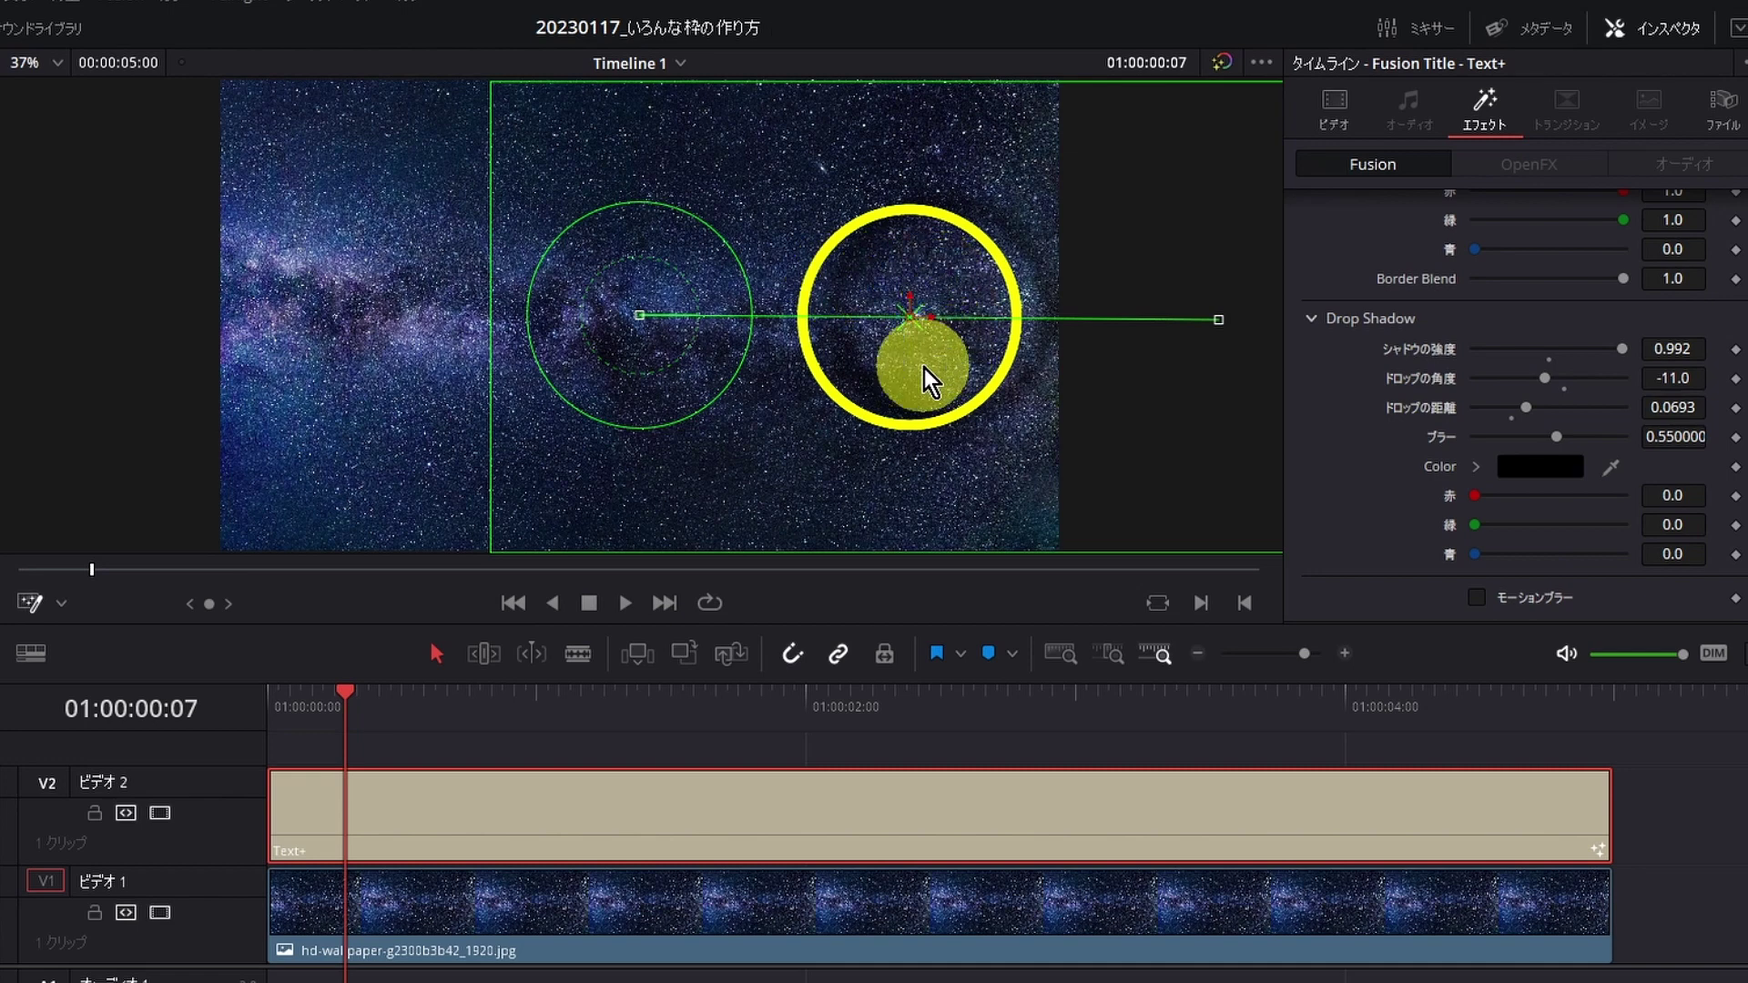
mouse_move(336, 706)
mouse_down()
mouse_move(435, 706)
mouse_move(331, 712)
mouse_up()
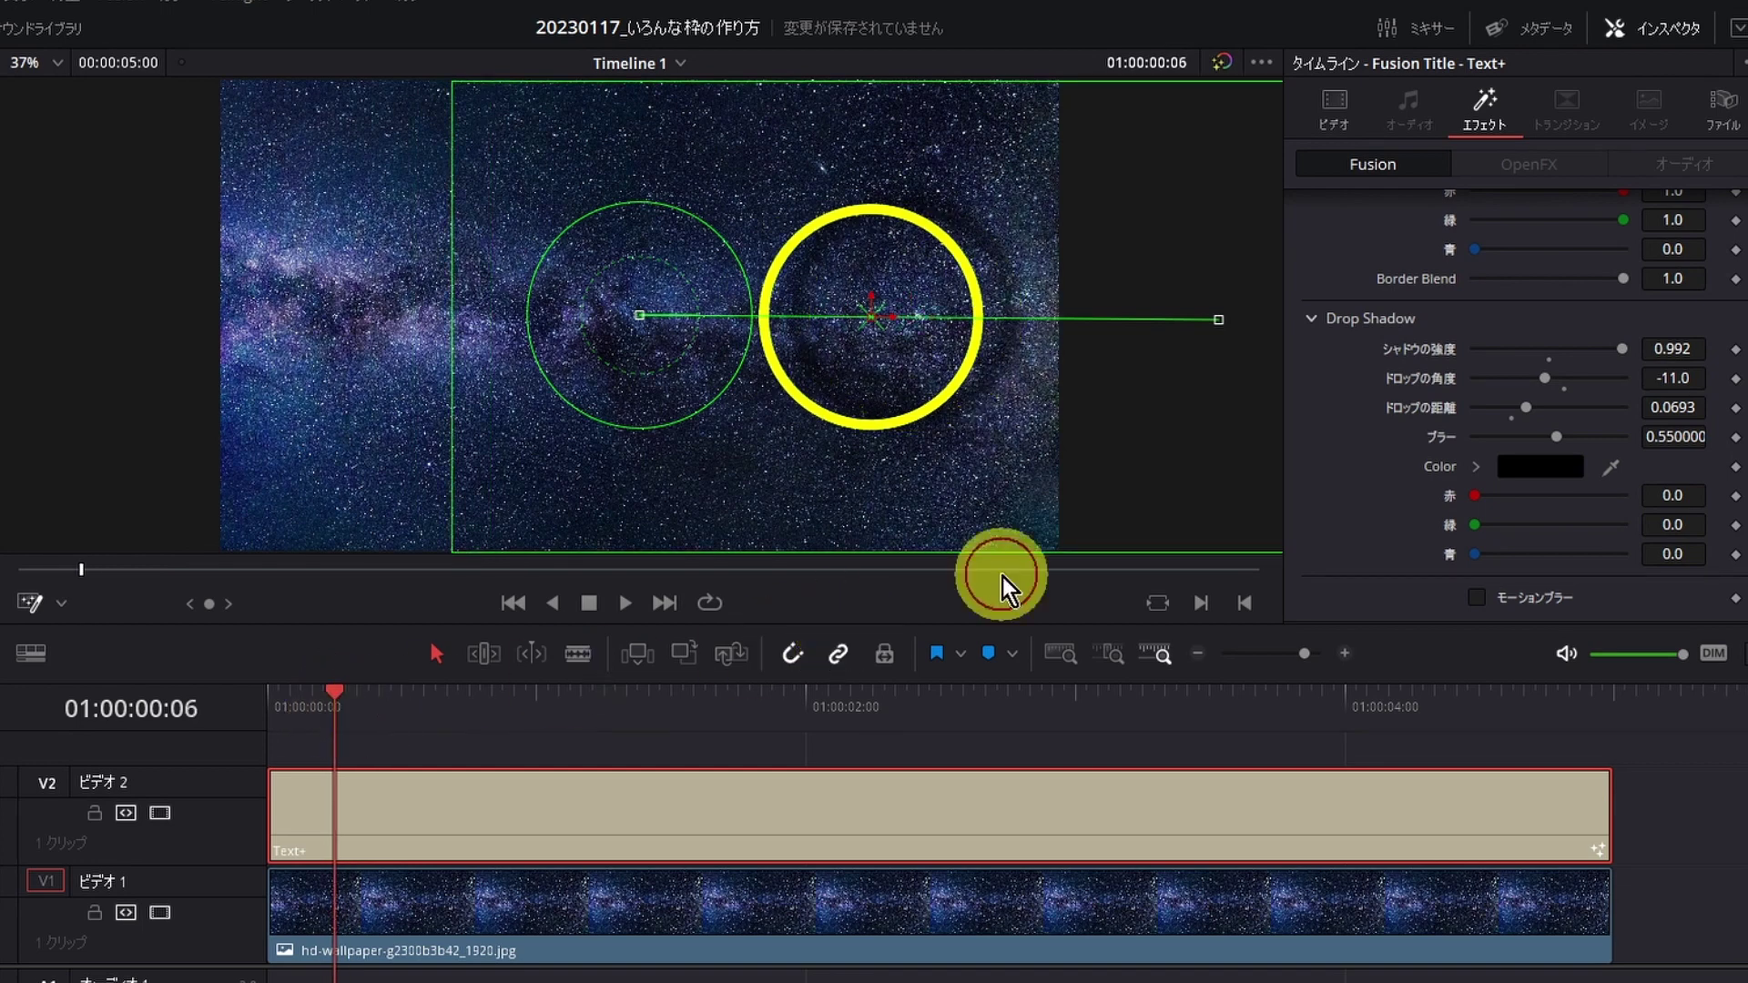
click(1477, 597)
key(space)
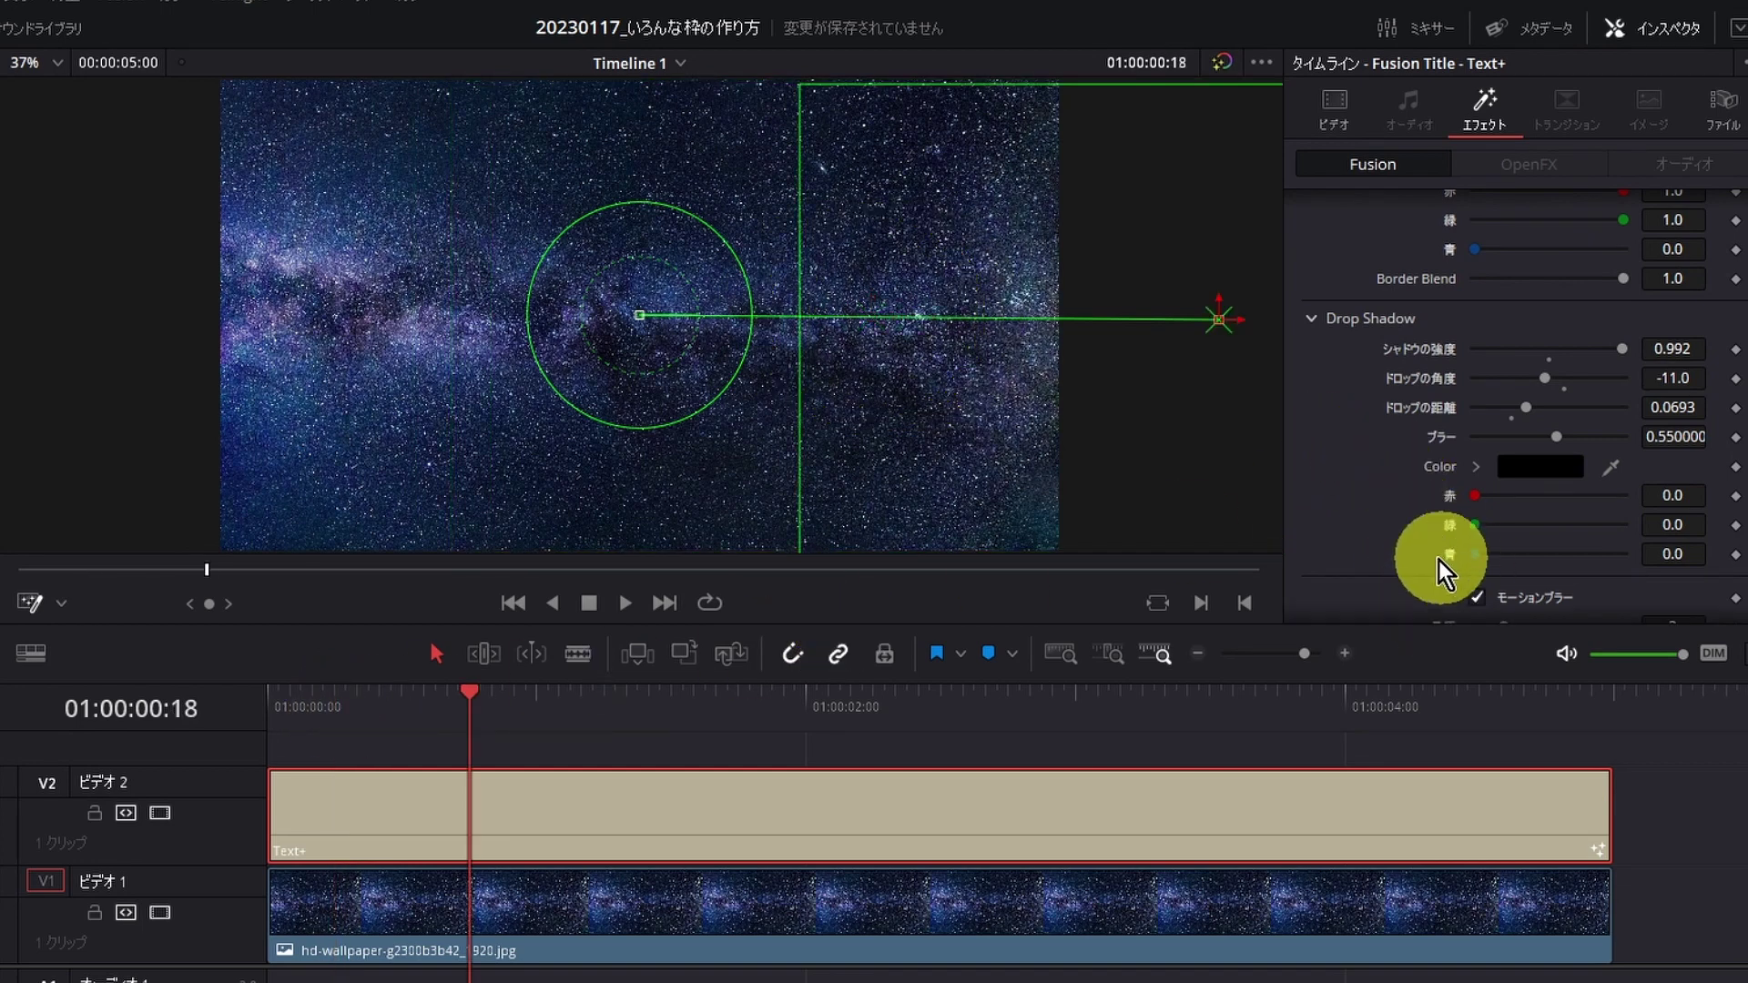
- Reset the ring's DVE Position to X 0.5, Y 0.5 and return to the timeline start
scroll(1387, 555, down, 1)
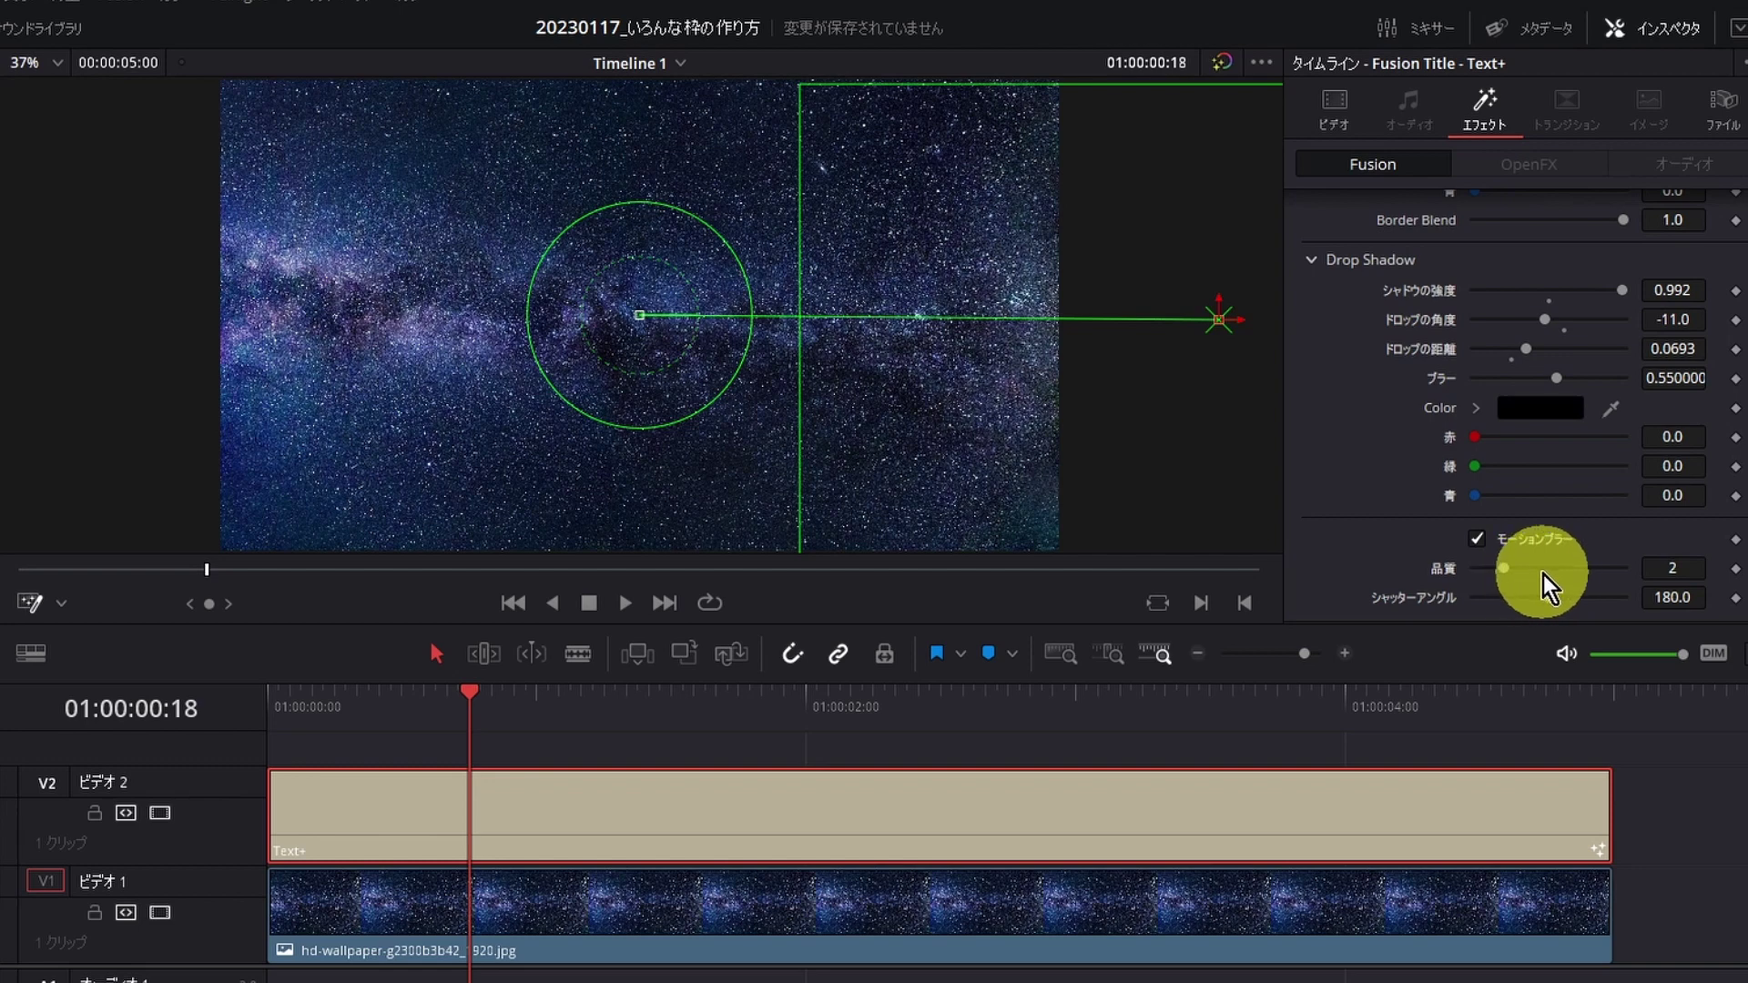
scroll(1436, 478, down, 5)
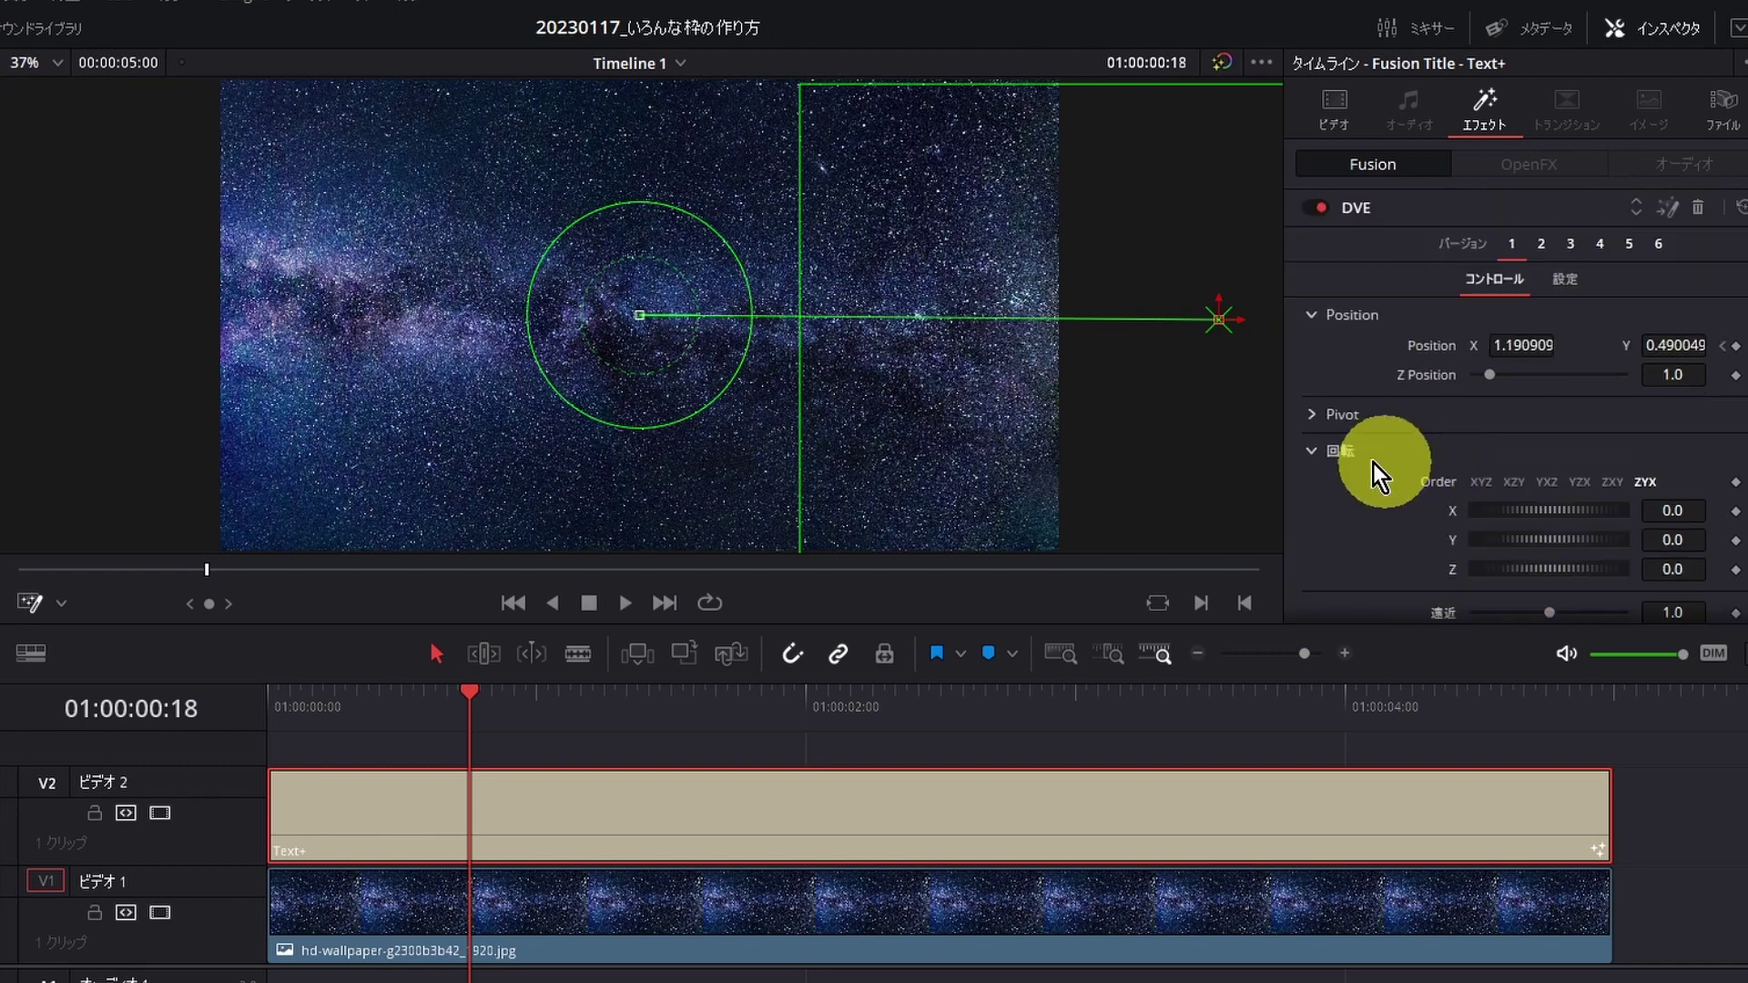
double_click(1413, 352)
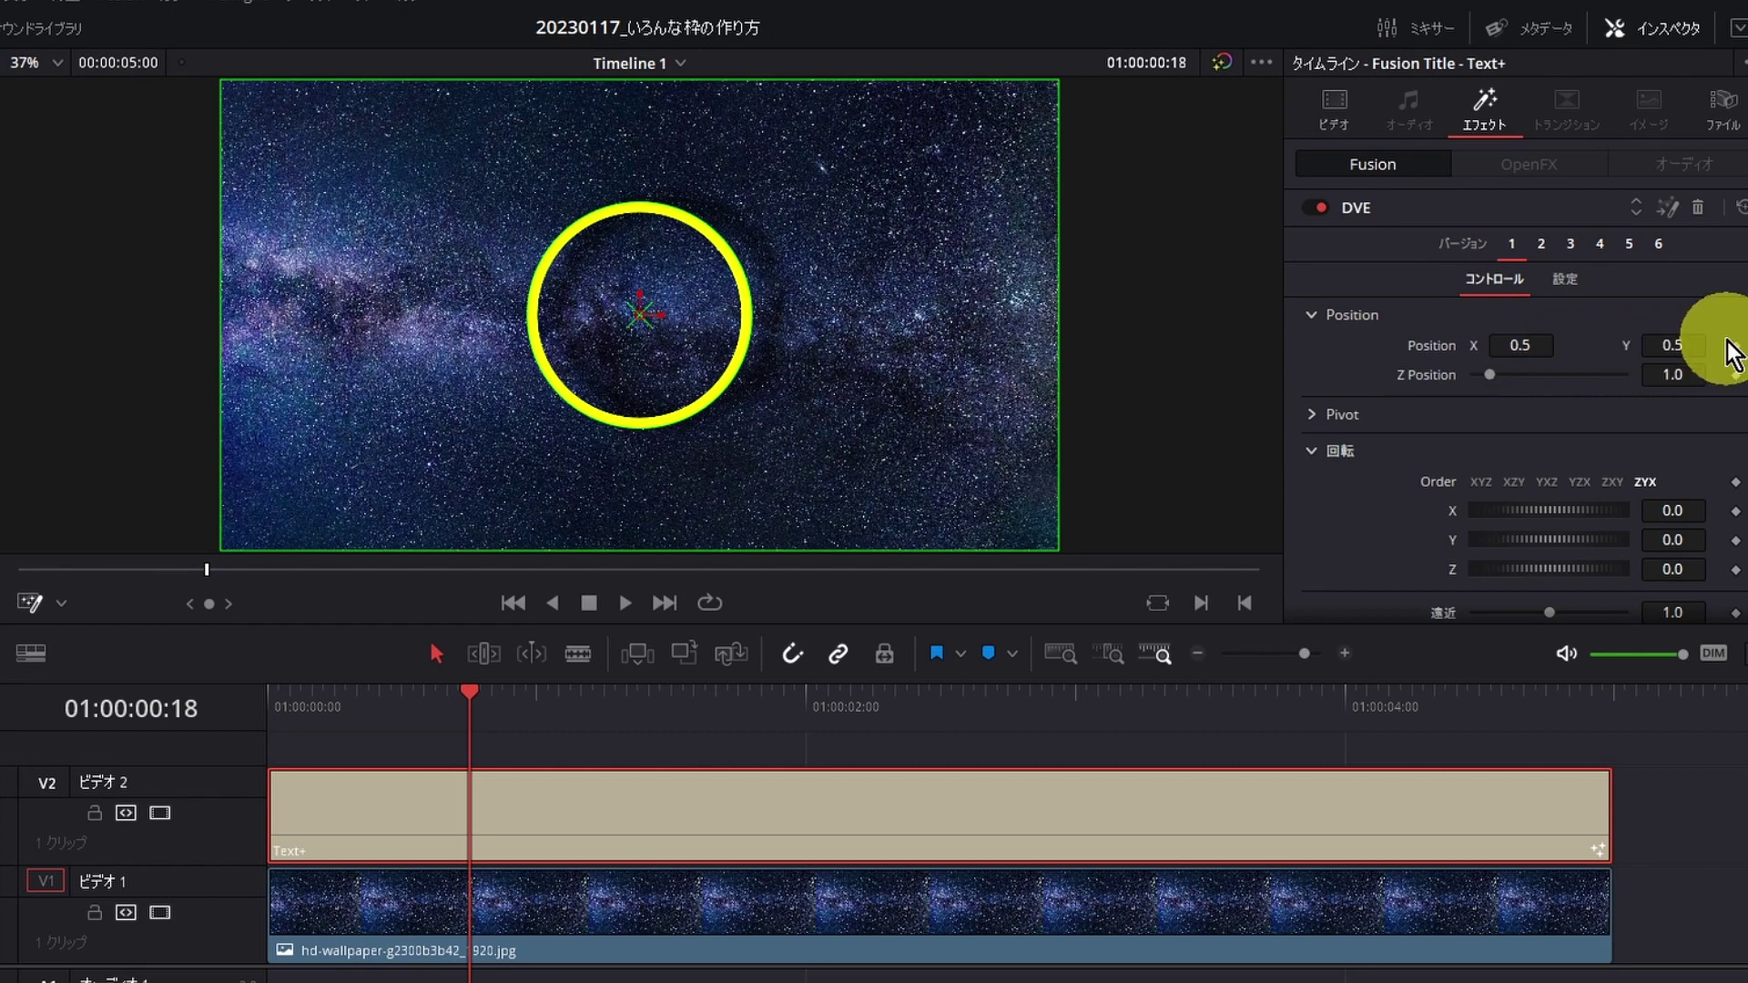
key(Home)
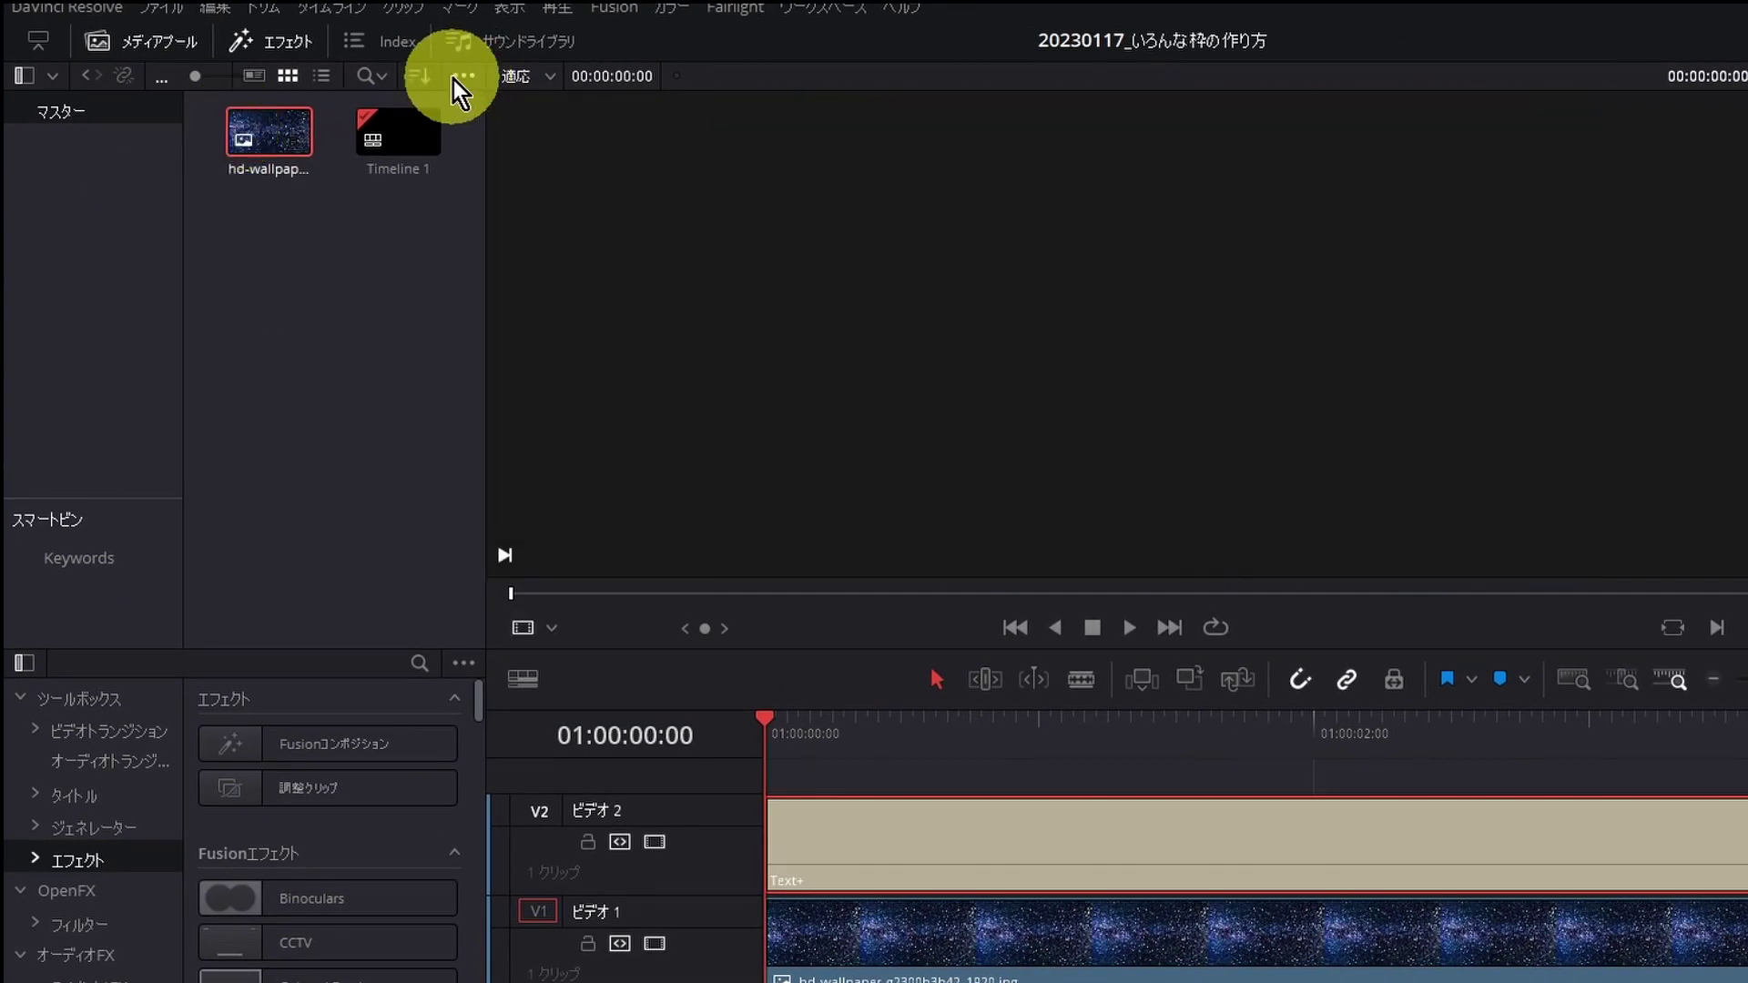
- Show Power Bins from the media pool options menu and open the マスター Power Bin
click(460, 76)
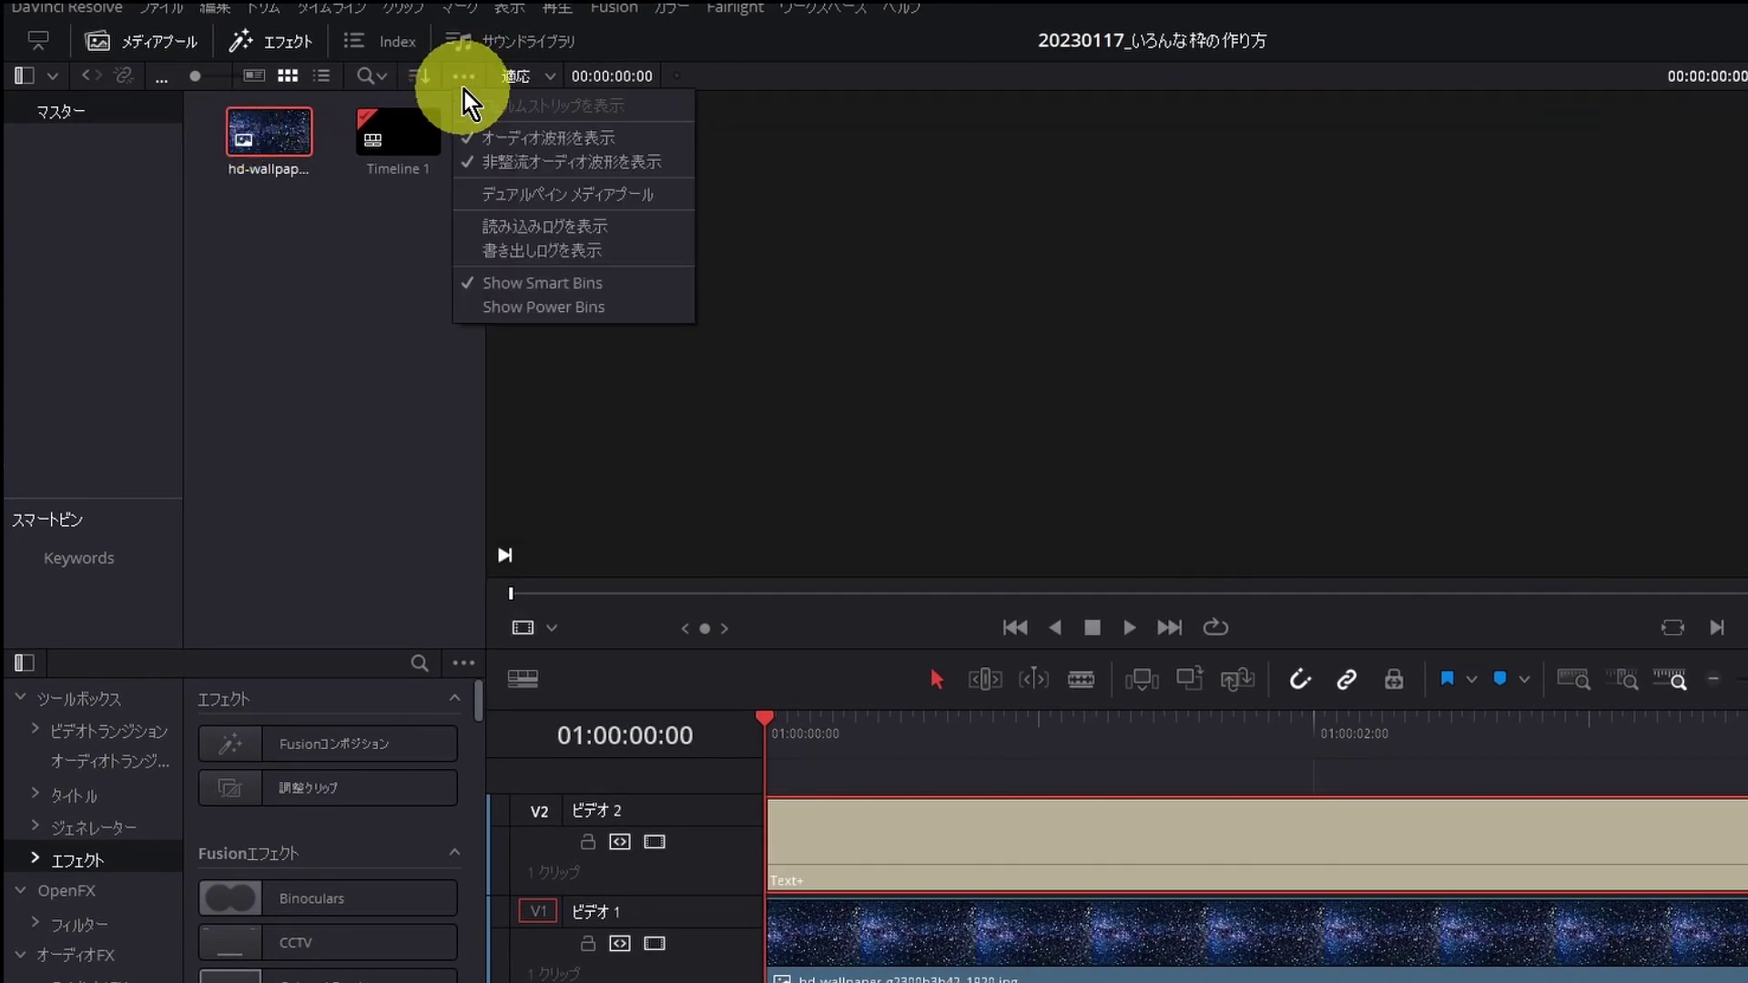
click(534, 308)
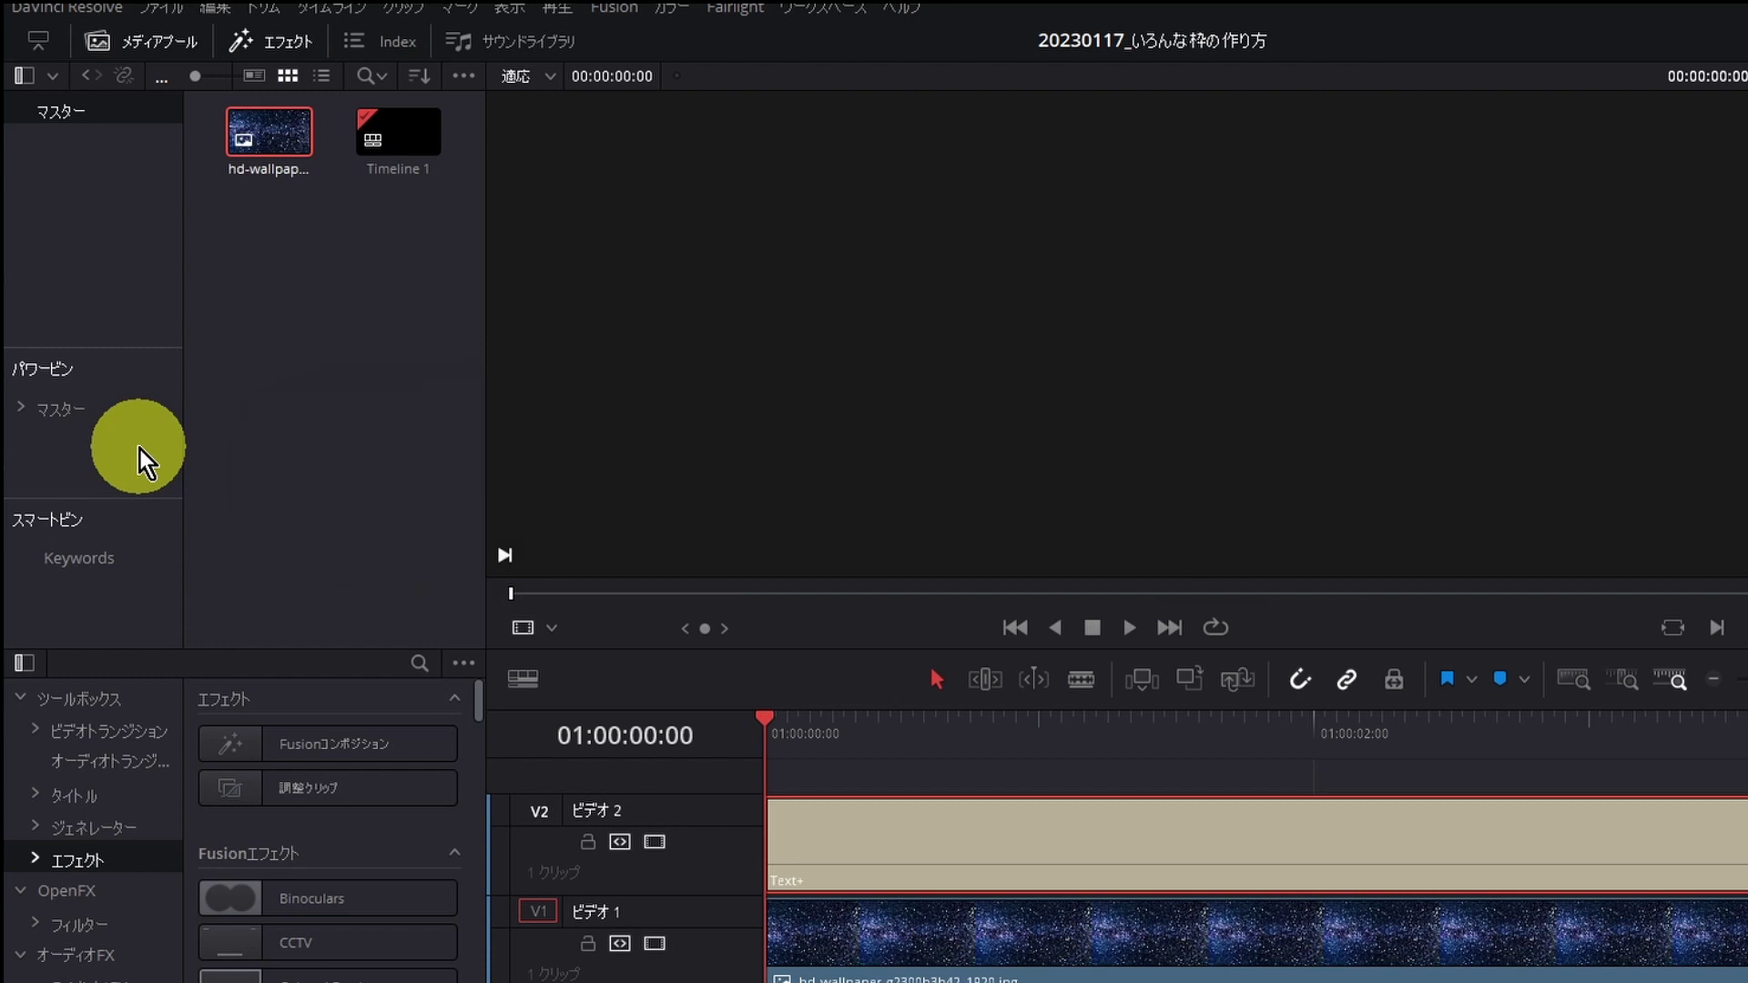
click(71, 413)
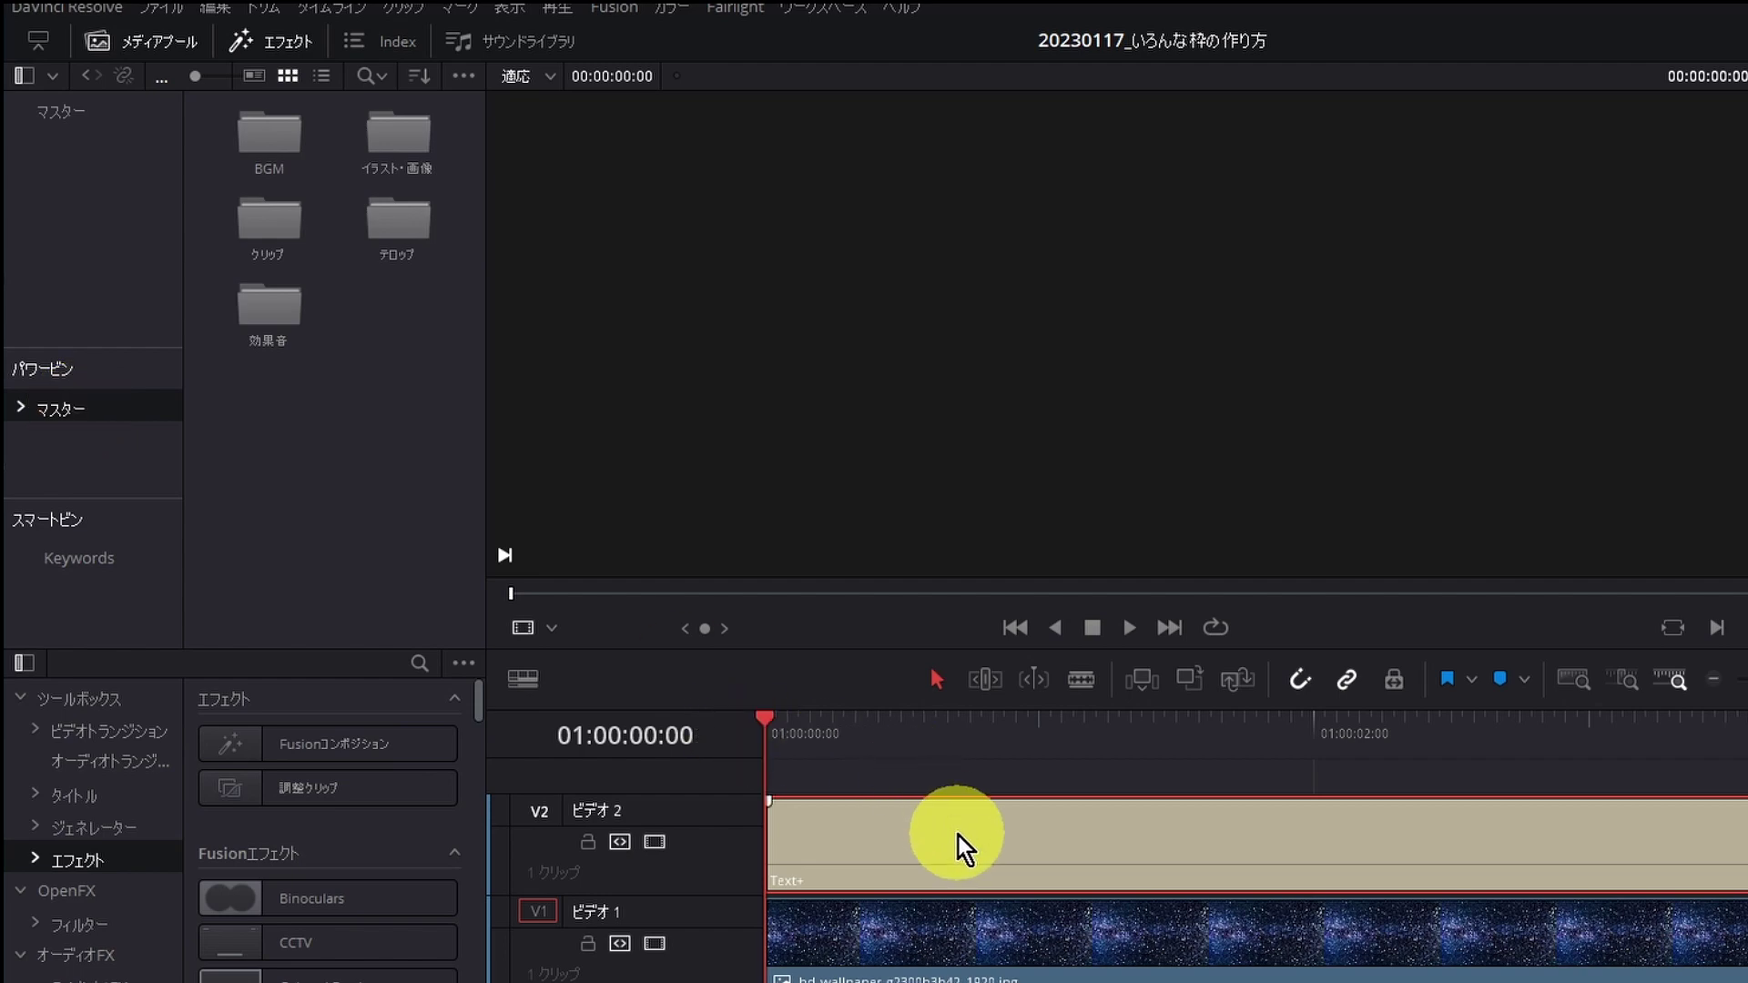
- Save the ring title as a Text+ clip in the master Power Bin, then drag a copy after the first title
drag(958, 836, 340, 459)
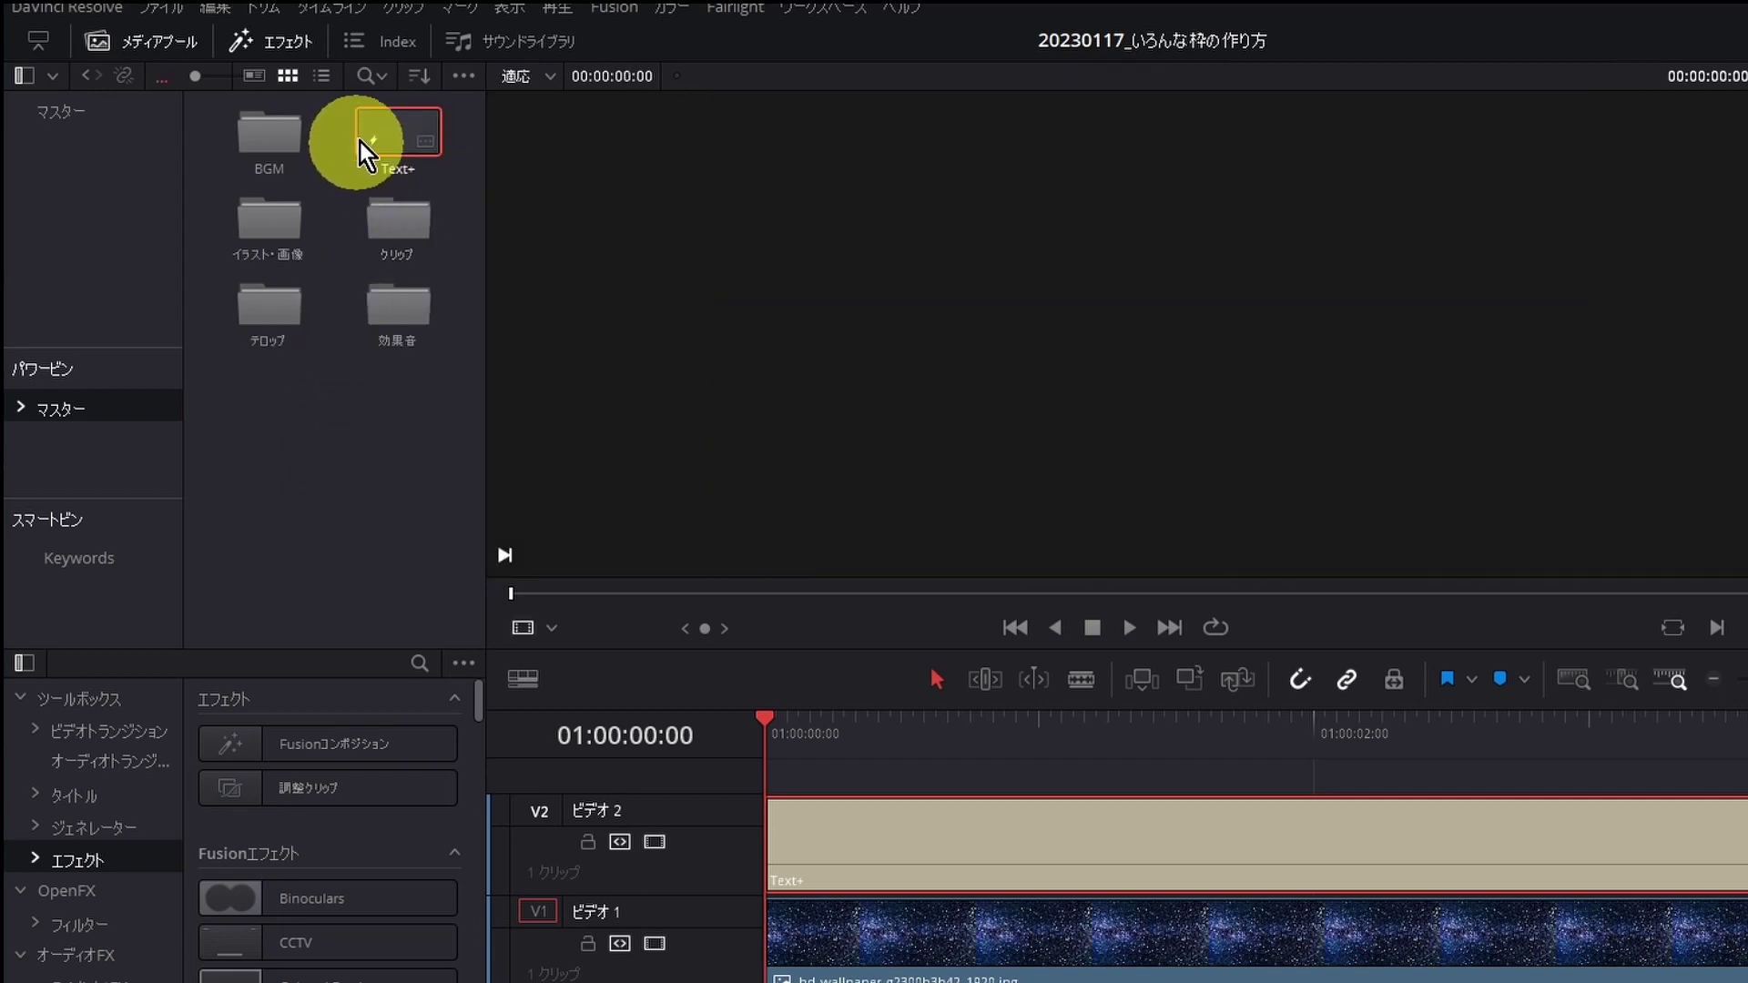
click(390, 172)
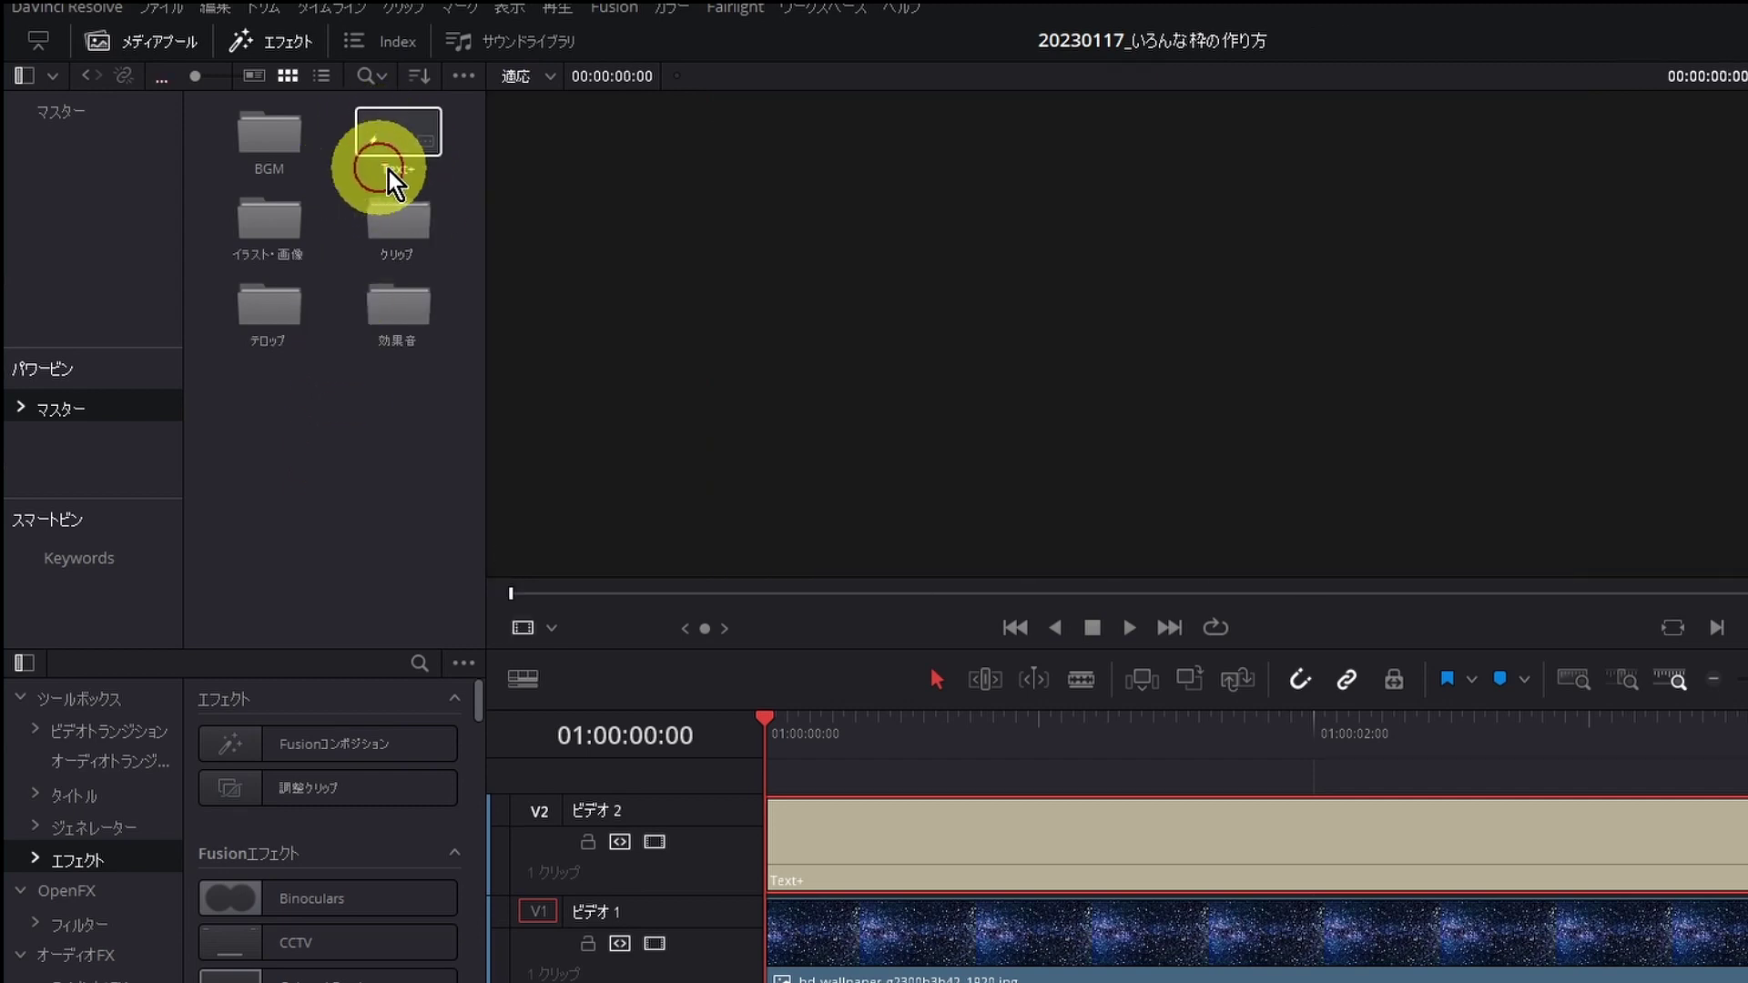
click(399, 172)
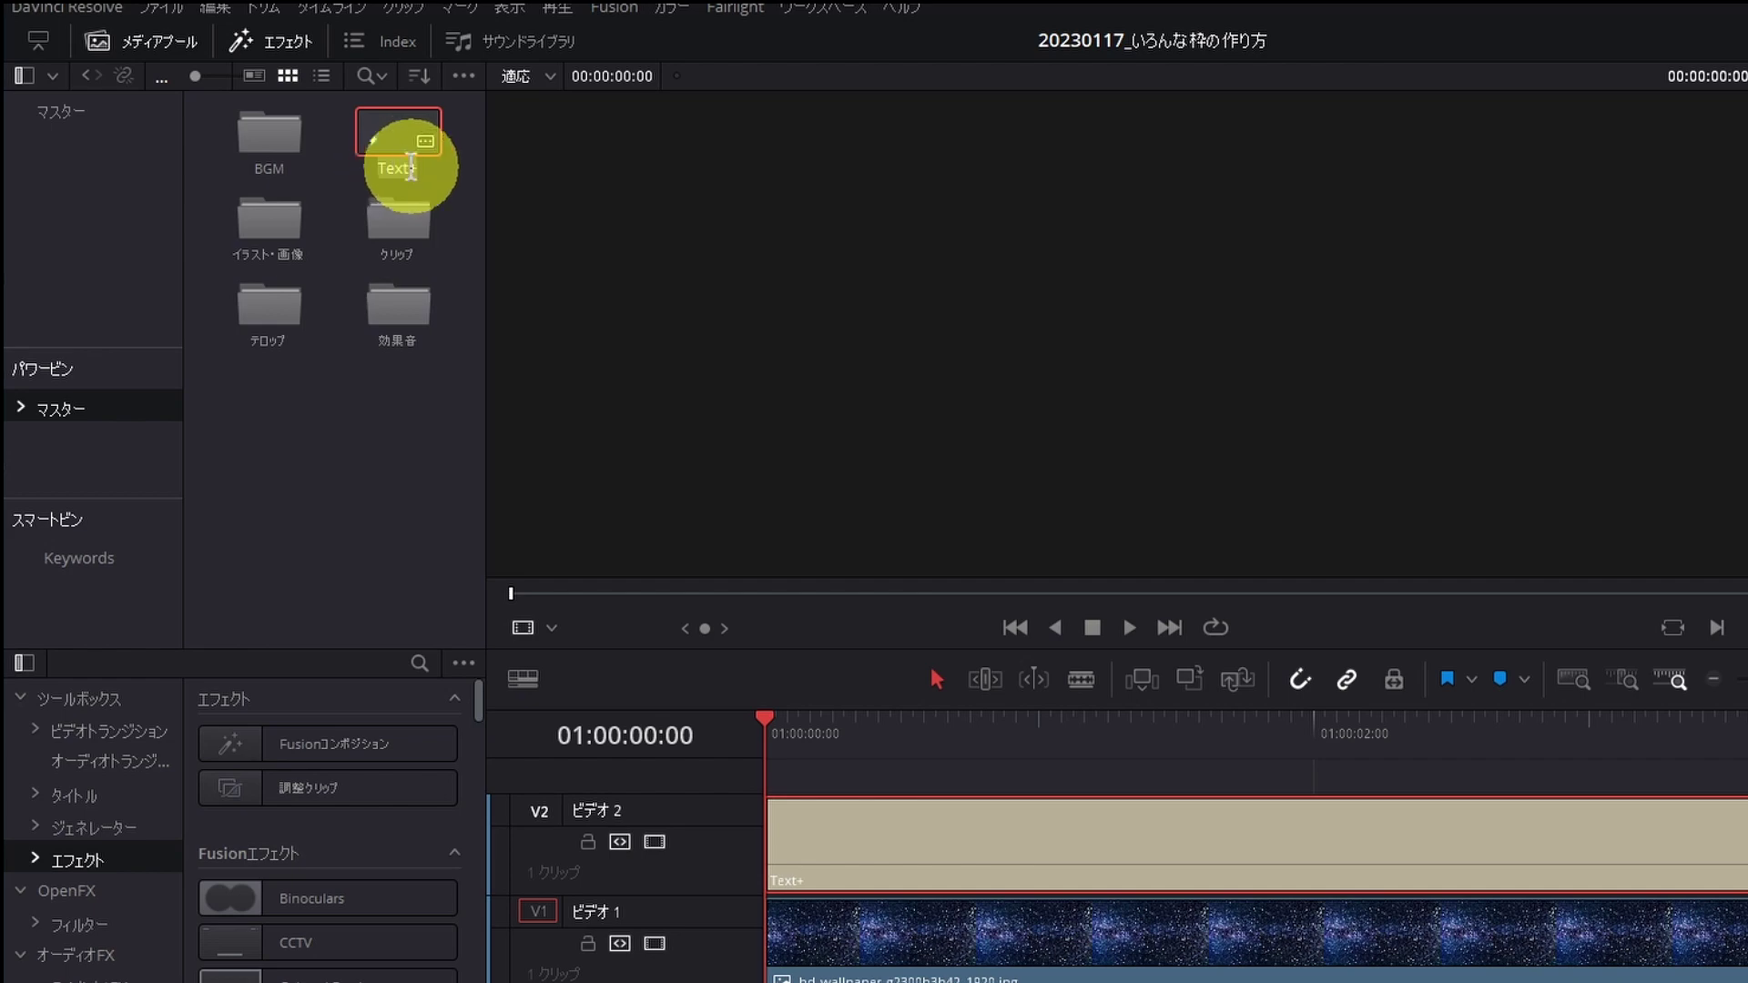
click(588, 478)
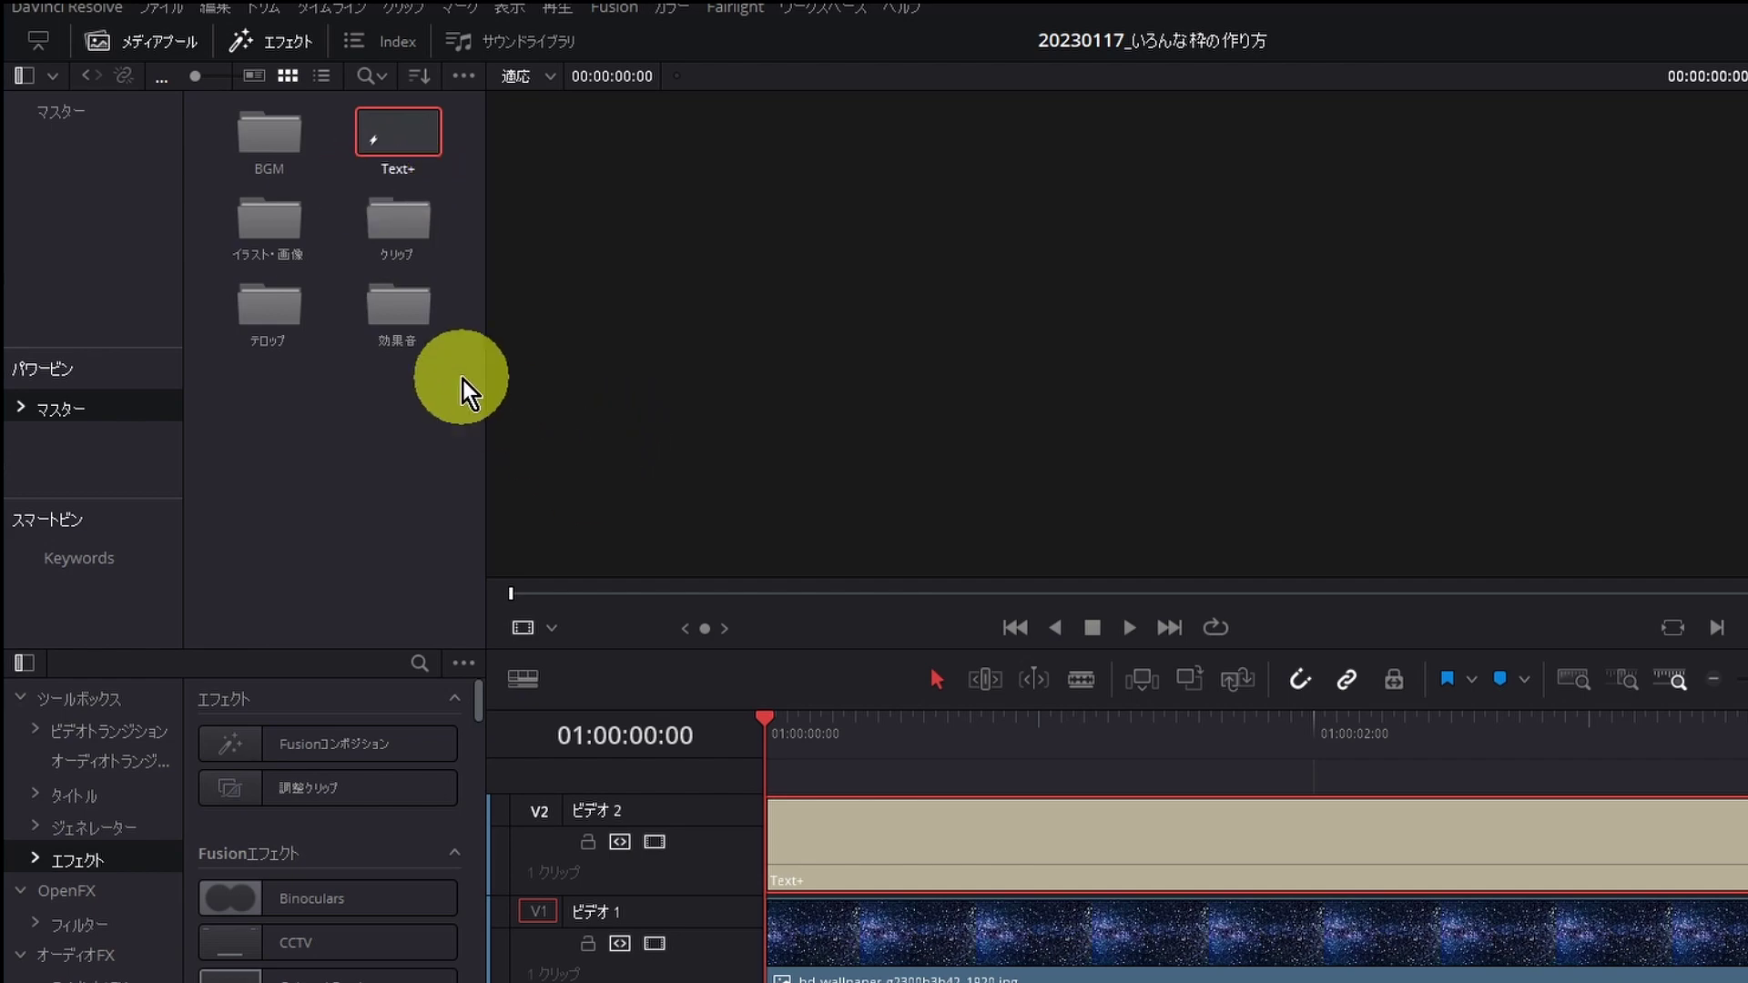
double_click(384, 158)
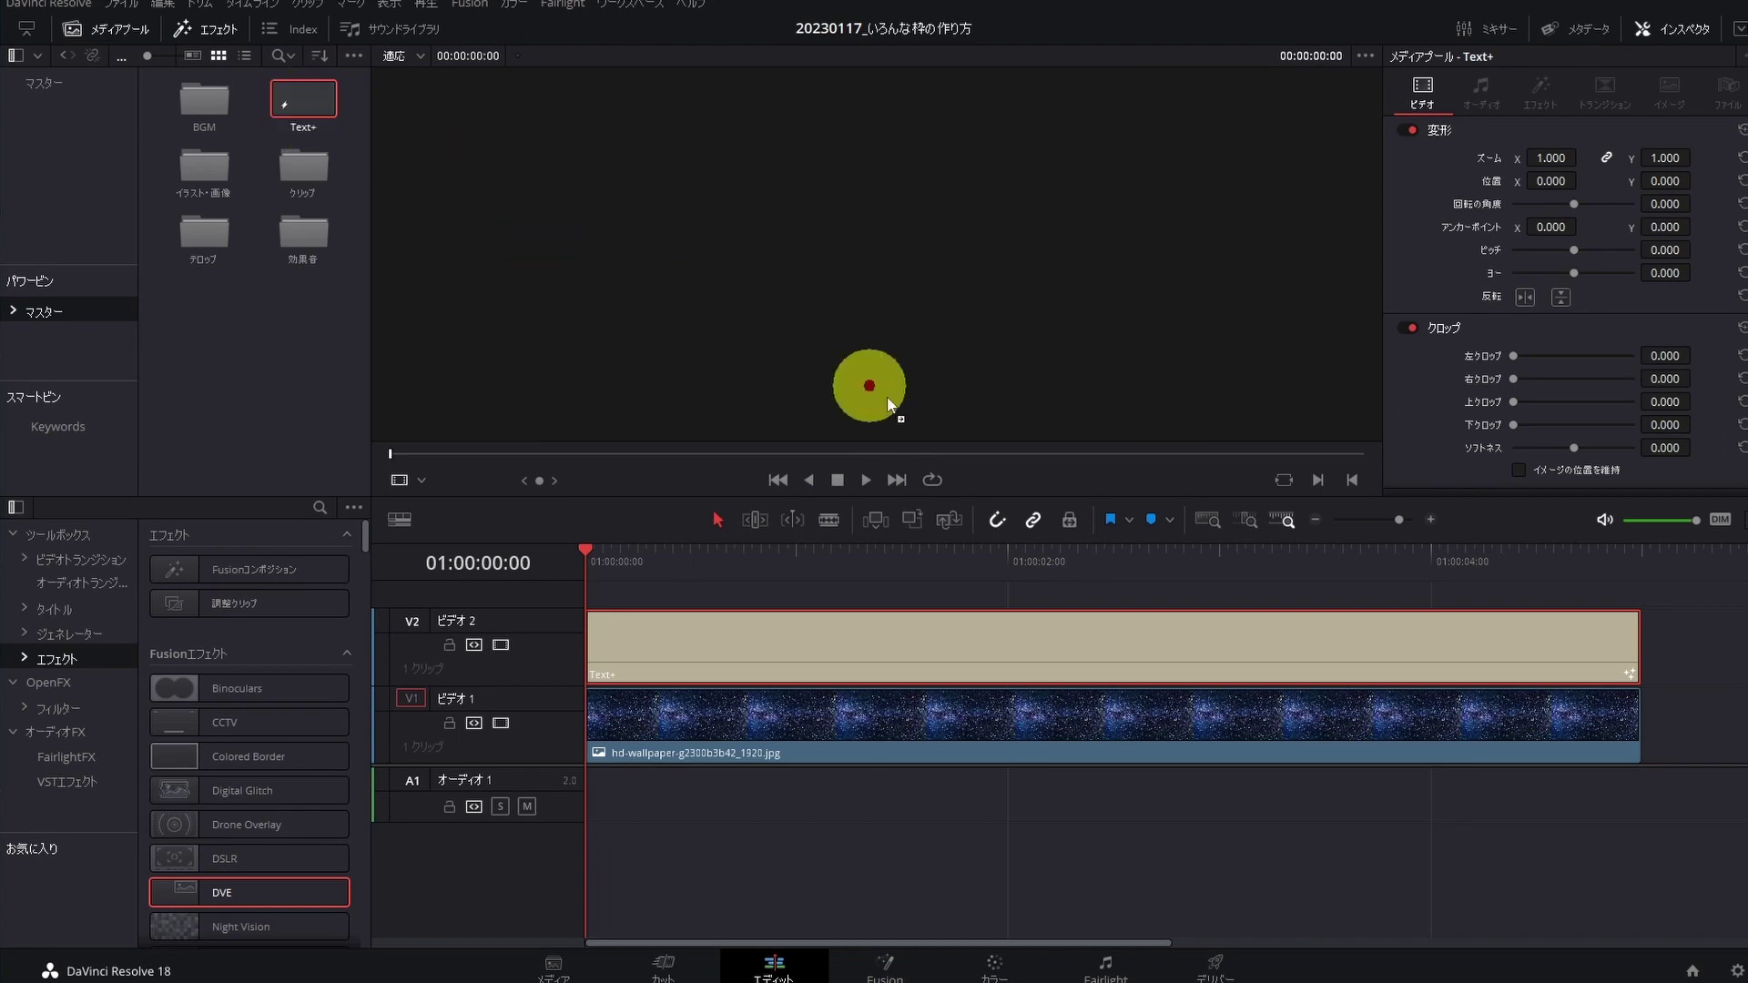
drag(298, 107, 1639, 667)
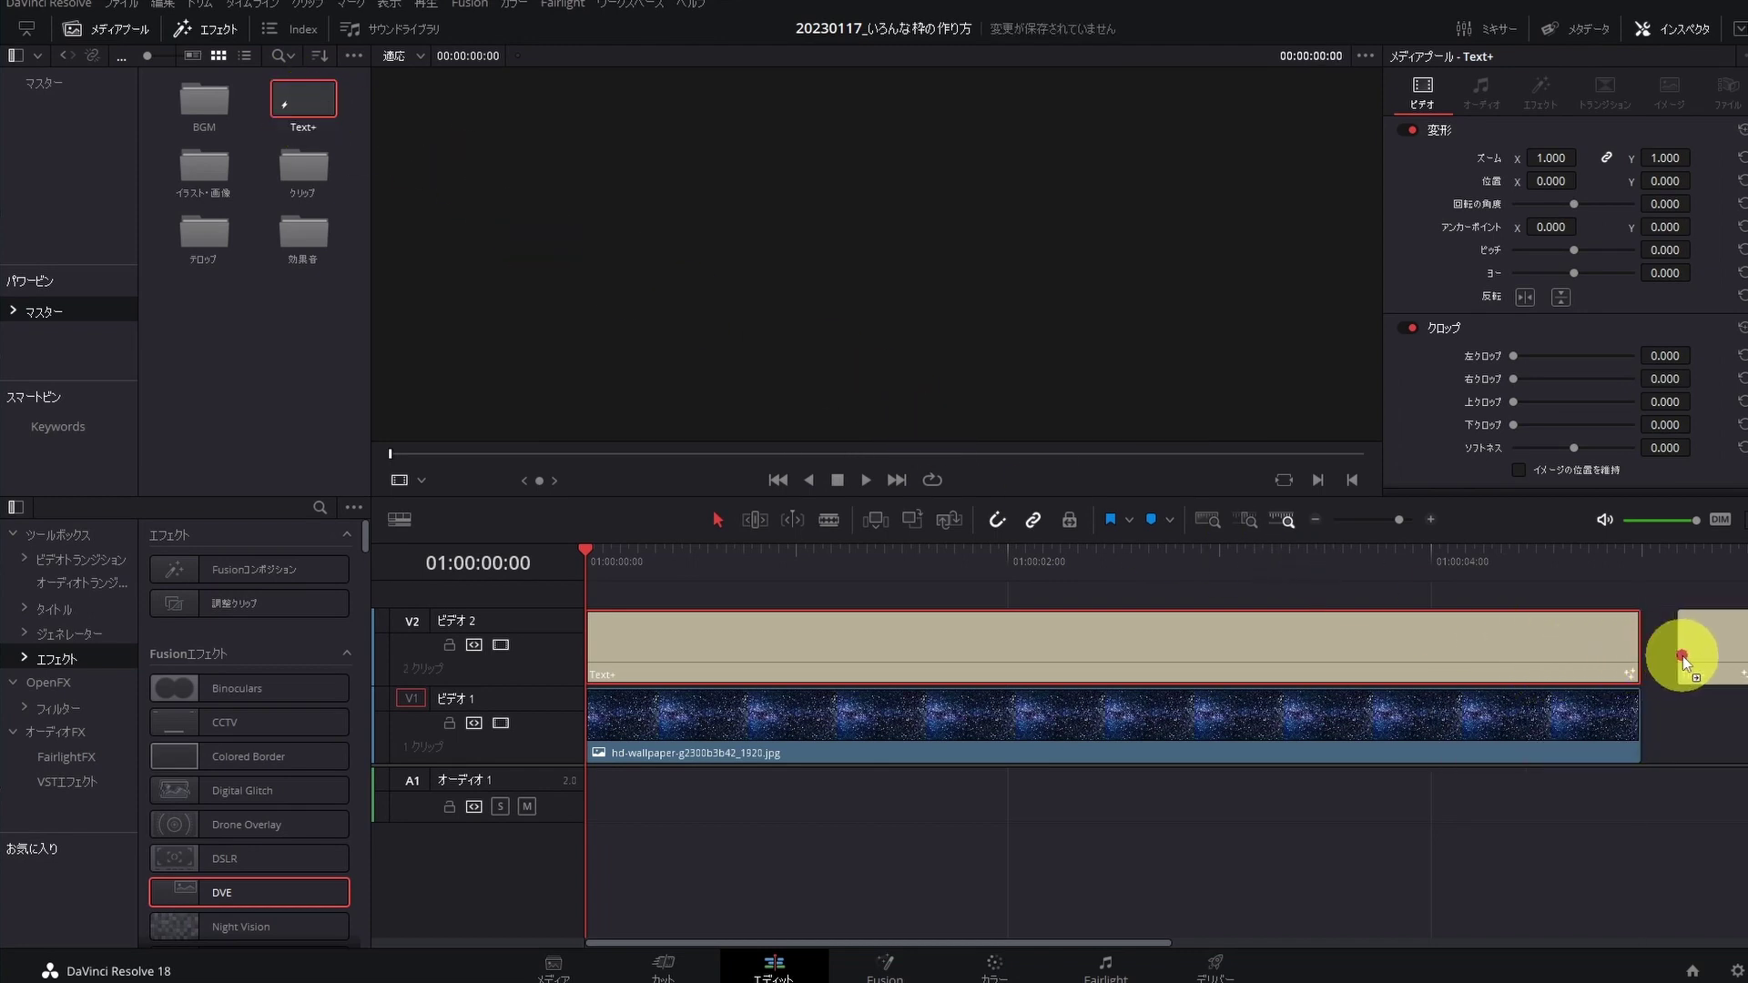
- Add the second ring title on V2 and extend the V1 starry background 4 seconds beneath it
key(shift+z)
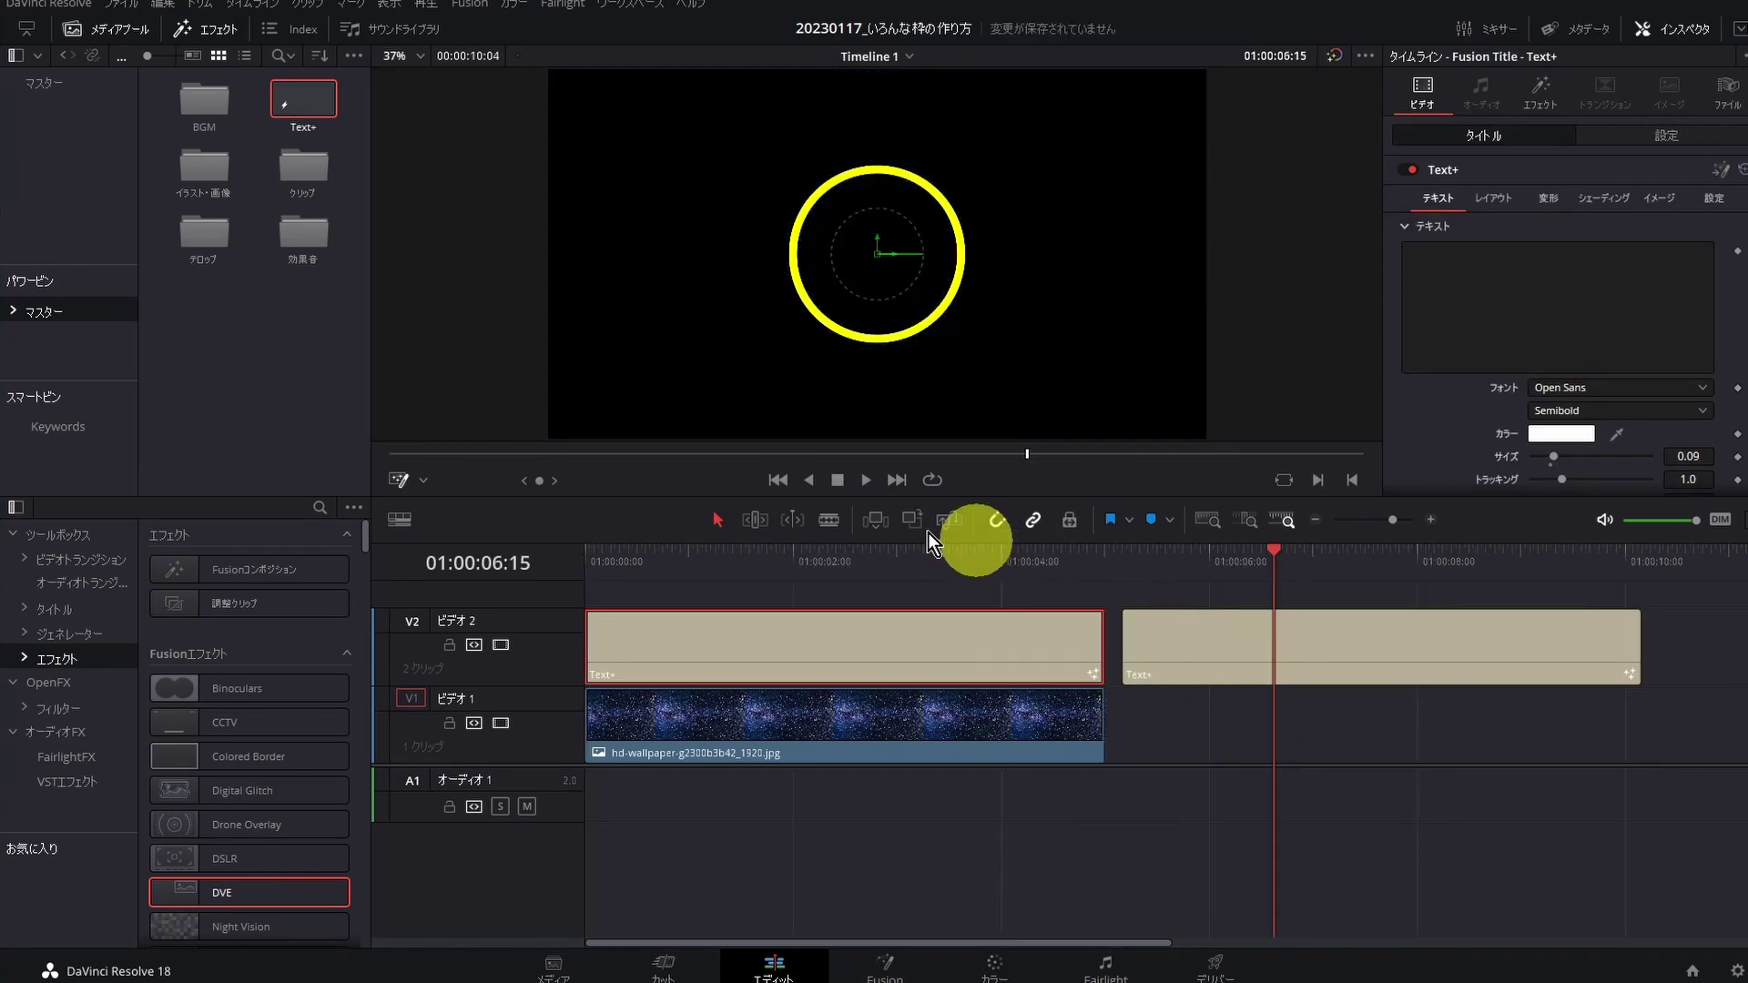
click(893, 552)
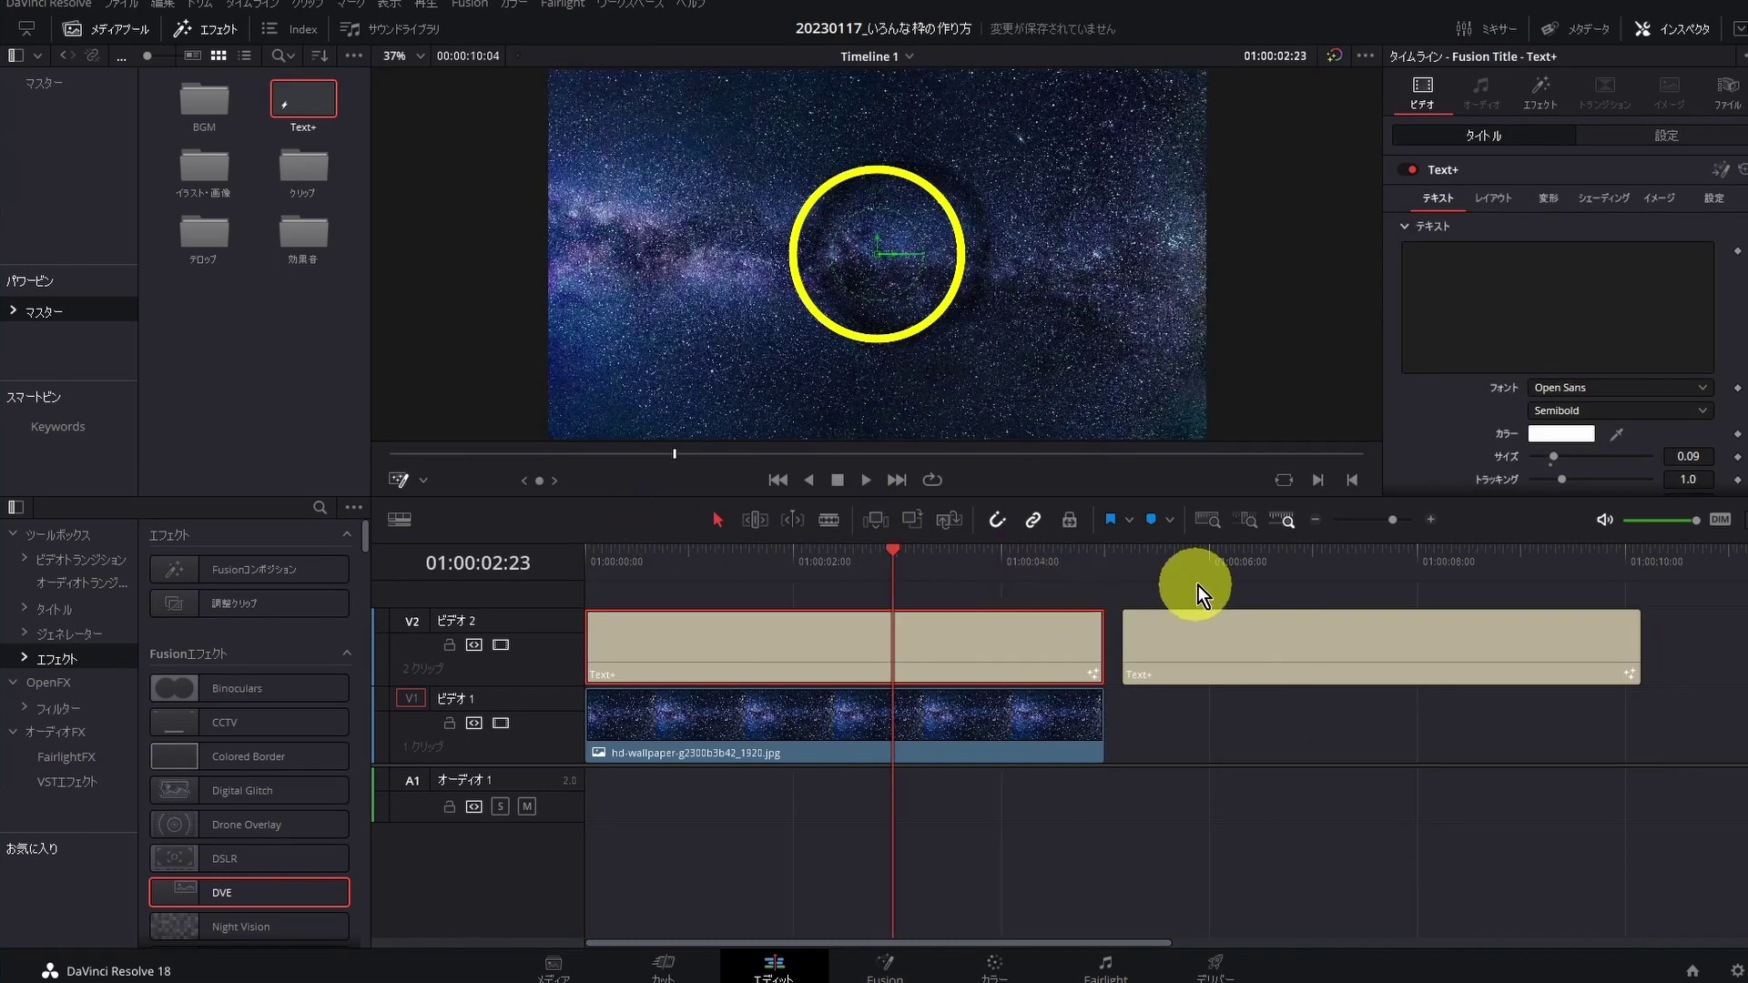
click(1250, 565)
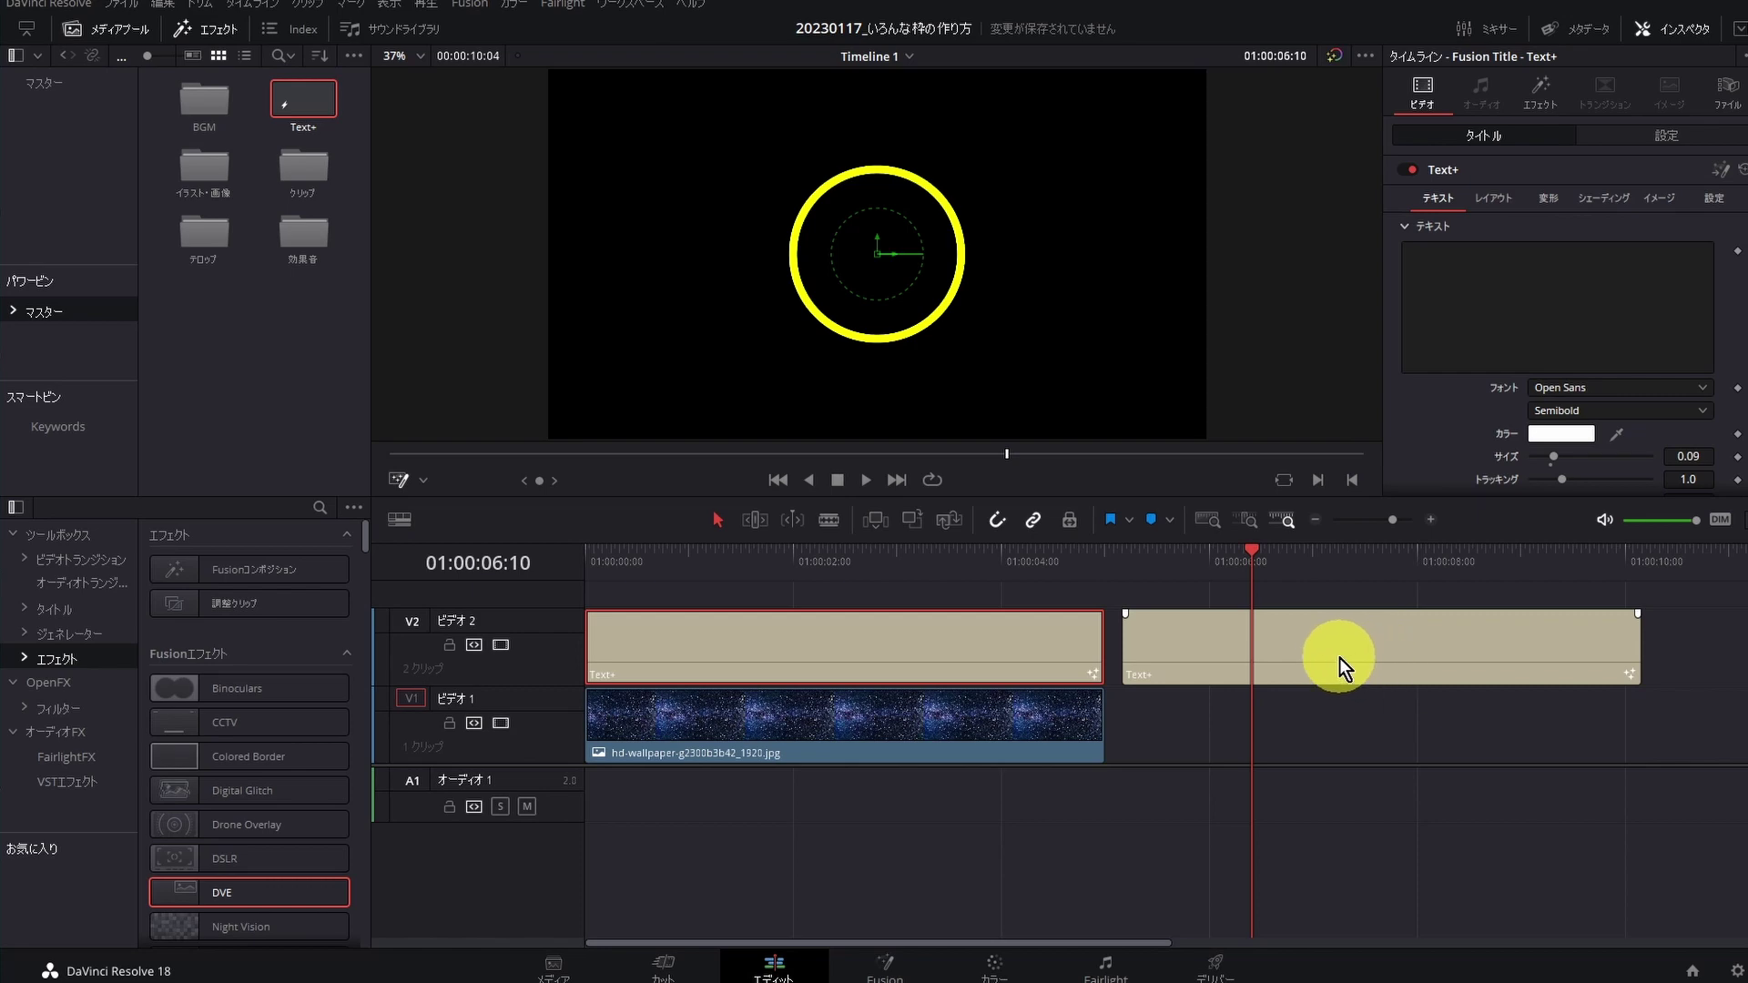
drag(1103, 724, 1639, 728)
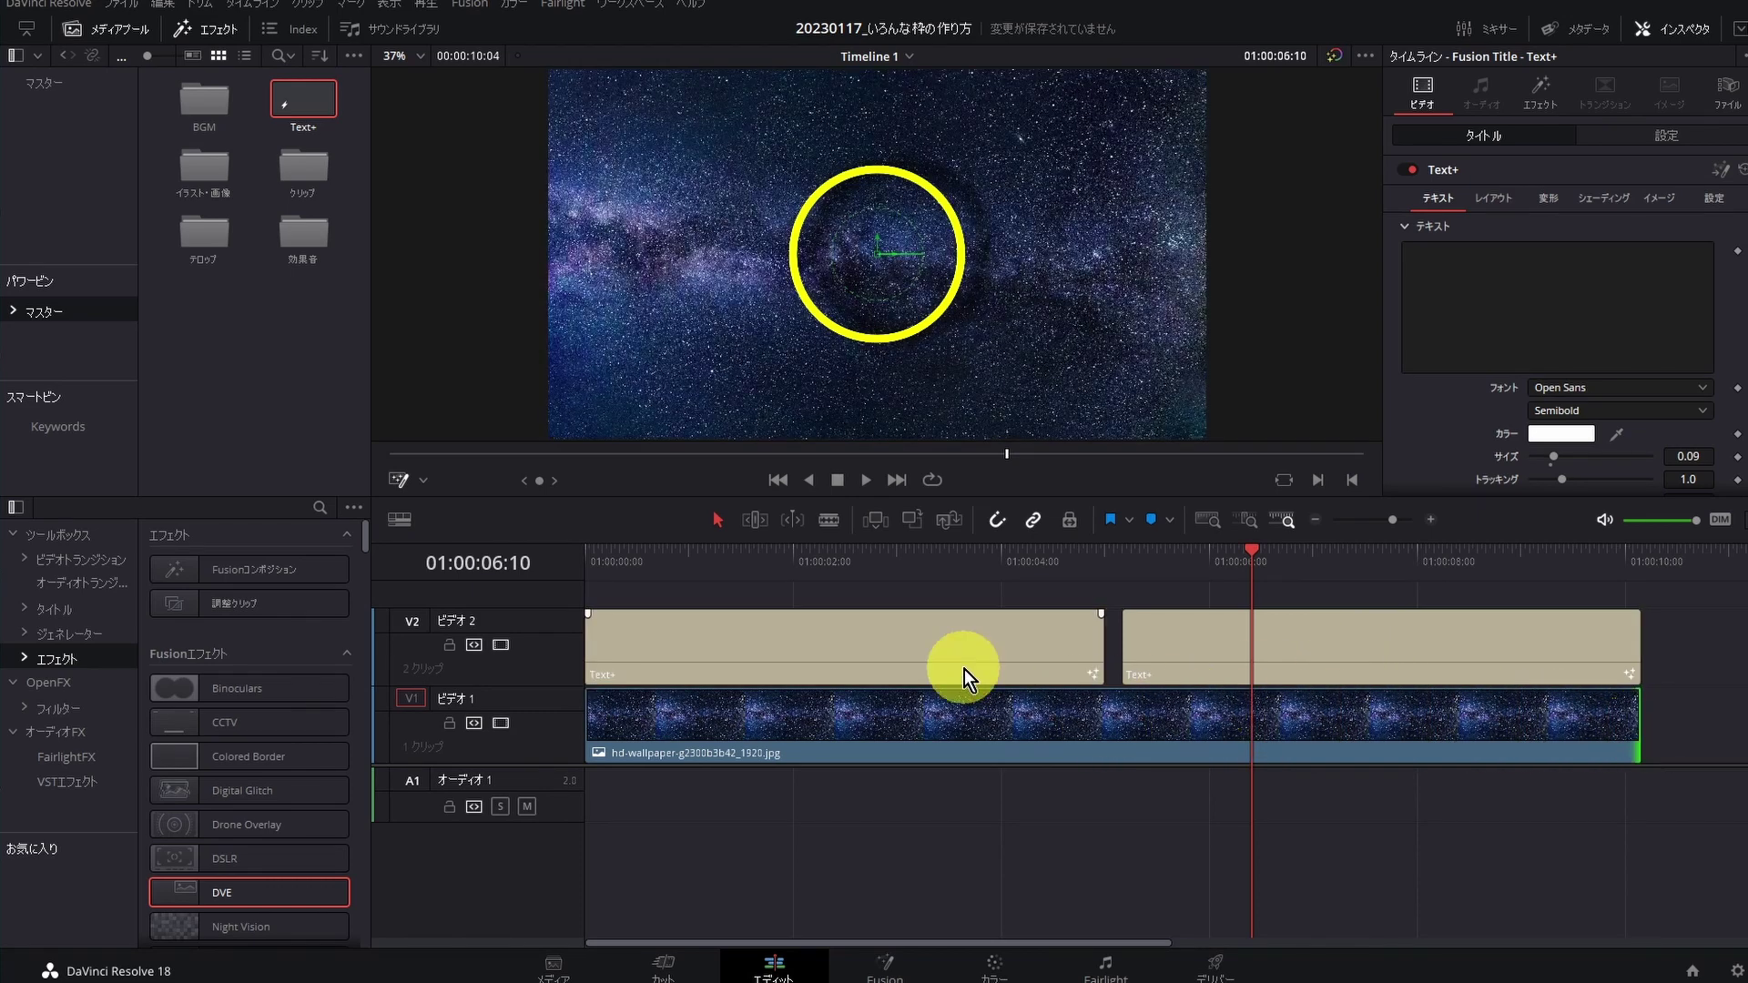
click(1391, 641)
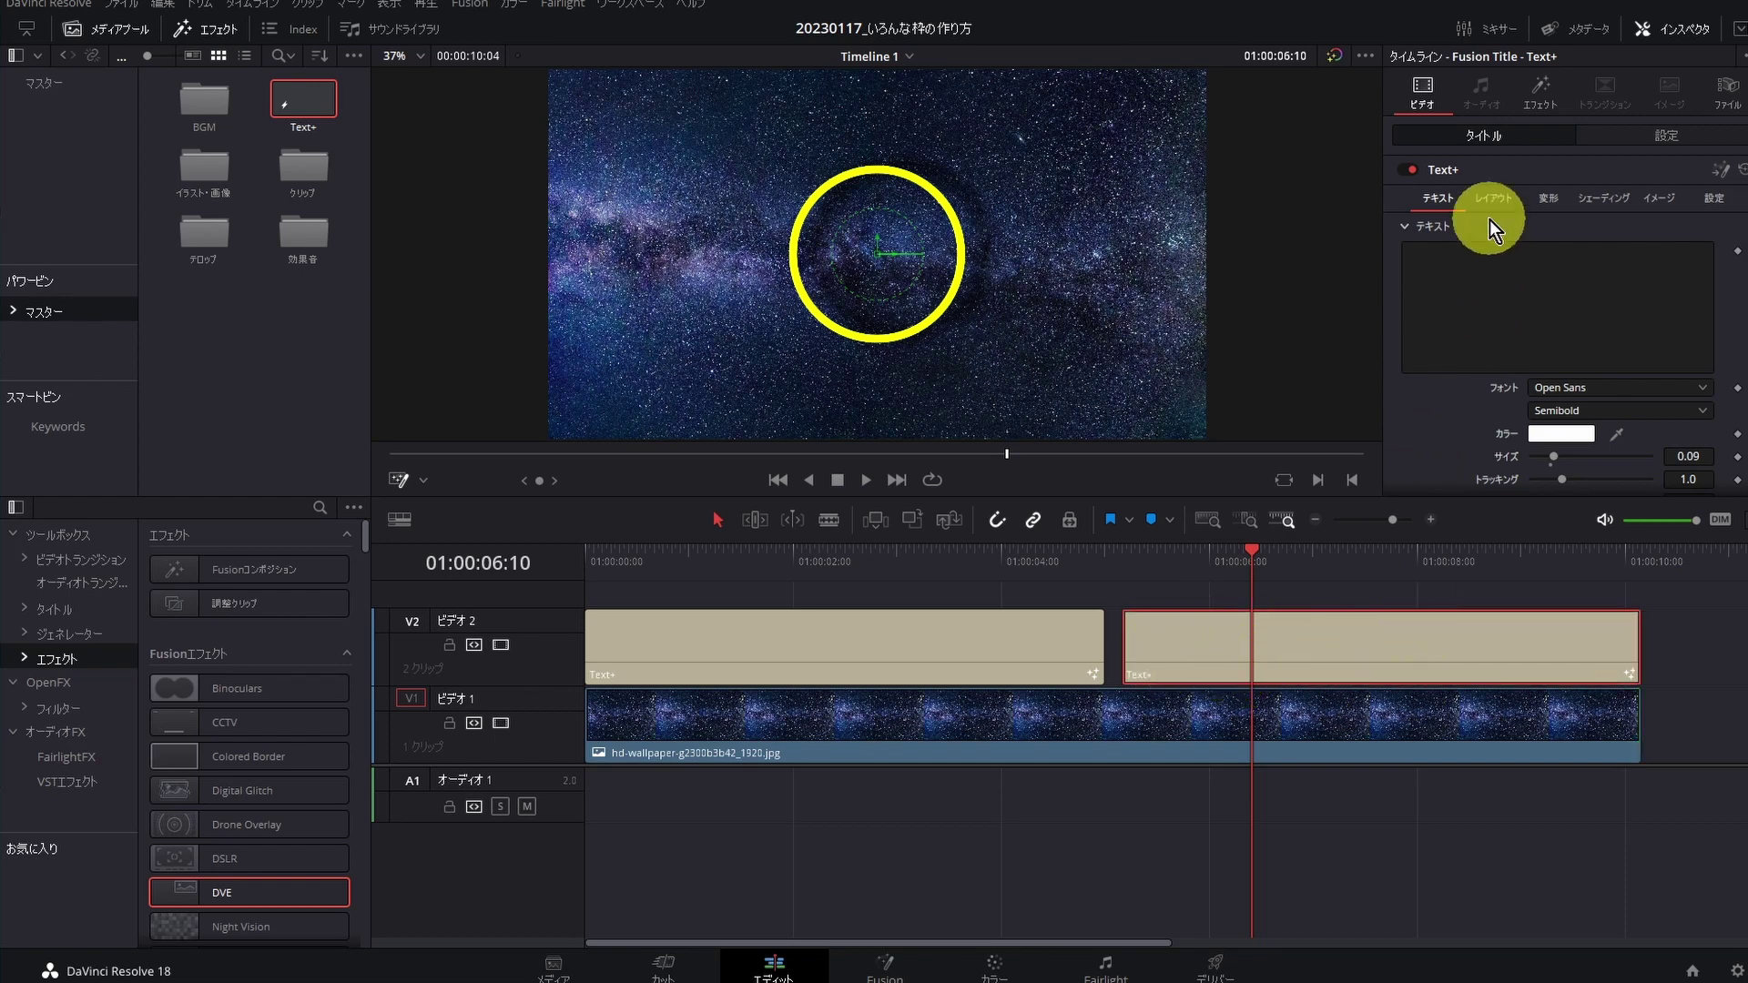
- Open the second title's Inspector Effects settings and scroll through the DVE border controls
click(1522, 100)
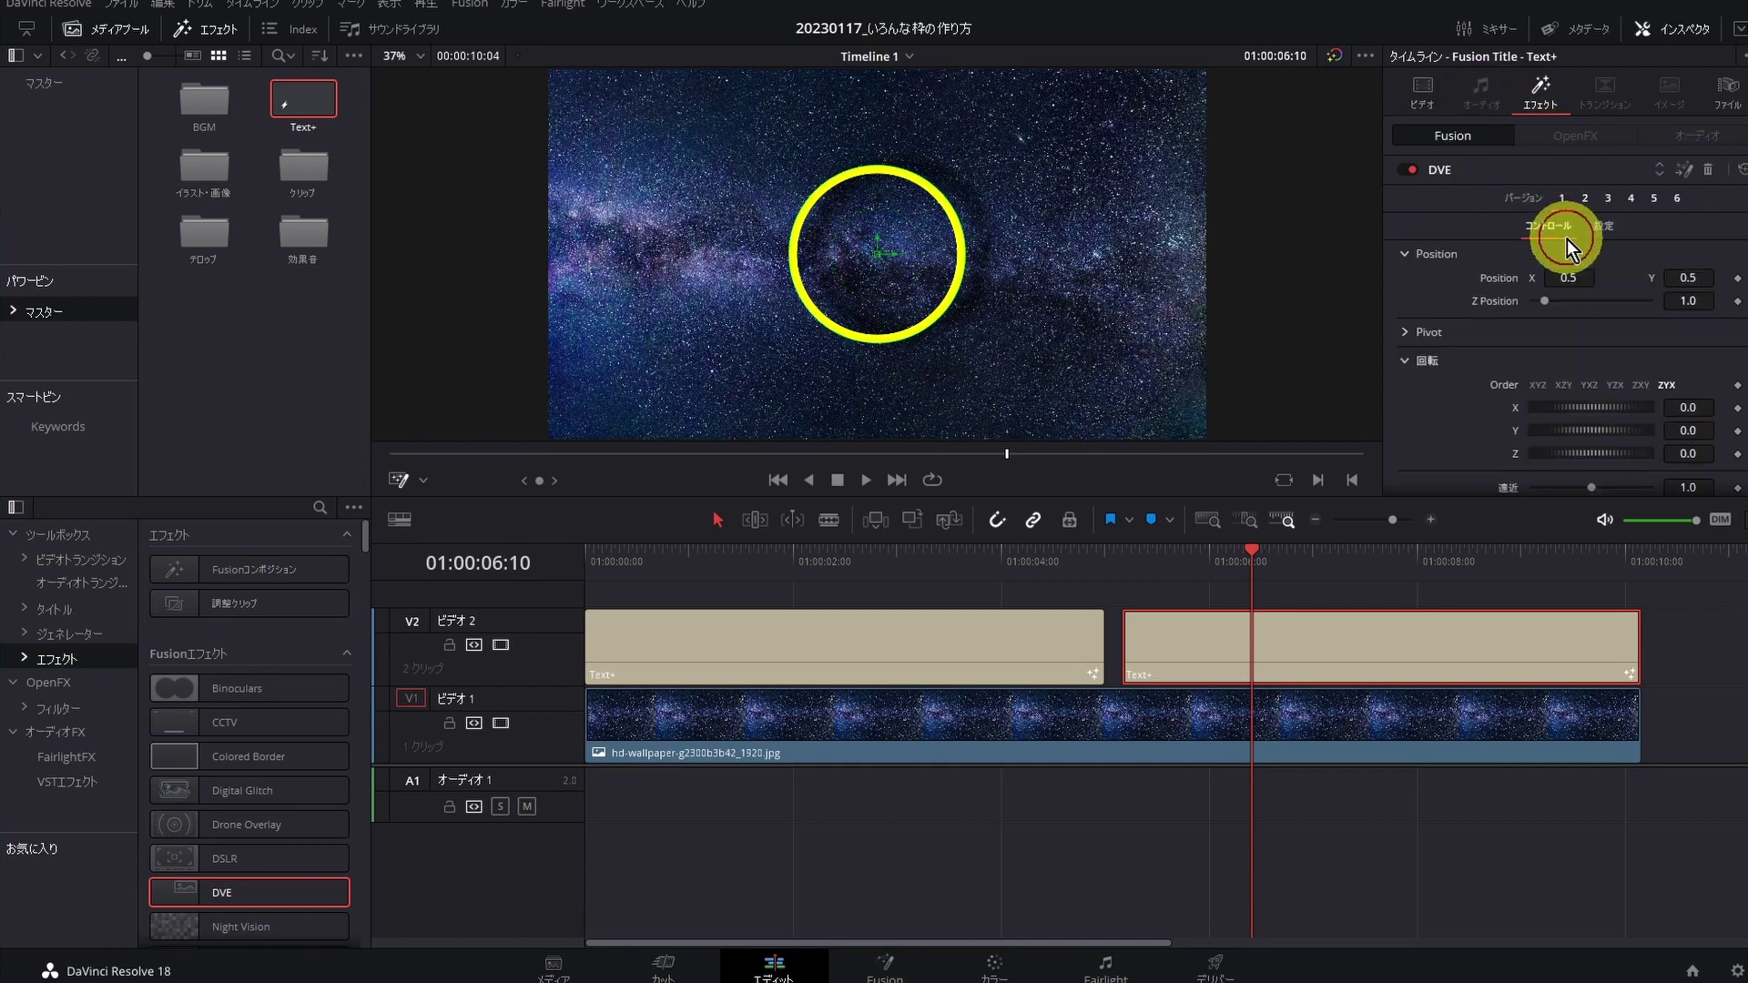
scroll(1468, 378, down, 3)
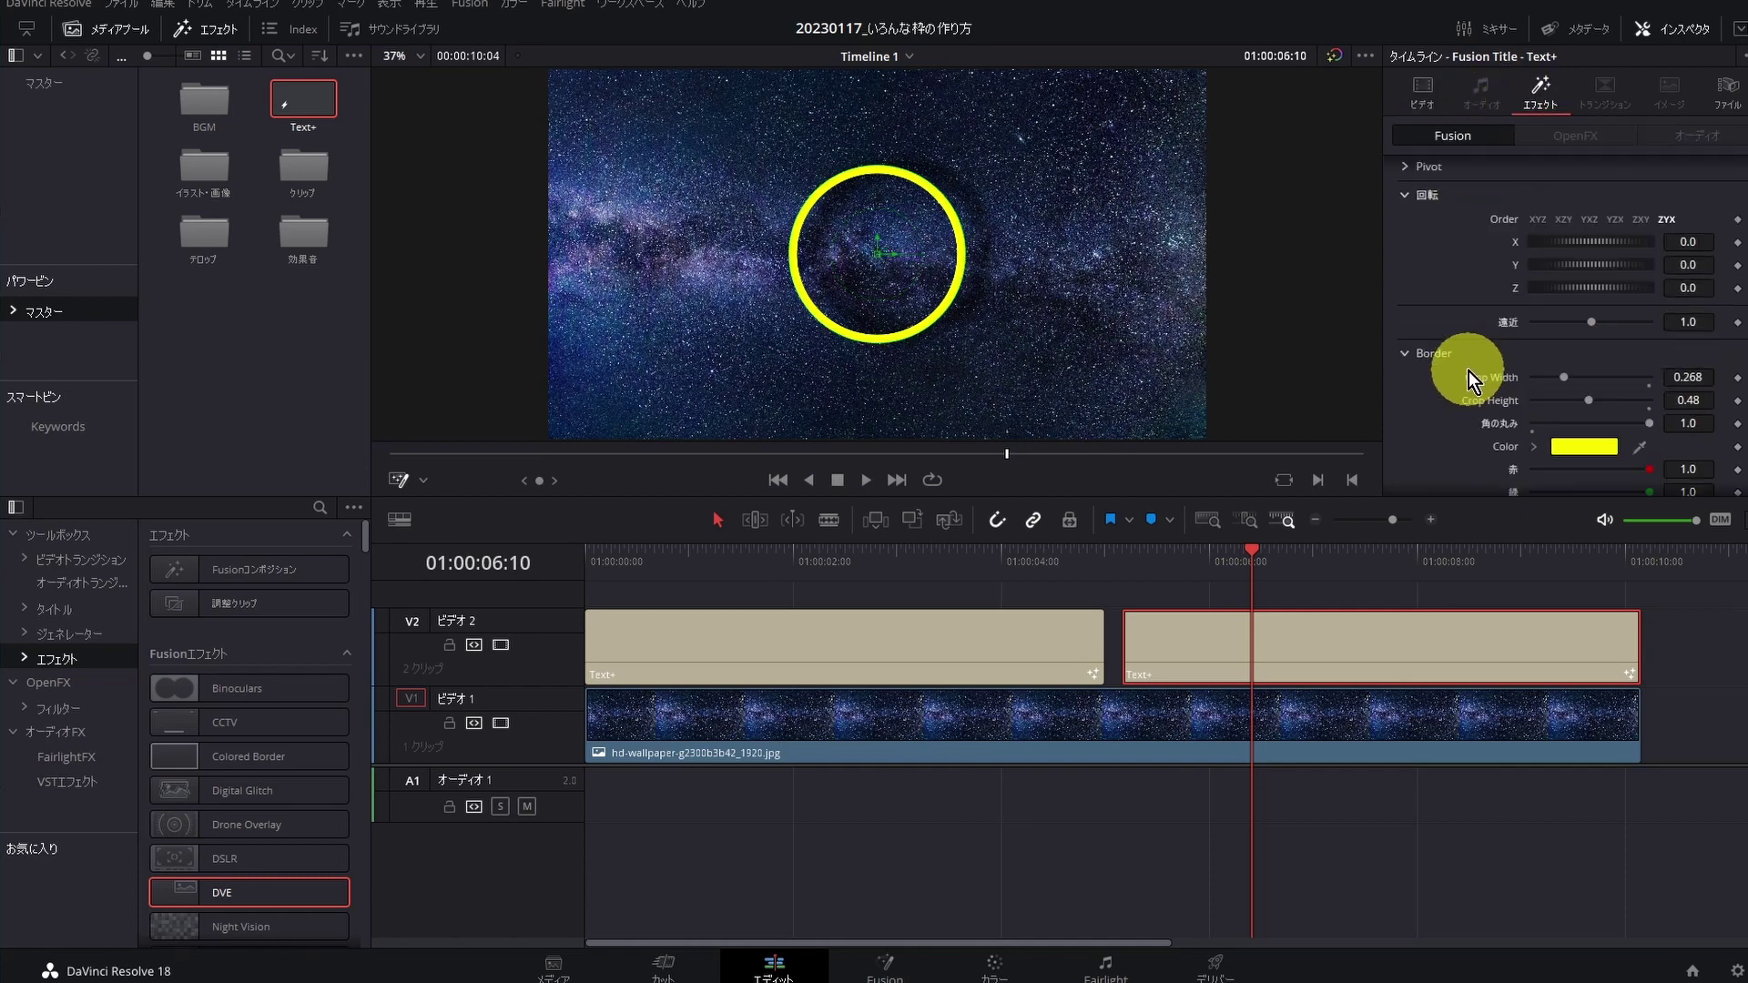
scroll(1468, 369, down, 4)
scroll(1468, 369, down, 2)
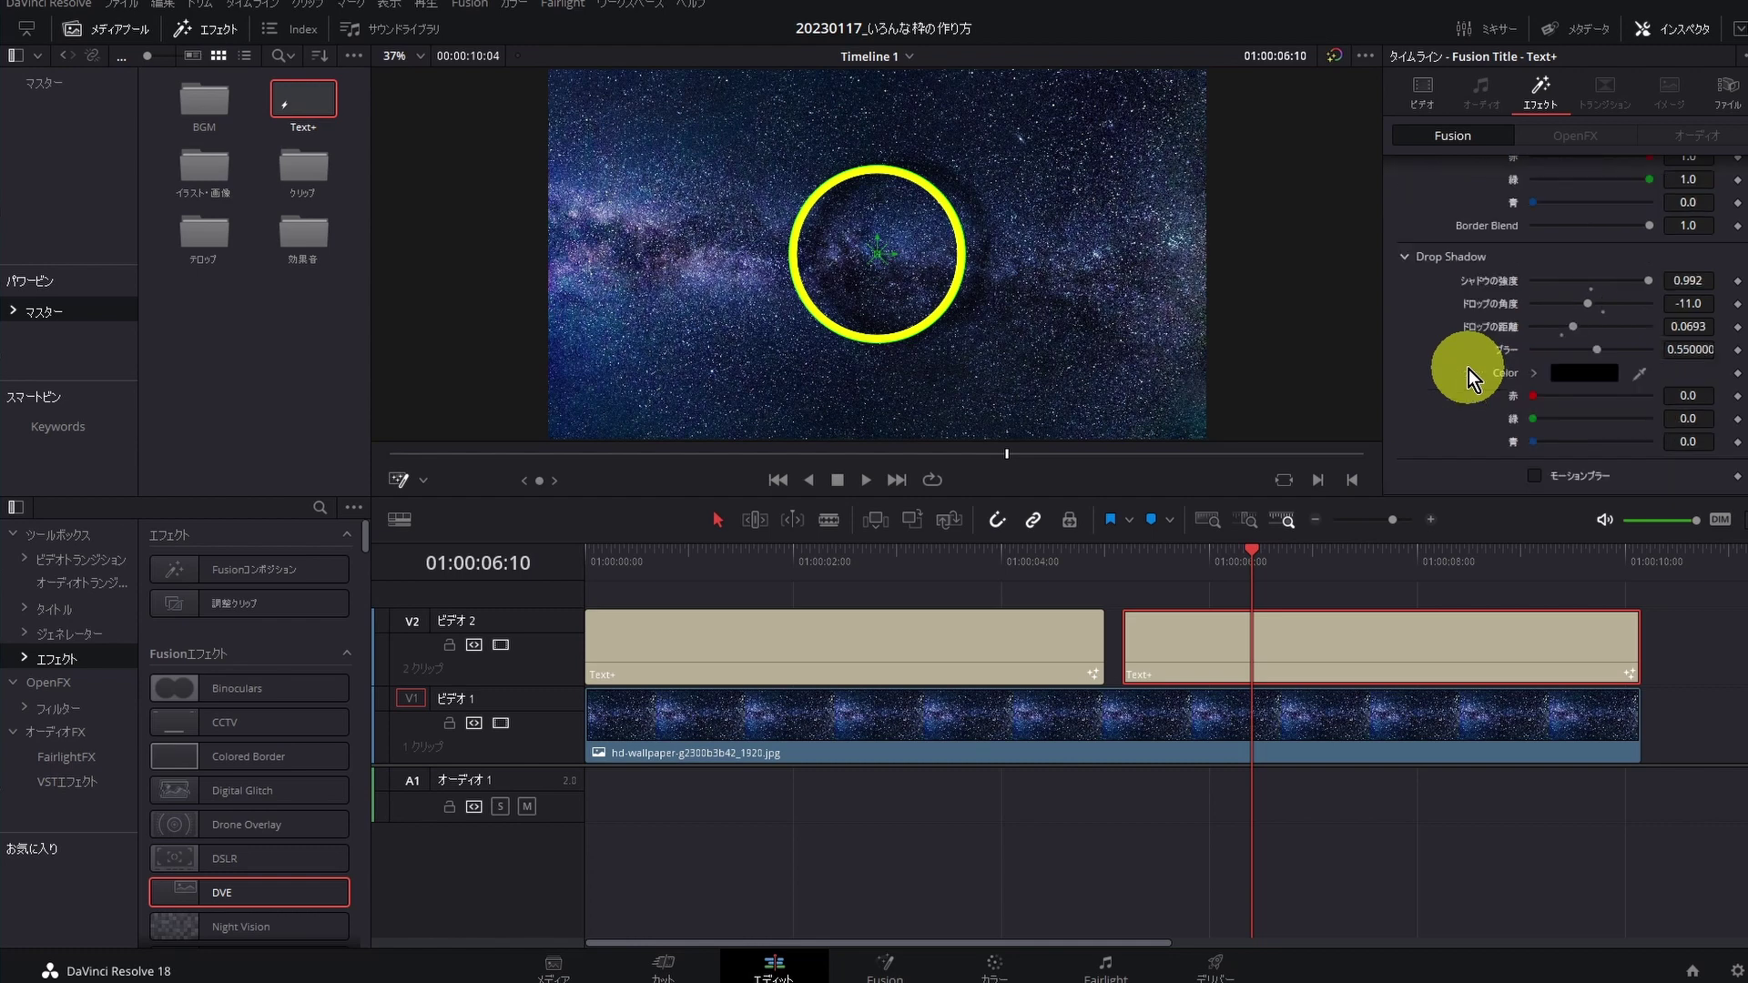
scroll(1467, 369, up, 4)
scroll(1467, 368, up, 5)
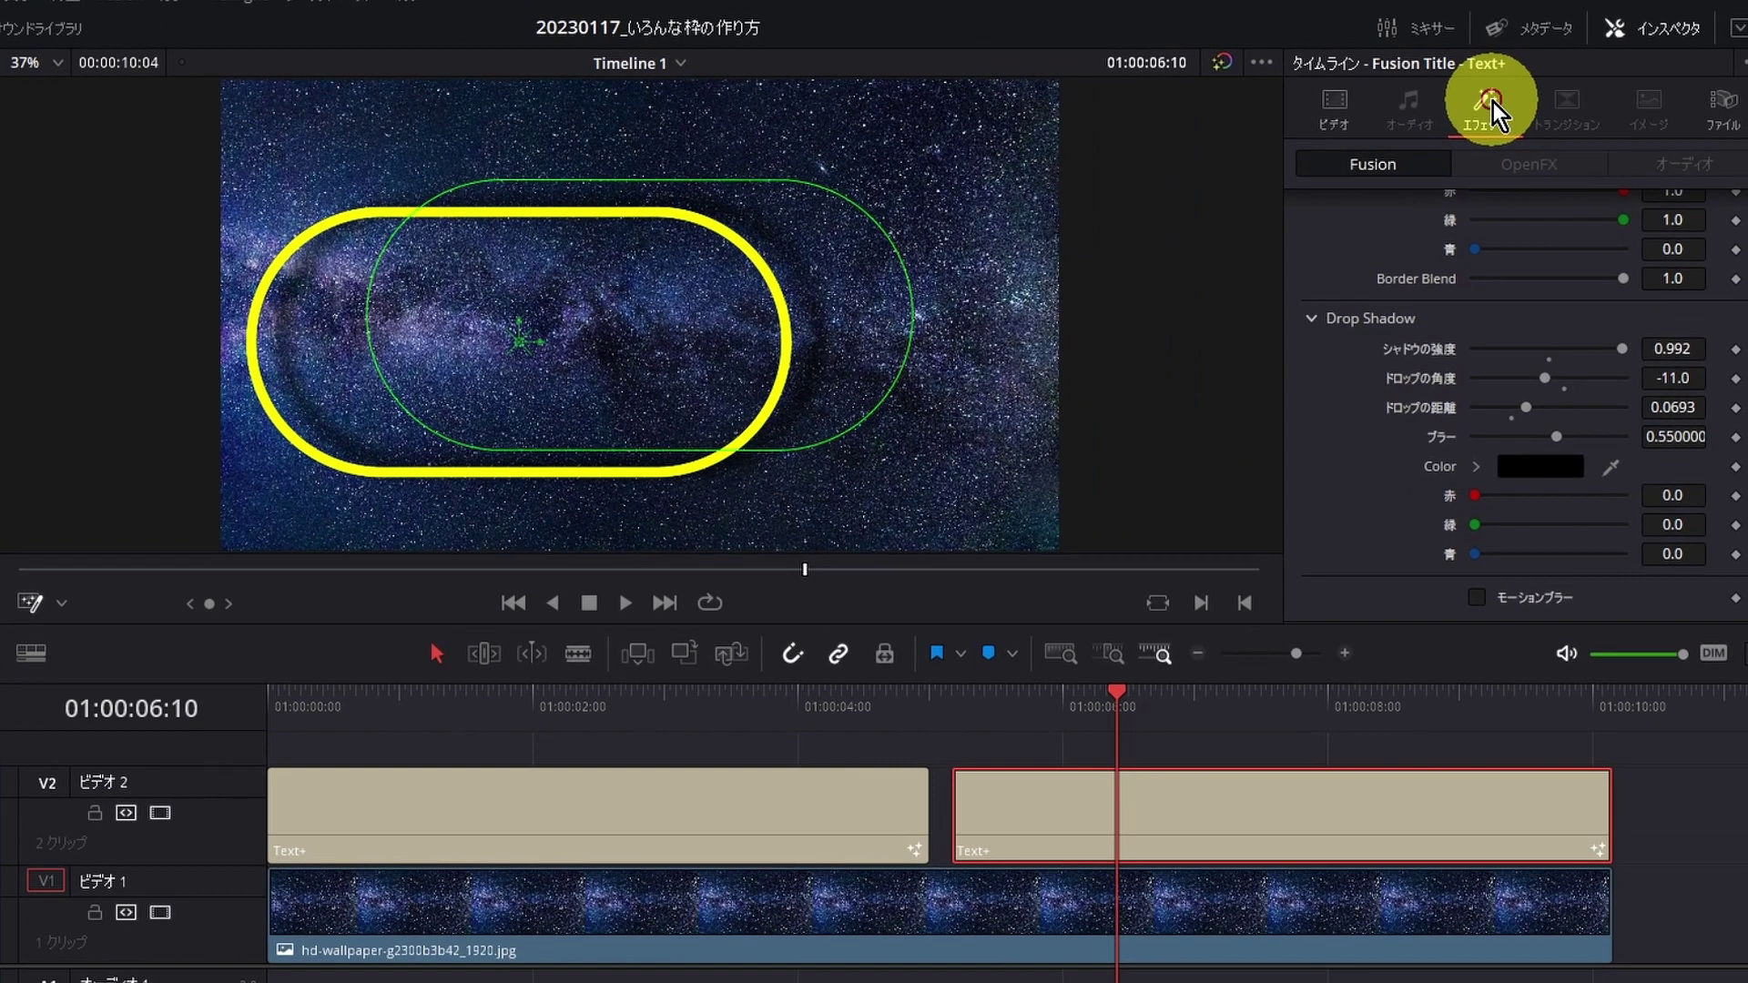
- Shrink the frame with DVE Z Position and the viewer outline, then undo back to centred X 0.5, Y 0.5
scroll(1389, 237, up, 10)
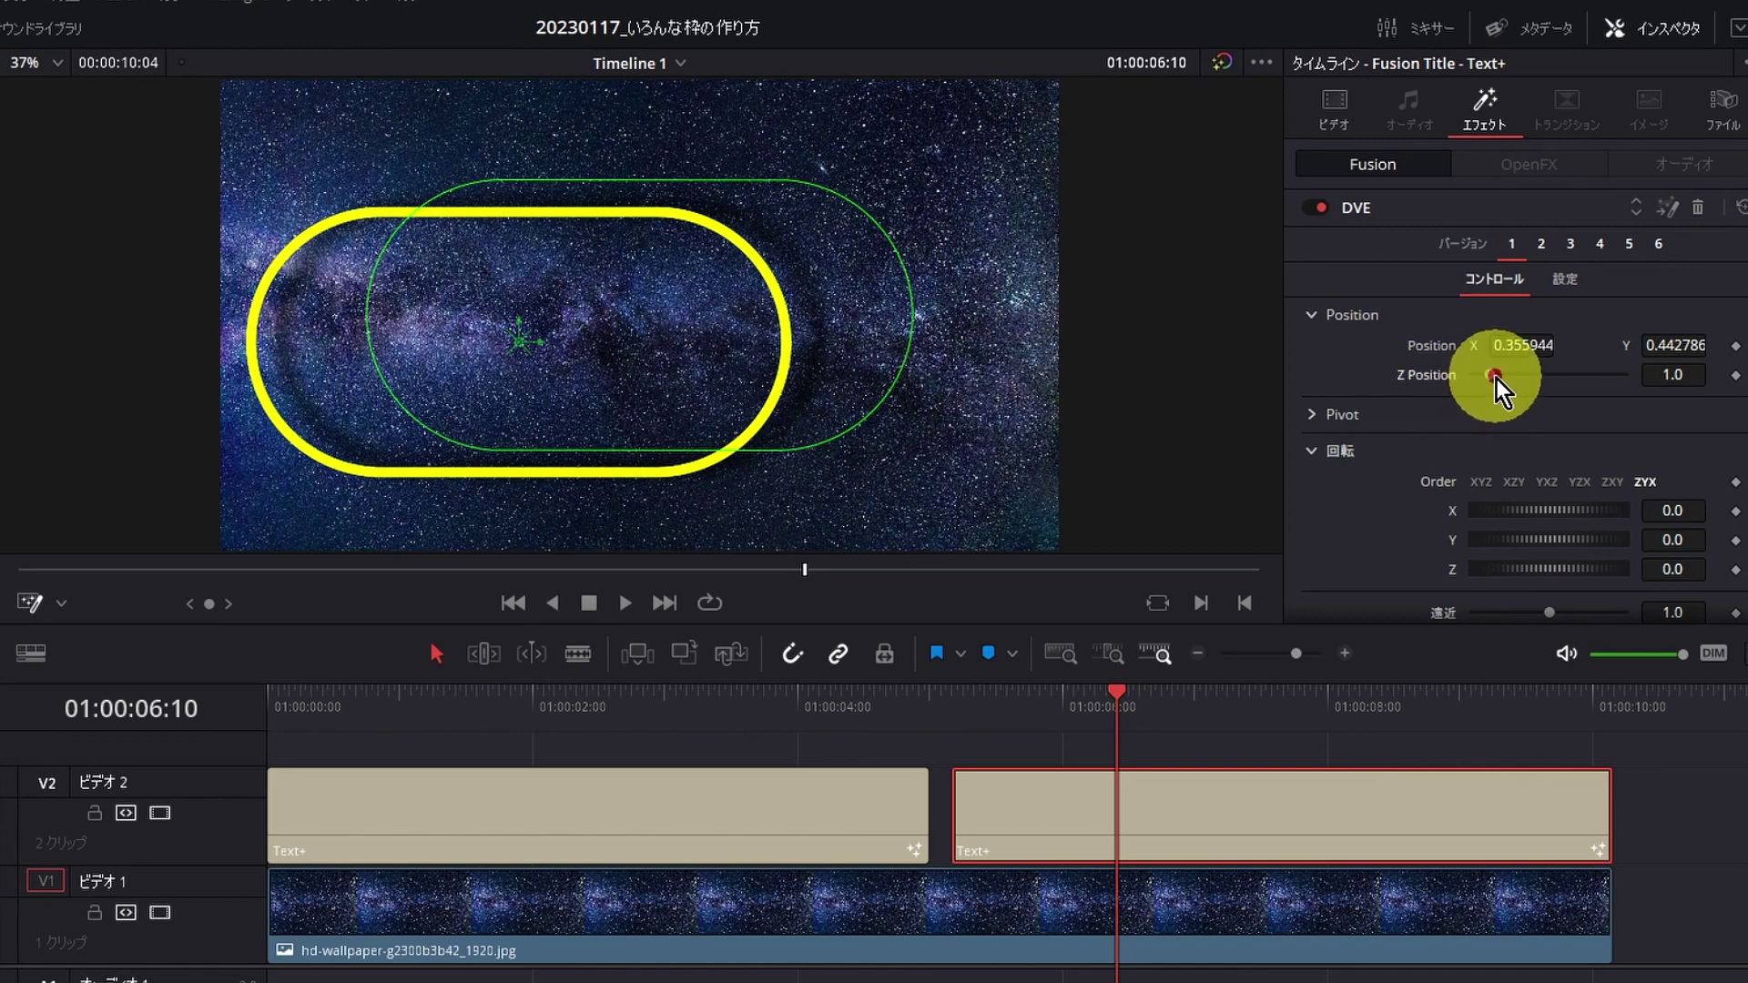
drag(1495, 379, 1511, 380)
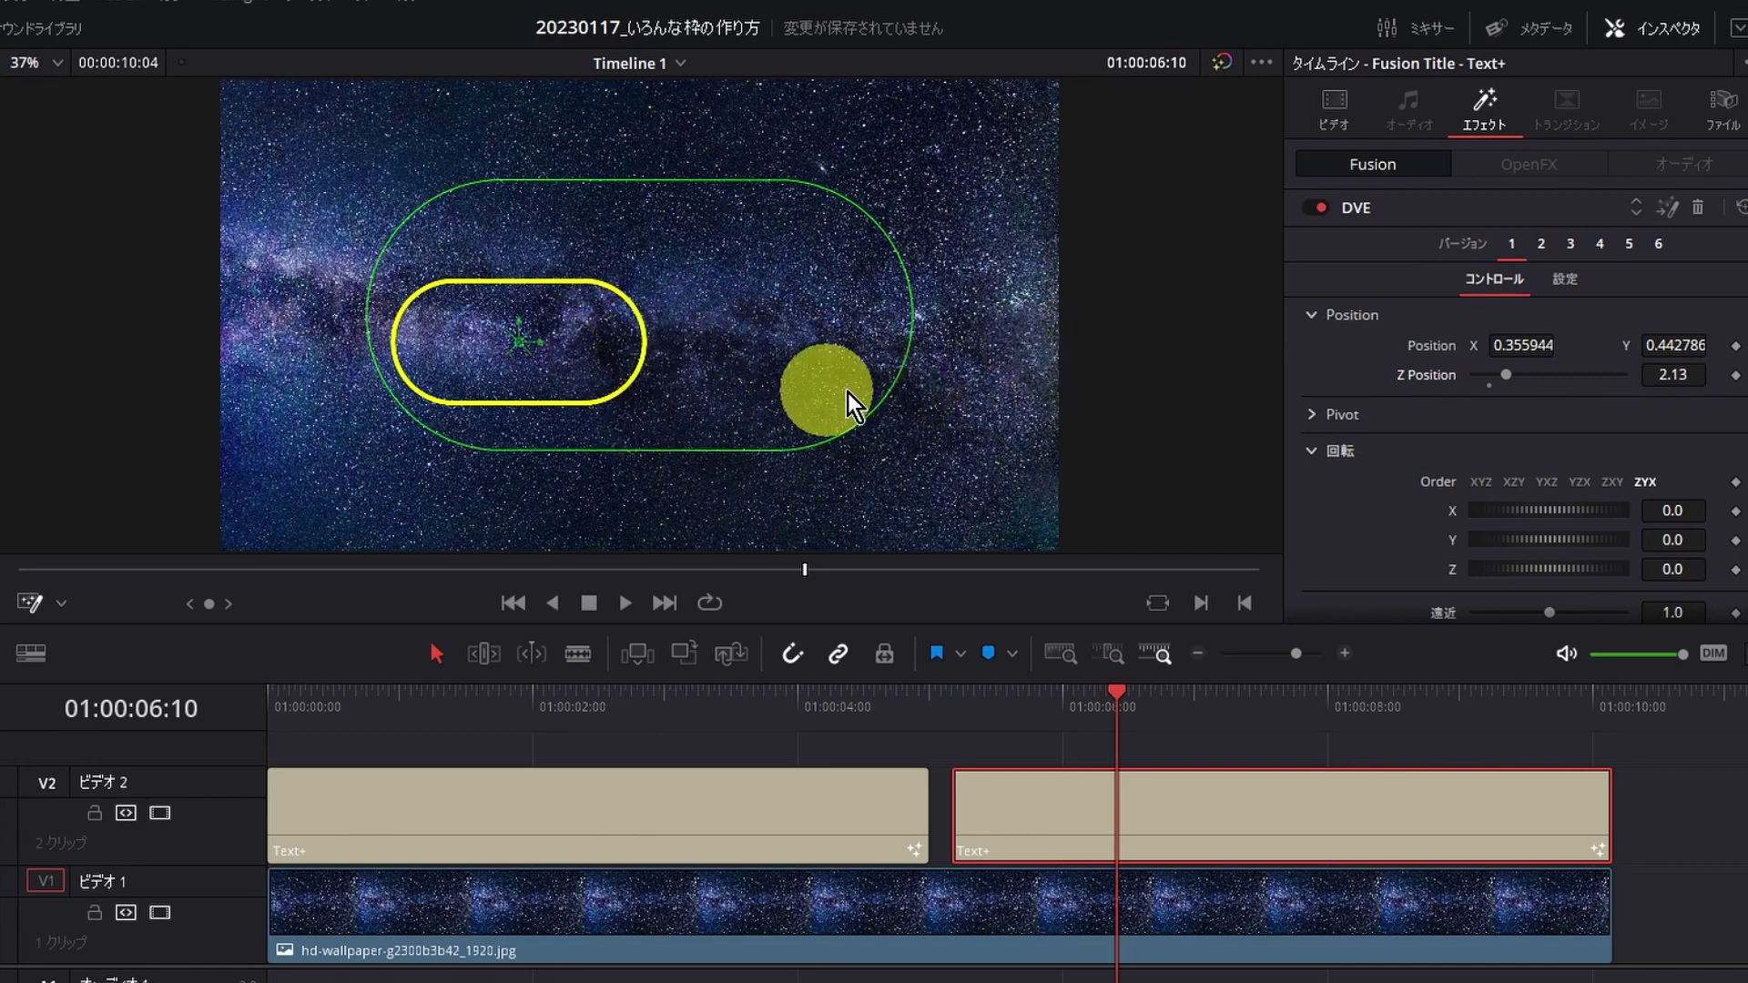
mouse_move(895, 399)
mouse_down()
mouse_move(854, 379)
mouse_move(965, 430)
mouse_up()
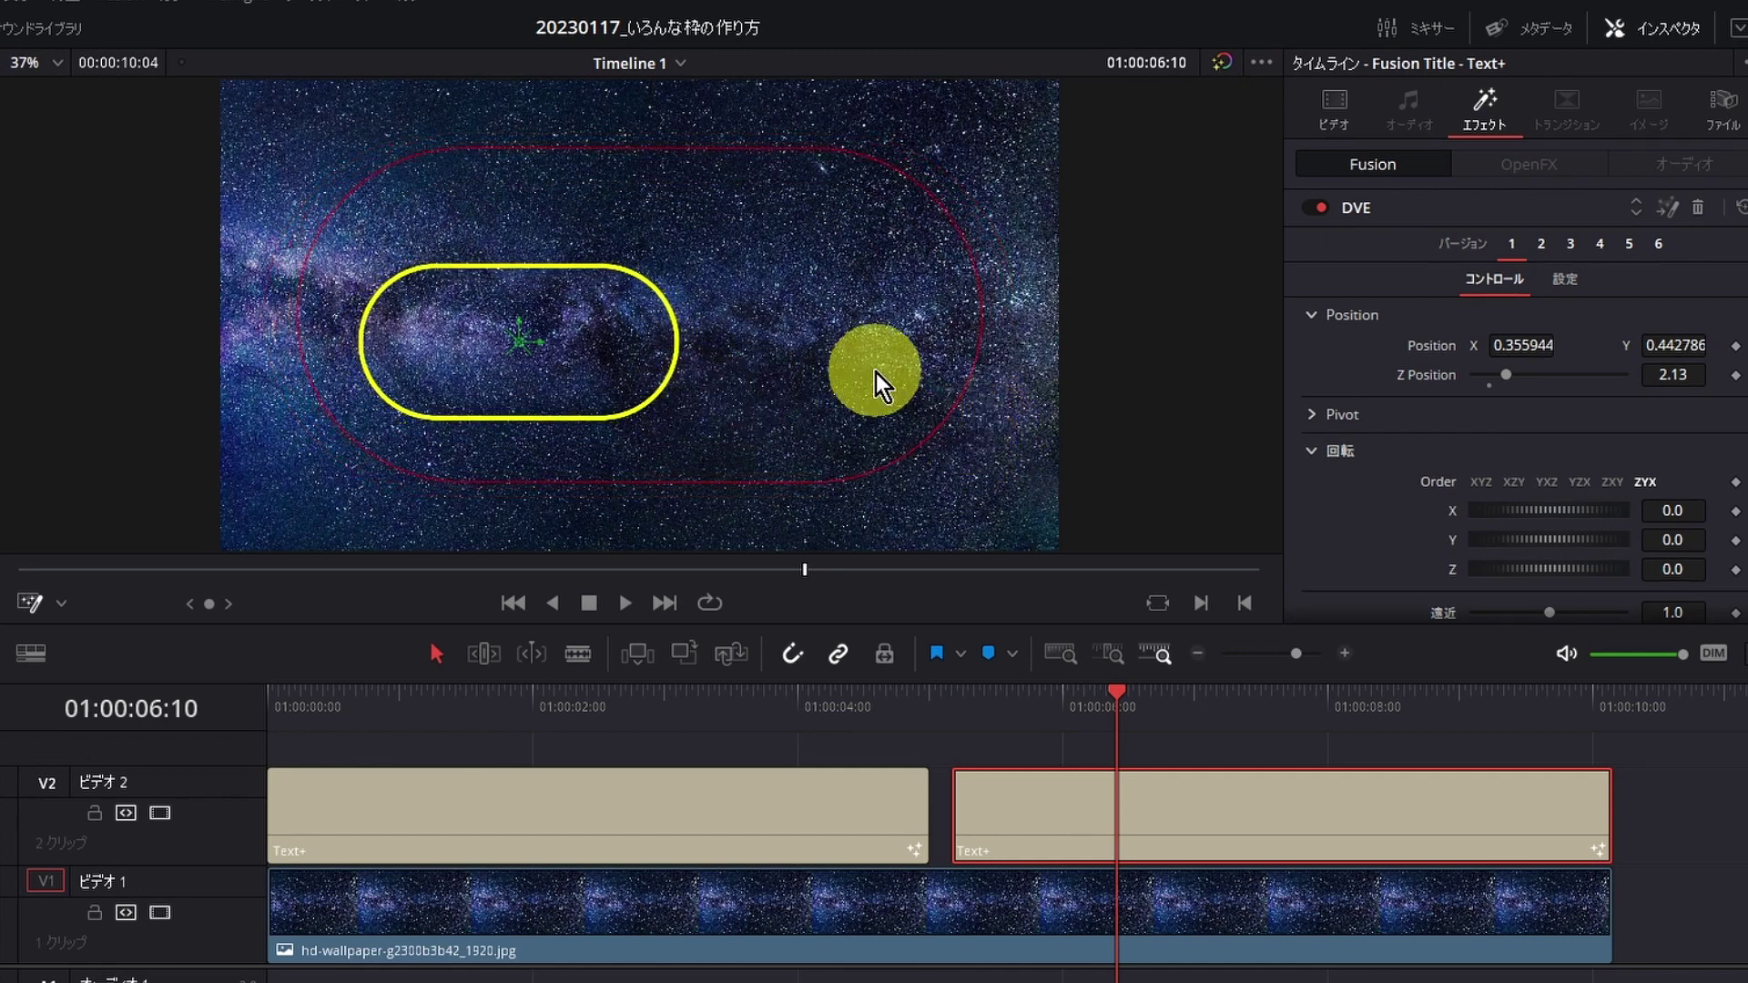
key(ctrl+z)
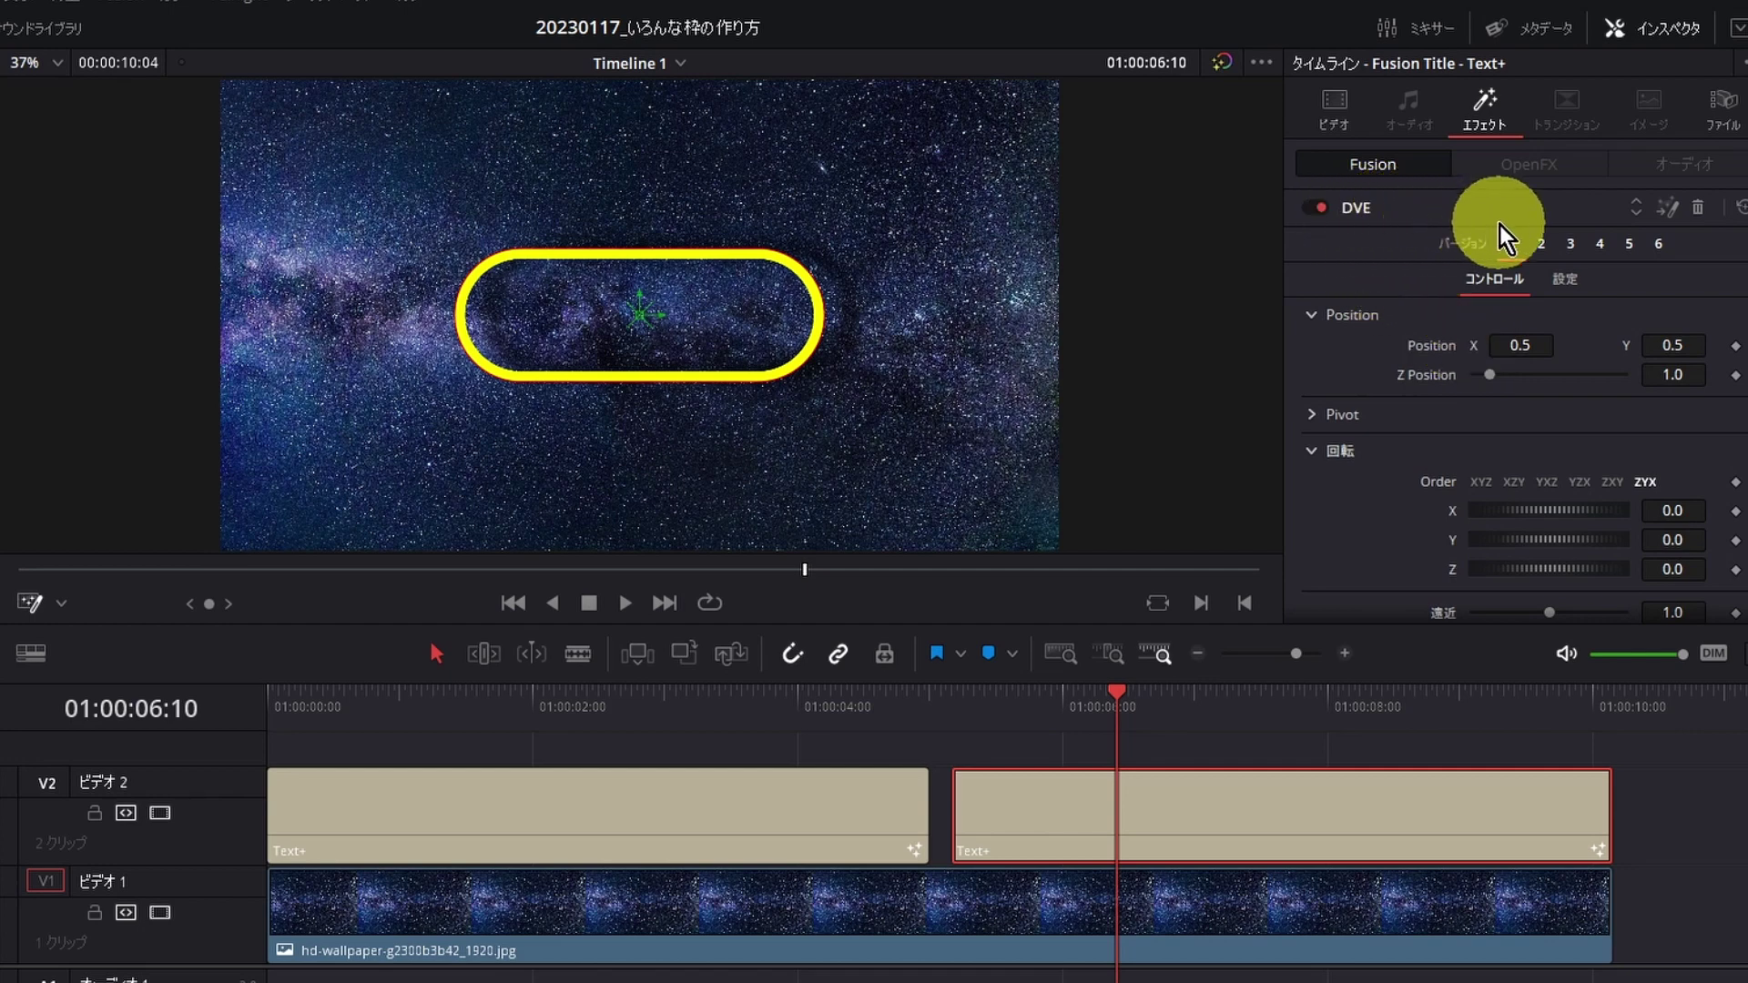
- Open the DVE effect in Fusion and expand the DVE group node to show its internal nodes
click(1674, 211)
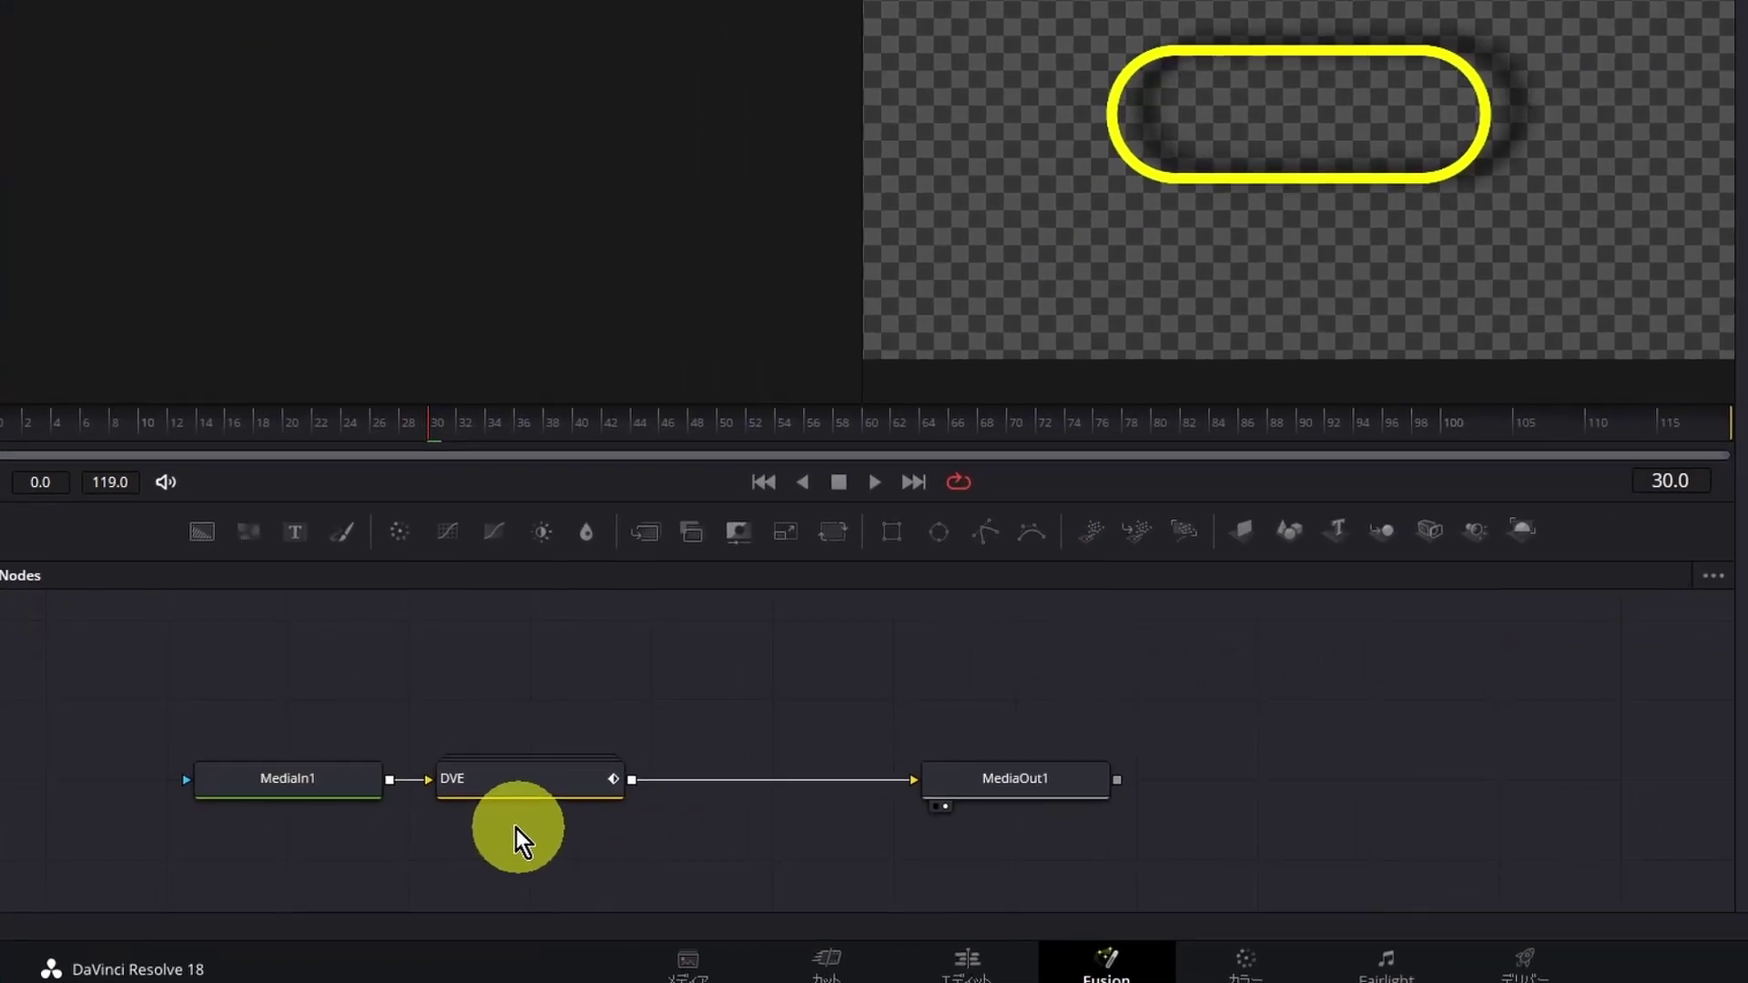
click(395, 834)
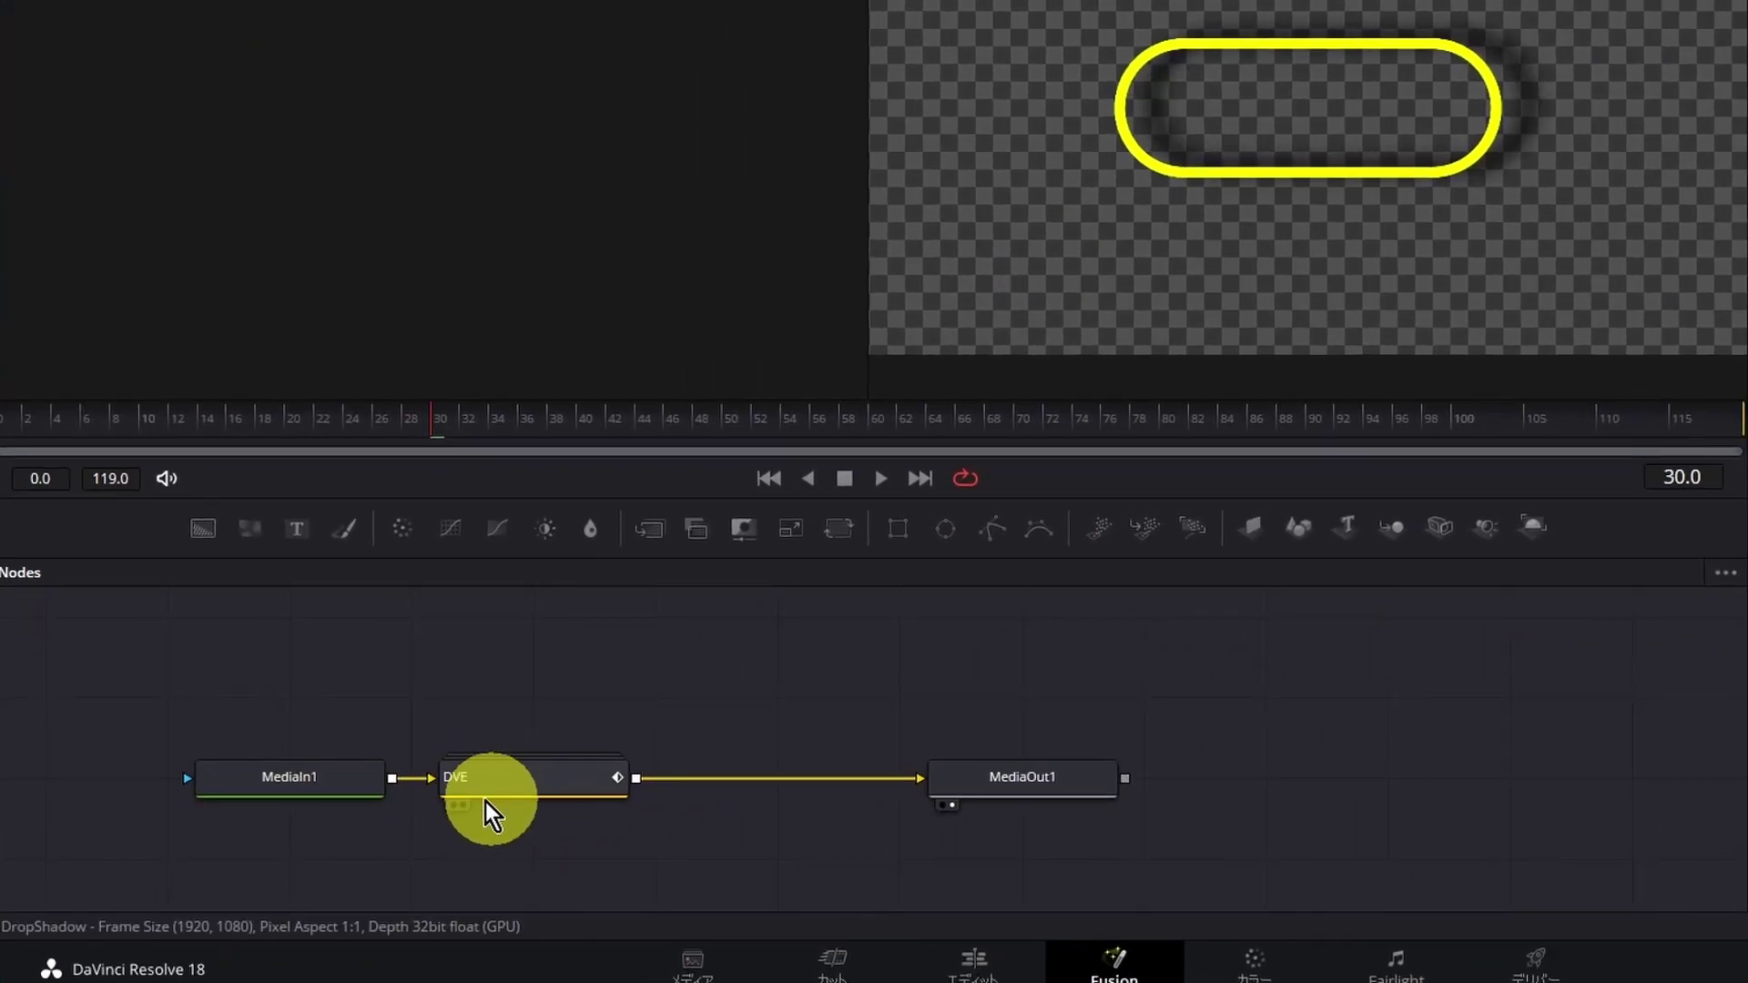
mouse_move(494, 797)
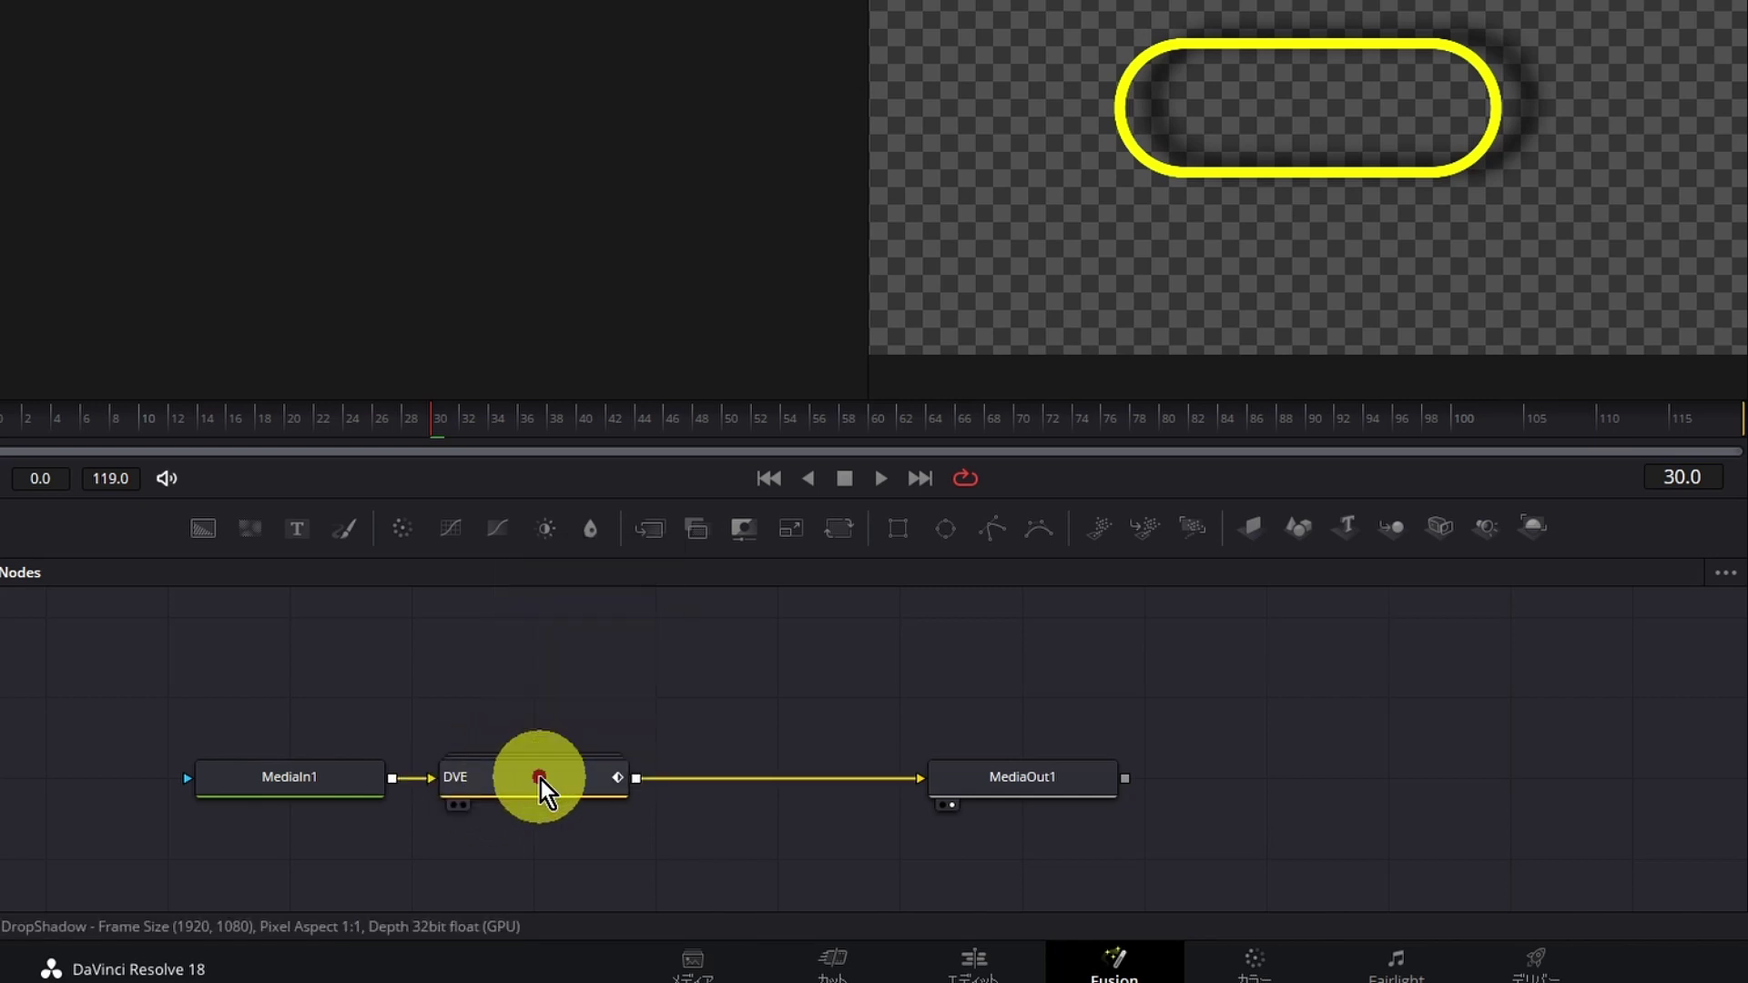
click(541, 779)
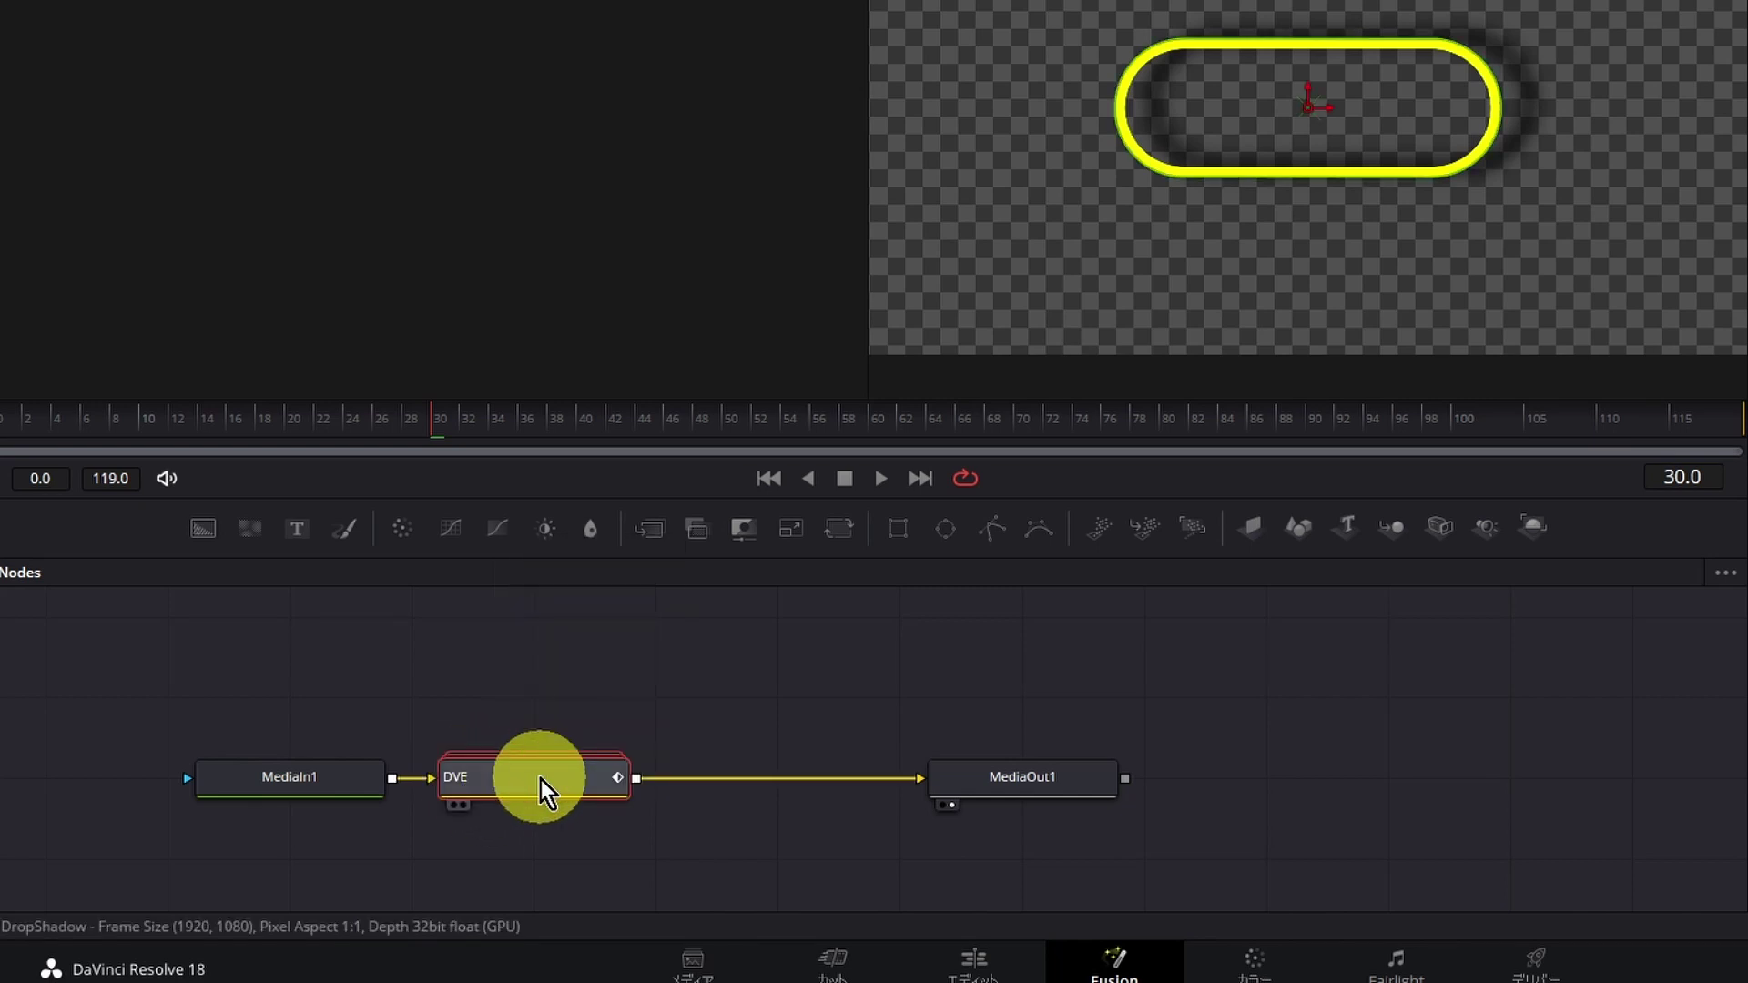
double_click(540, 779)
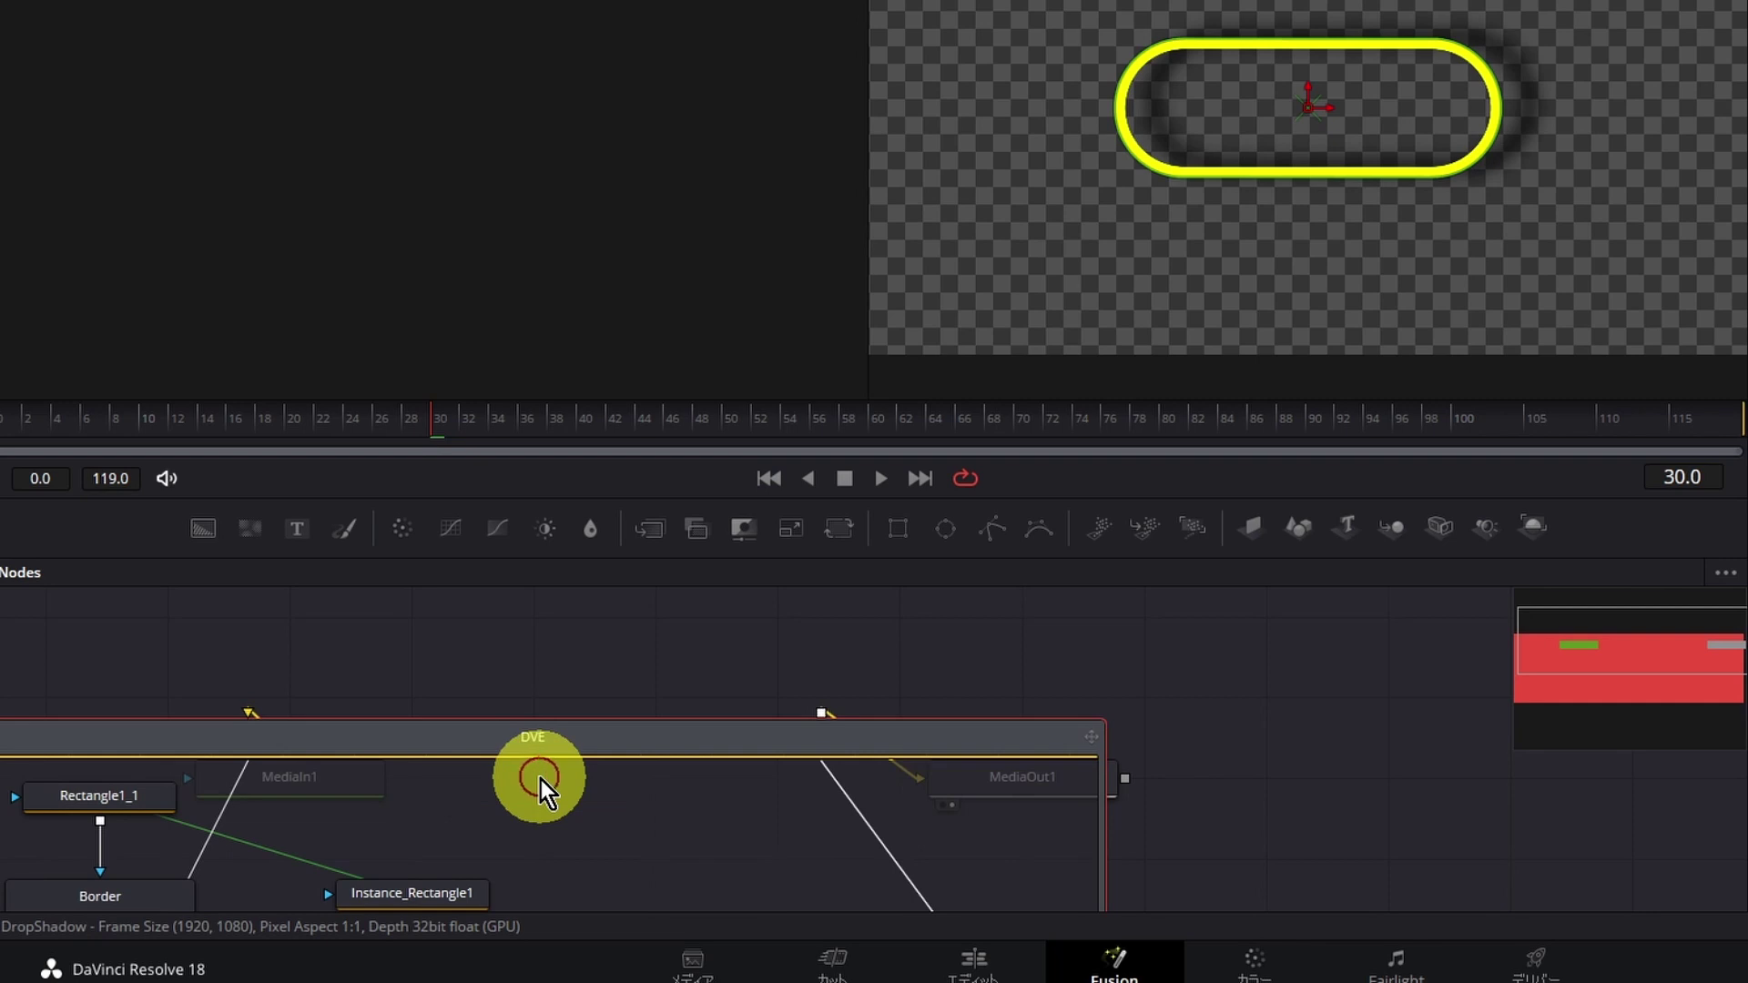
click(926, 677)
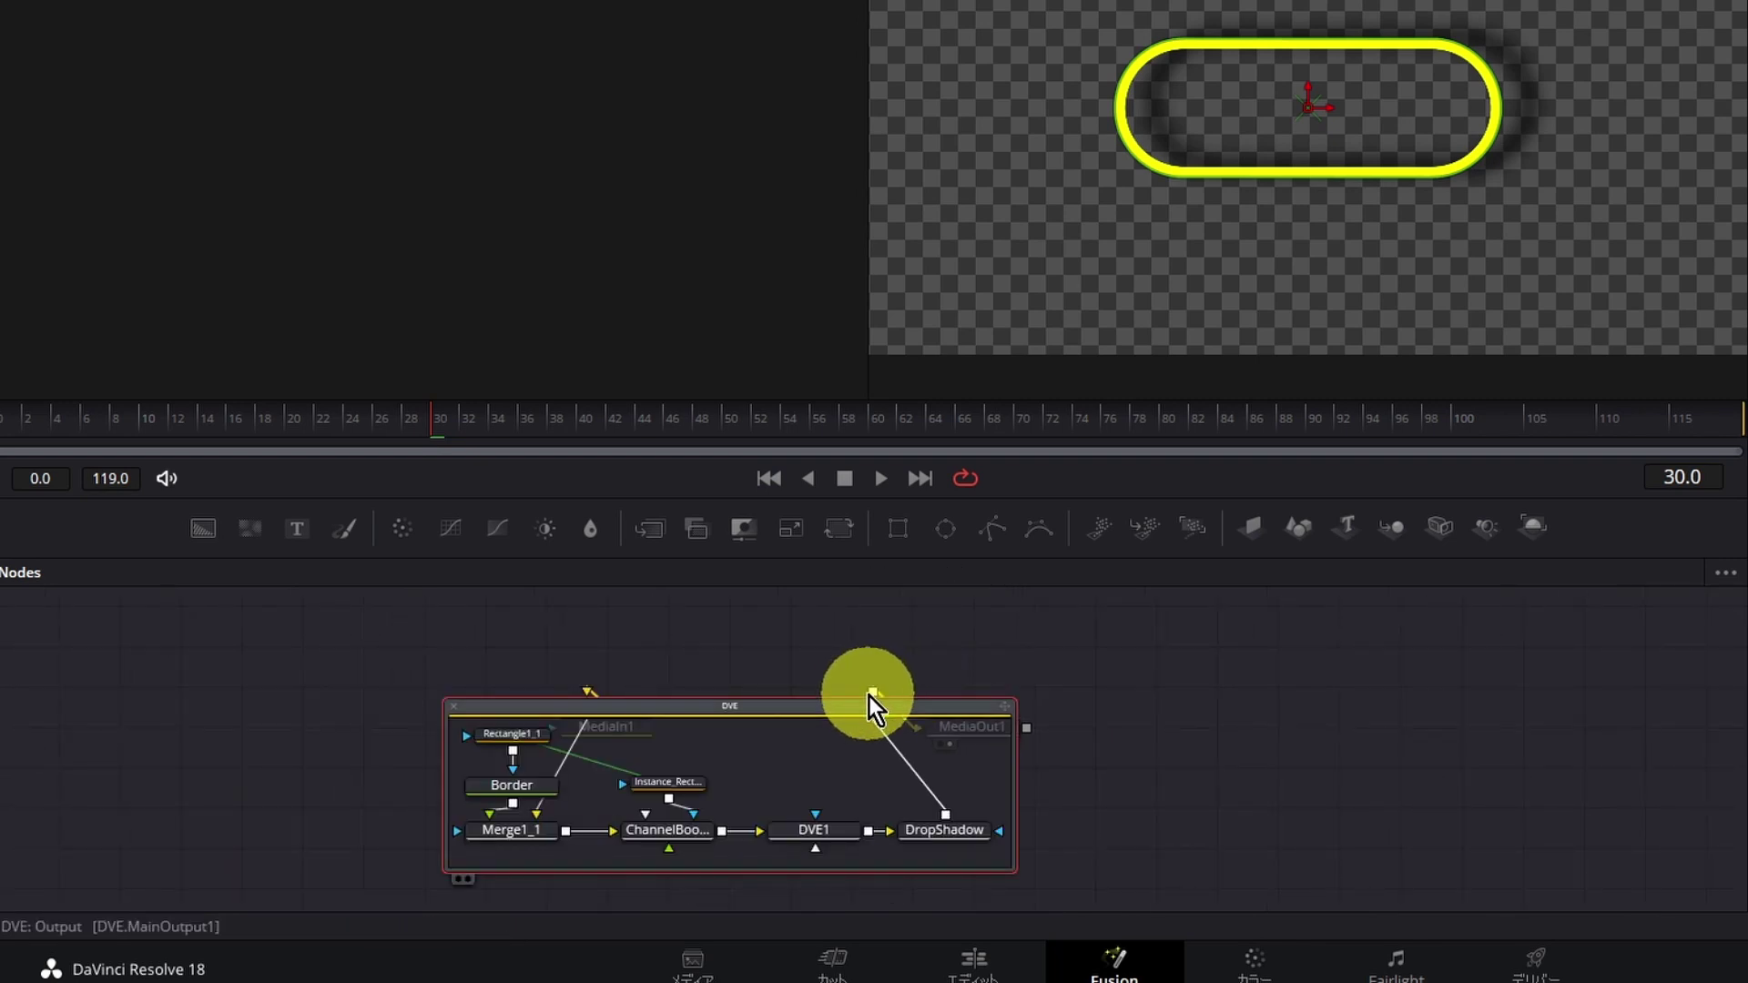
- Enlarge the Nodes panel and zoom in on the DVE group's Rectangle, Border and DropShadow nodes
scroll(868, 696, up, 4)
scroll(869, 695, down, 4)
scroll(868, 696, up, 2)
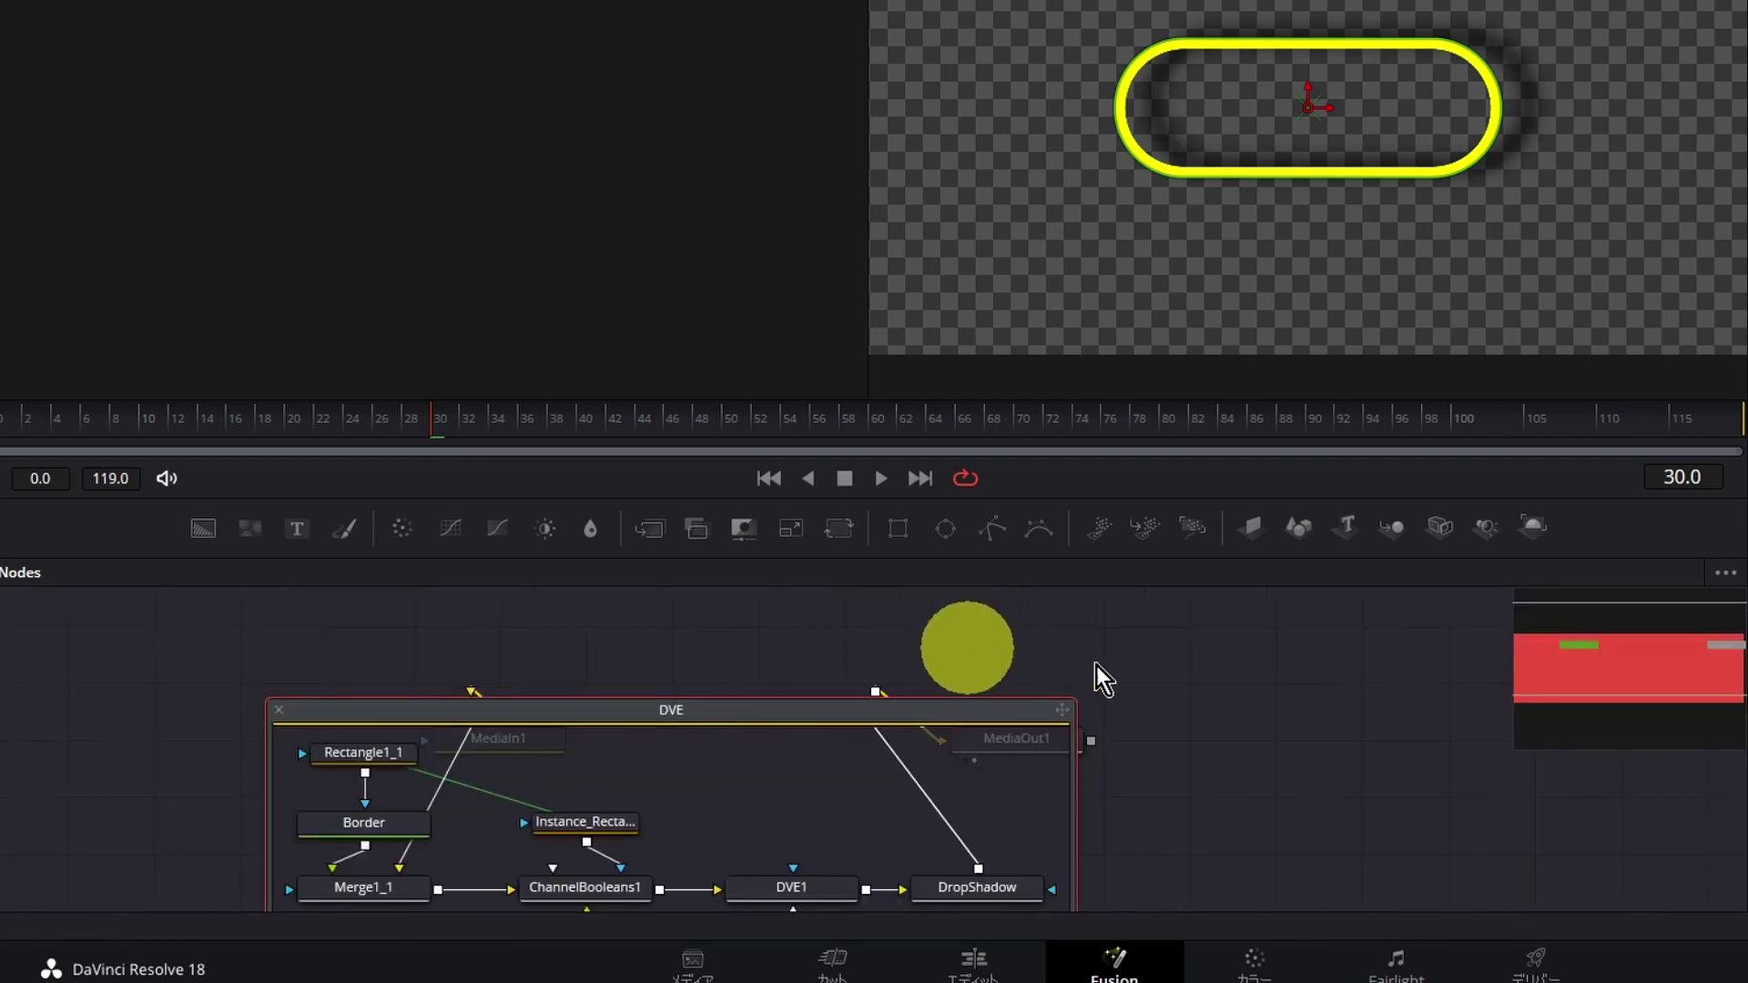
scroll(1121, 743, up, 2)
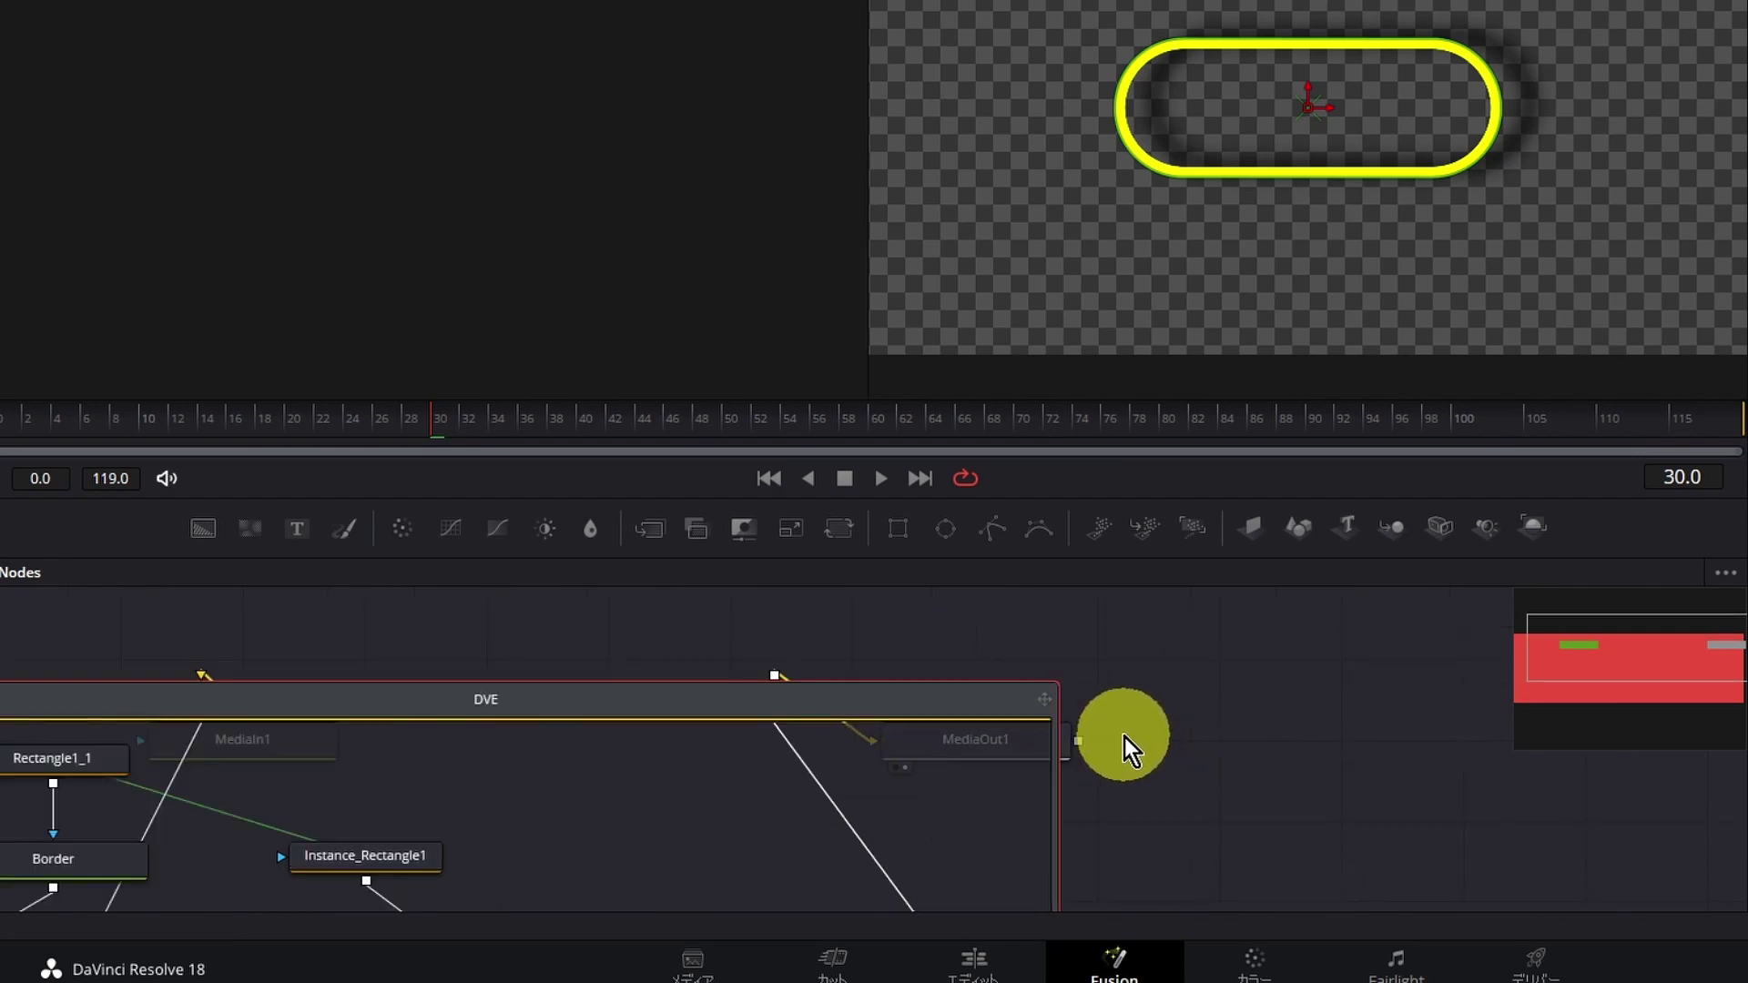
scroll(1123, 736, down, 4)
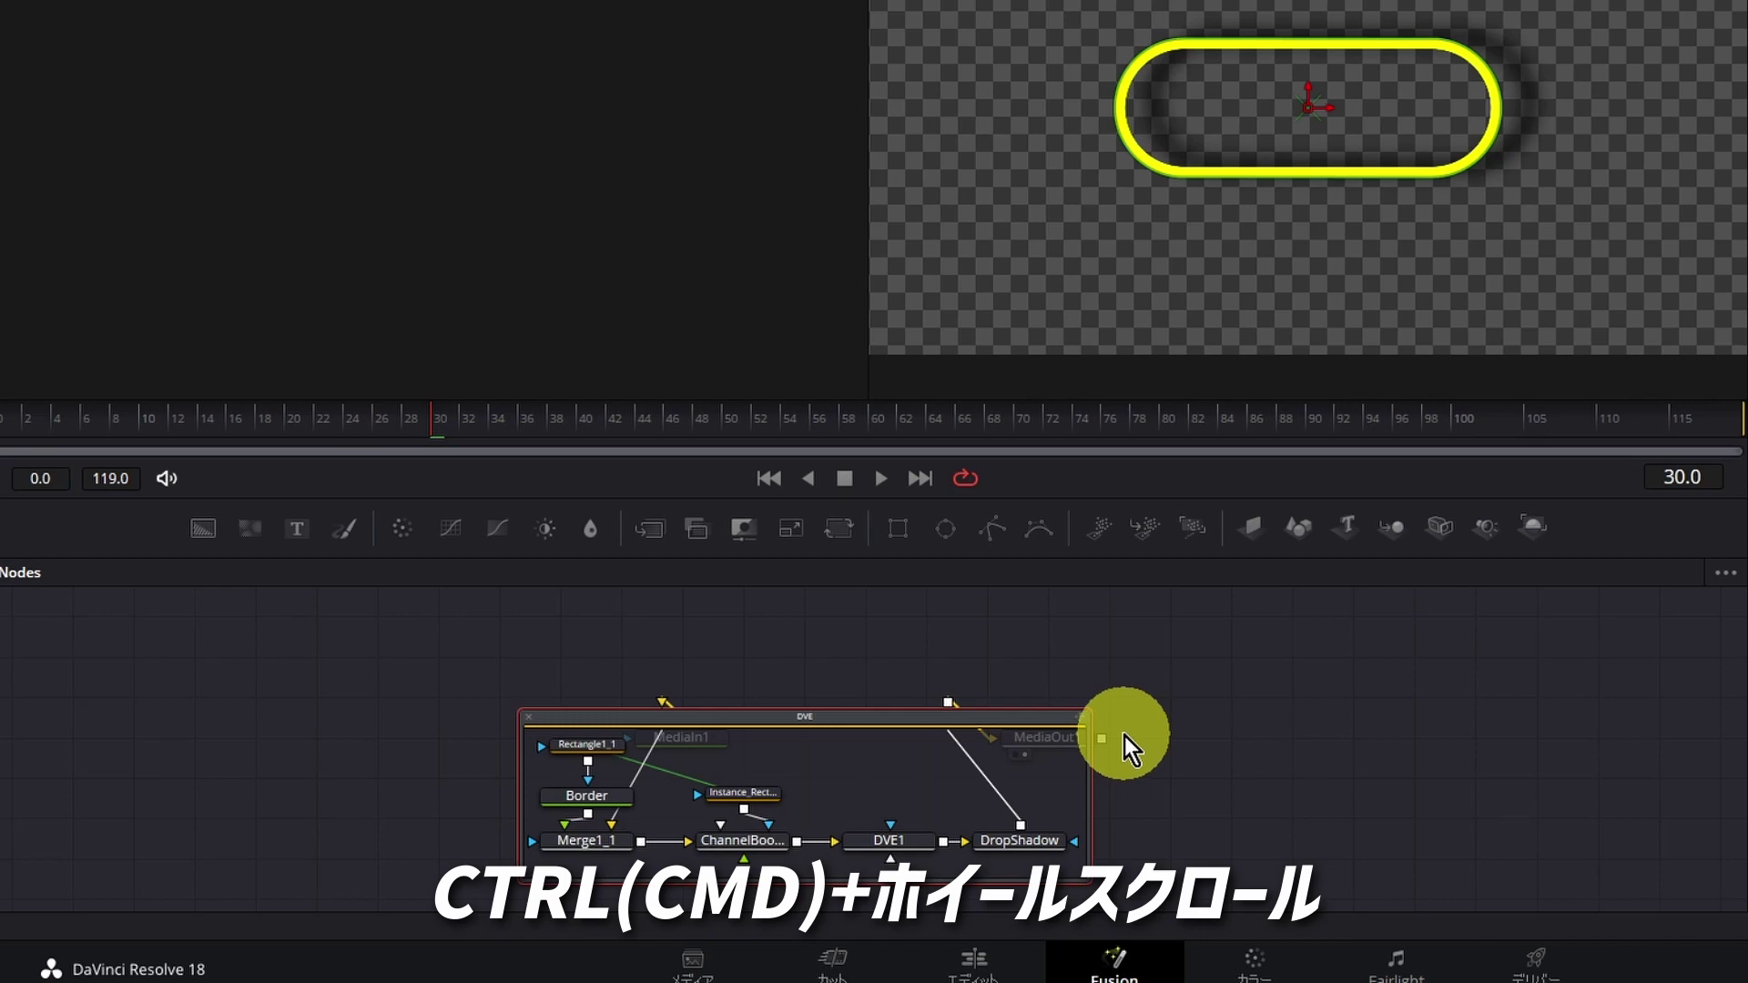
scroll(1123, 736, down, 2)
scroll(1123, 736, up, 4)
scroll(1123, 736, down, 2)
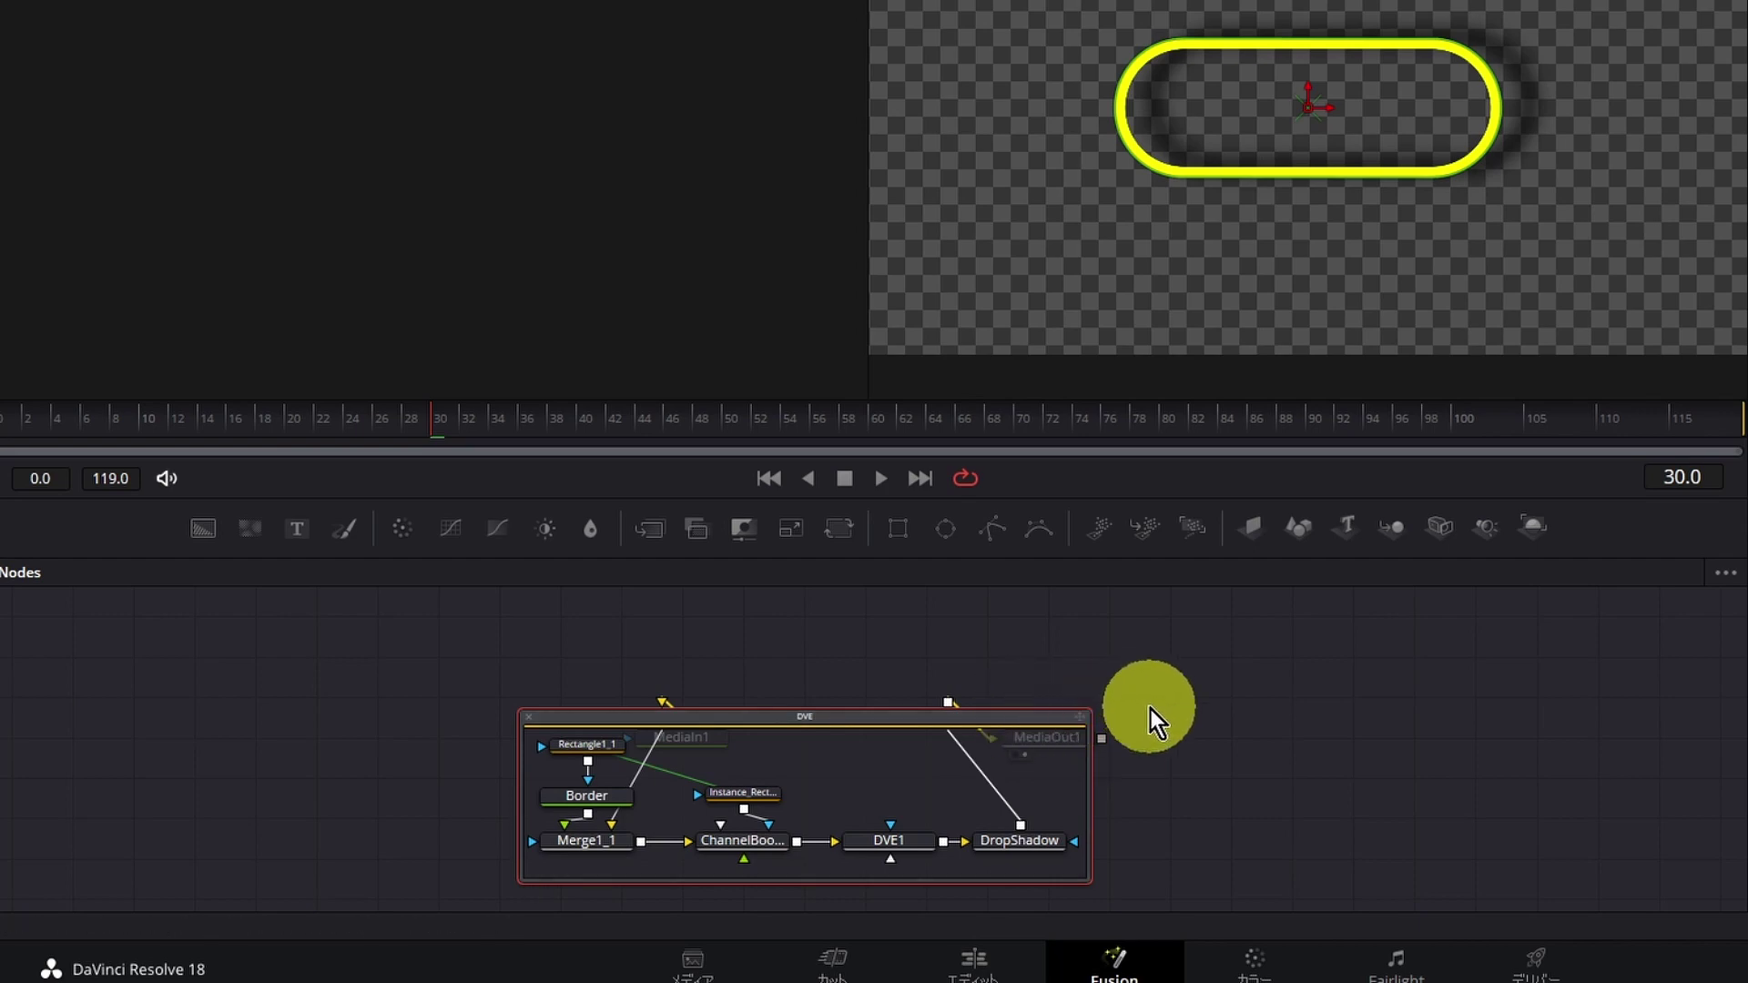
drag(1149, 708, 1128, 689)
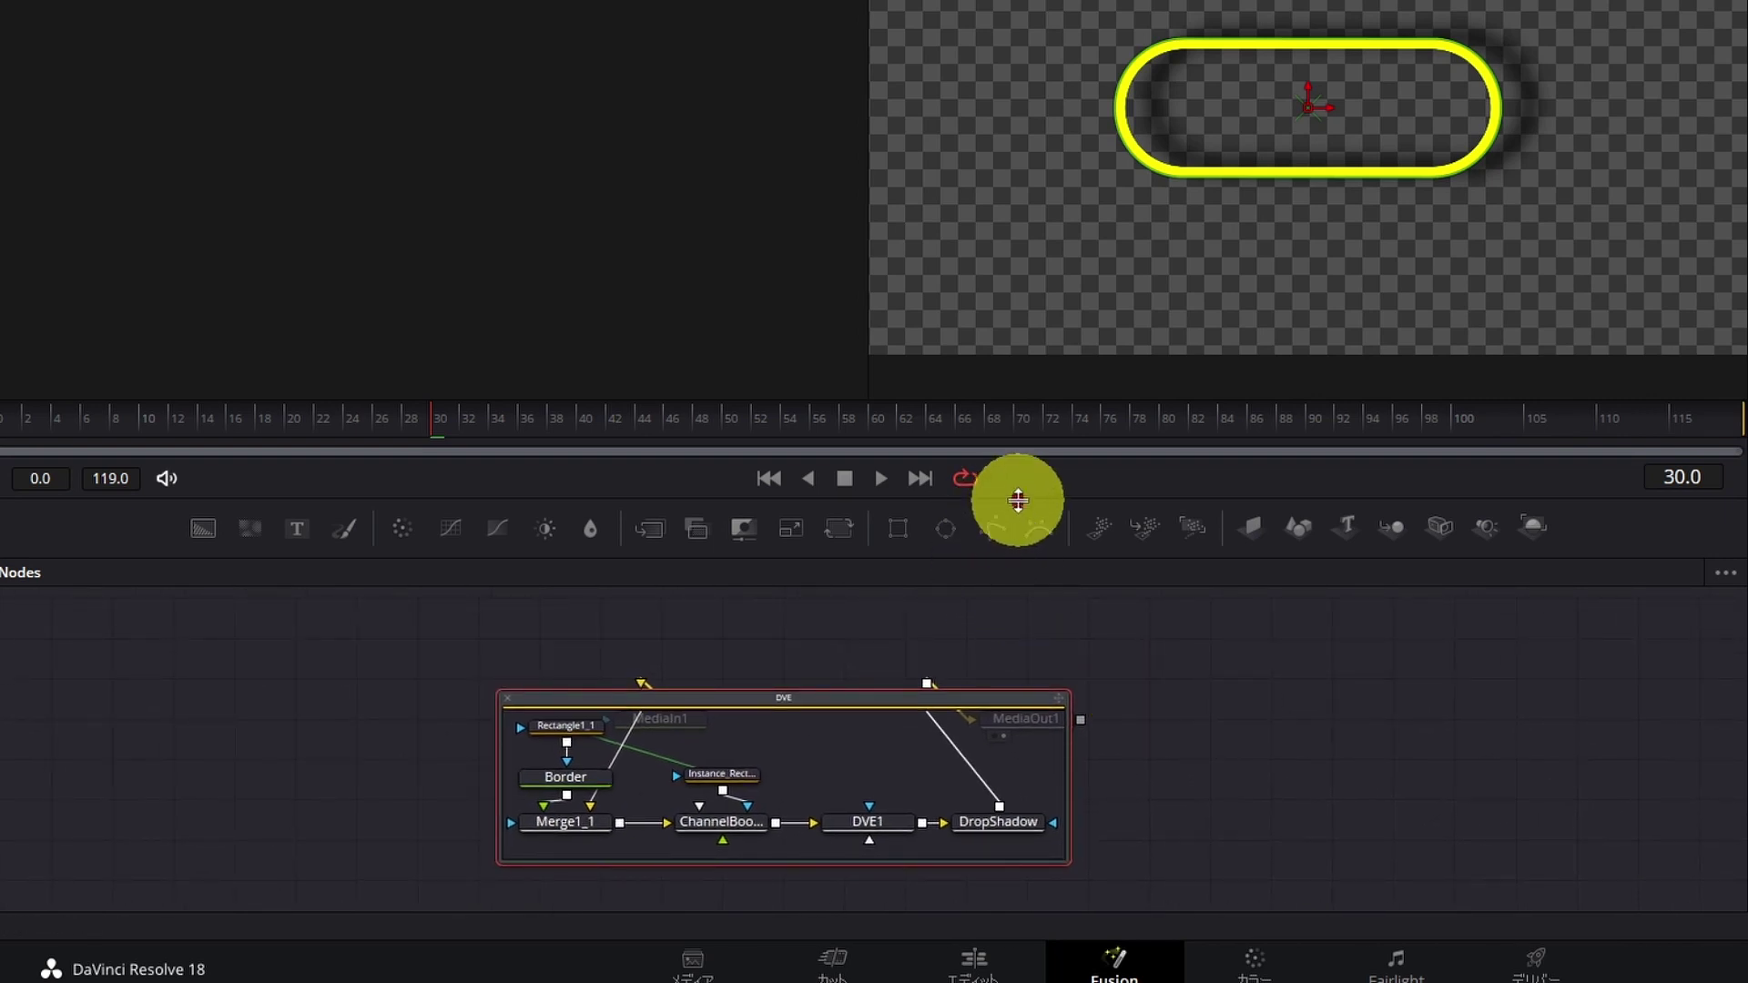
drag(1017, 500, 1047, 264)
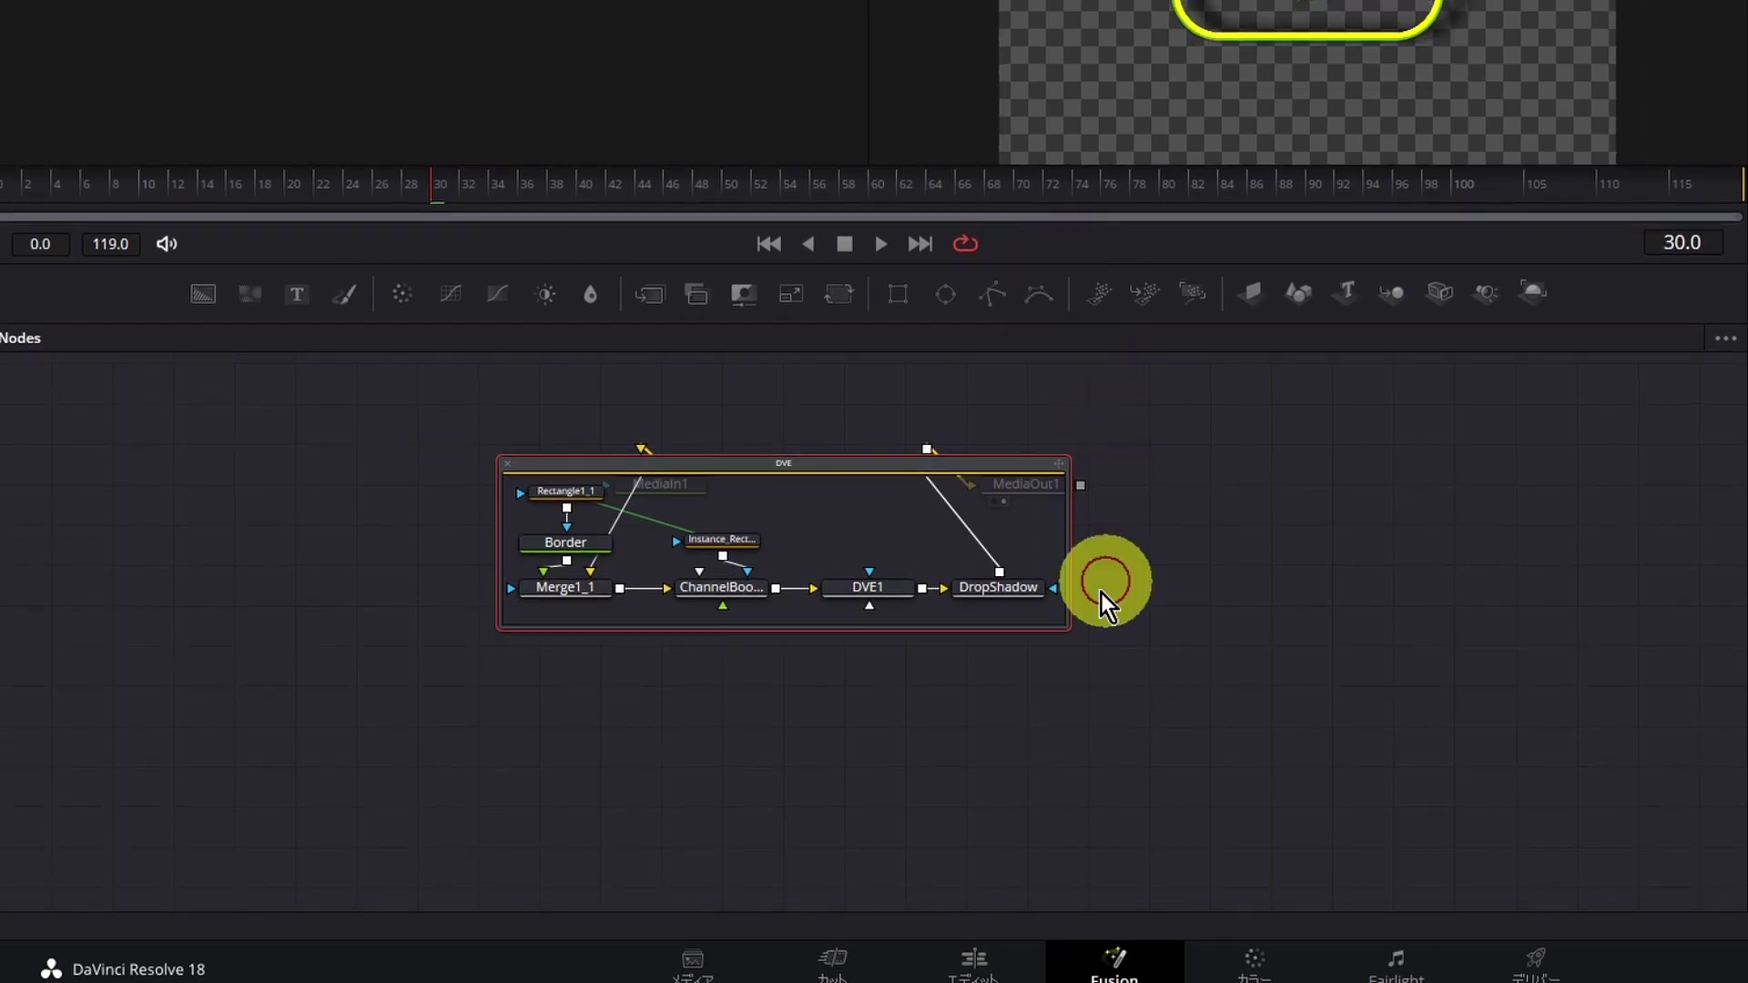
scroll(969, 616, up, 3)
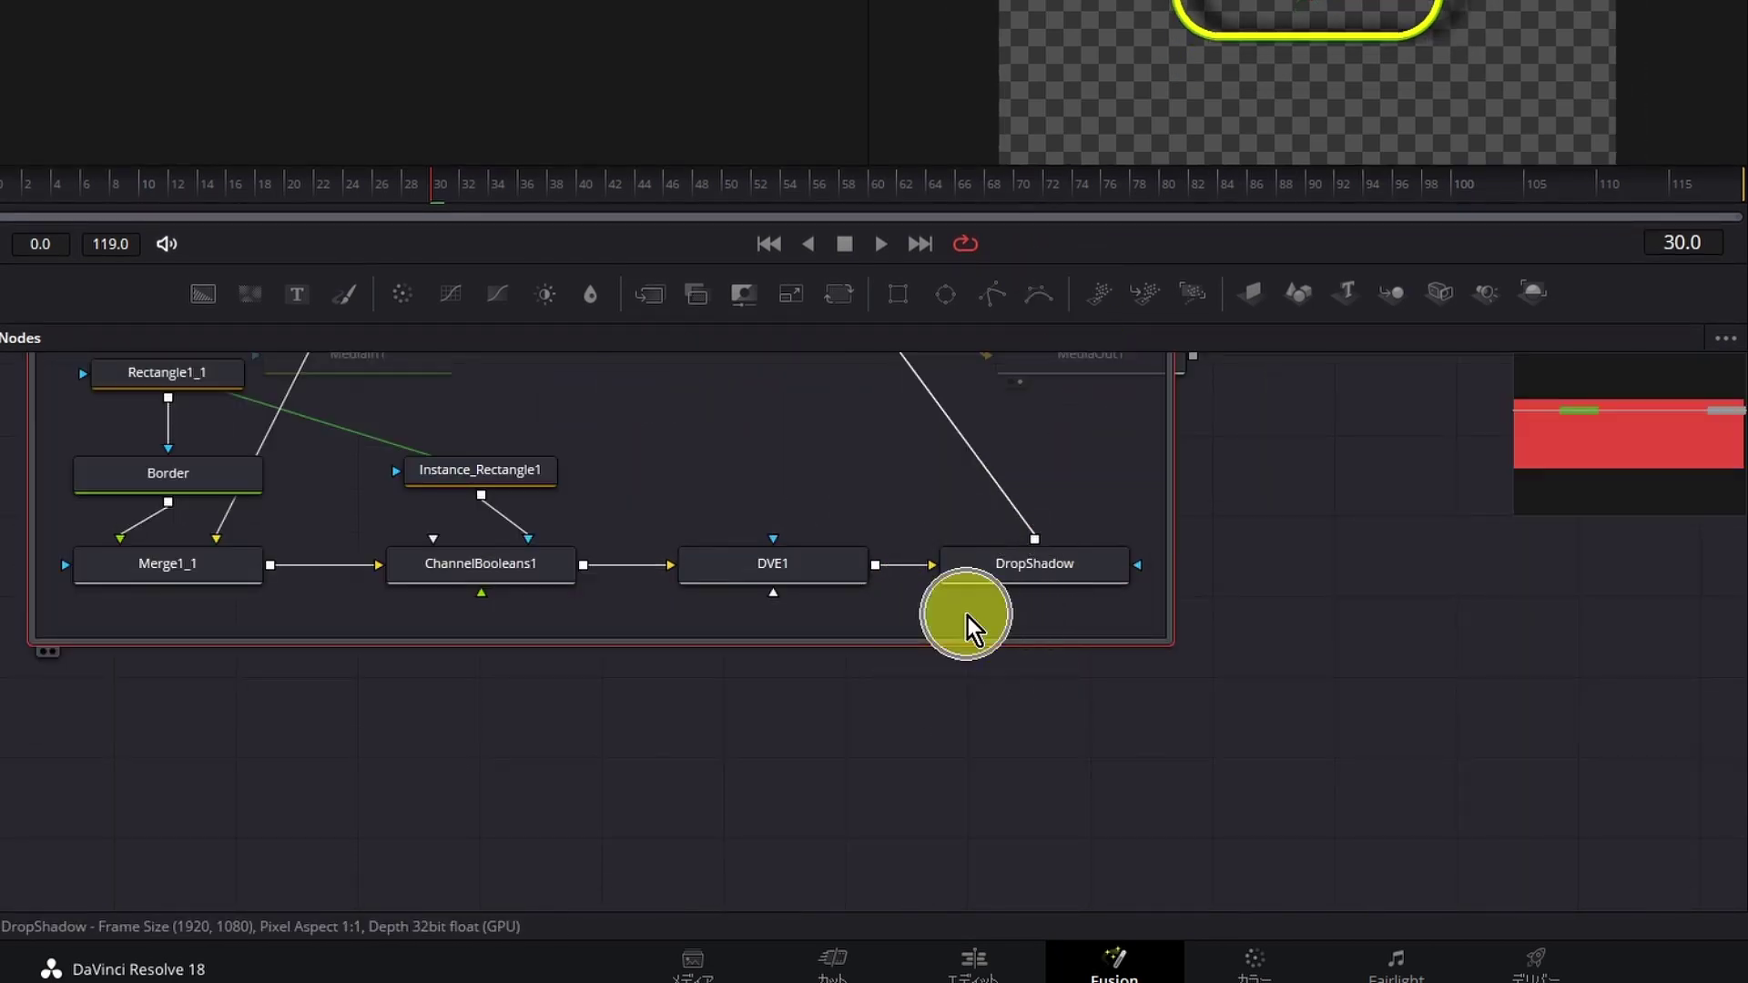
mouse_move(968, 616)
mouse_down()
mouse_move(1064, 762)
mouse_move(1170, 760)
mouse_move(1414, 812)
mouse_up()
scroll(1172, 770, up, 2)
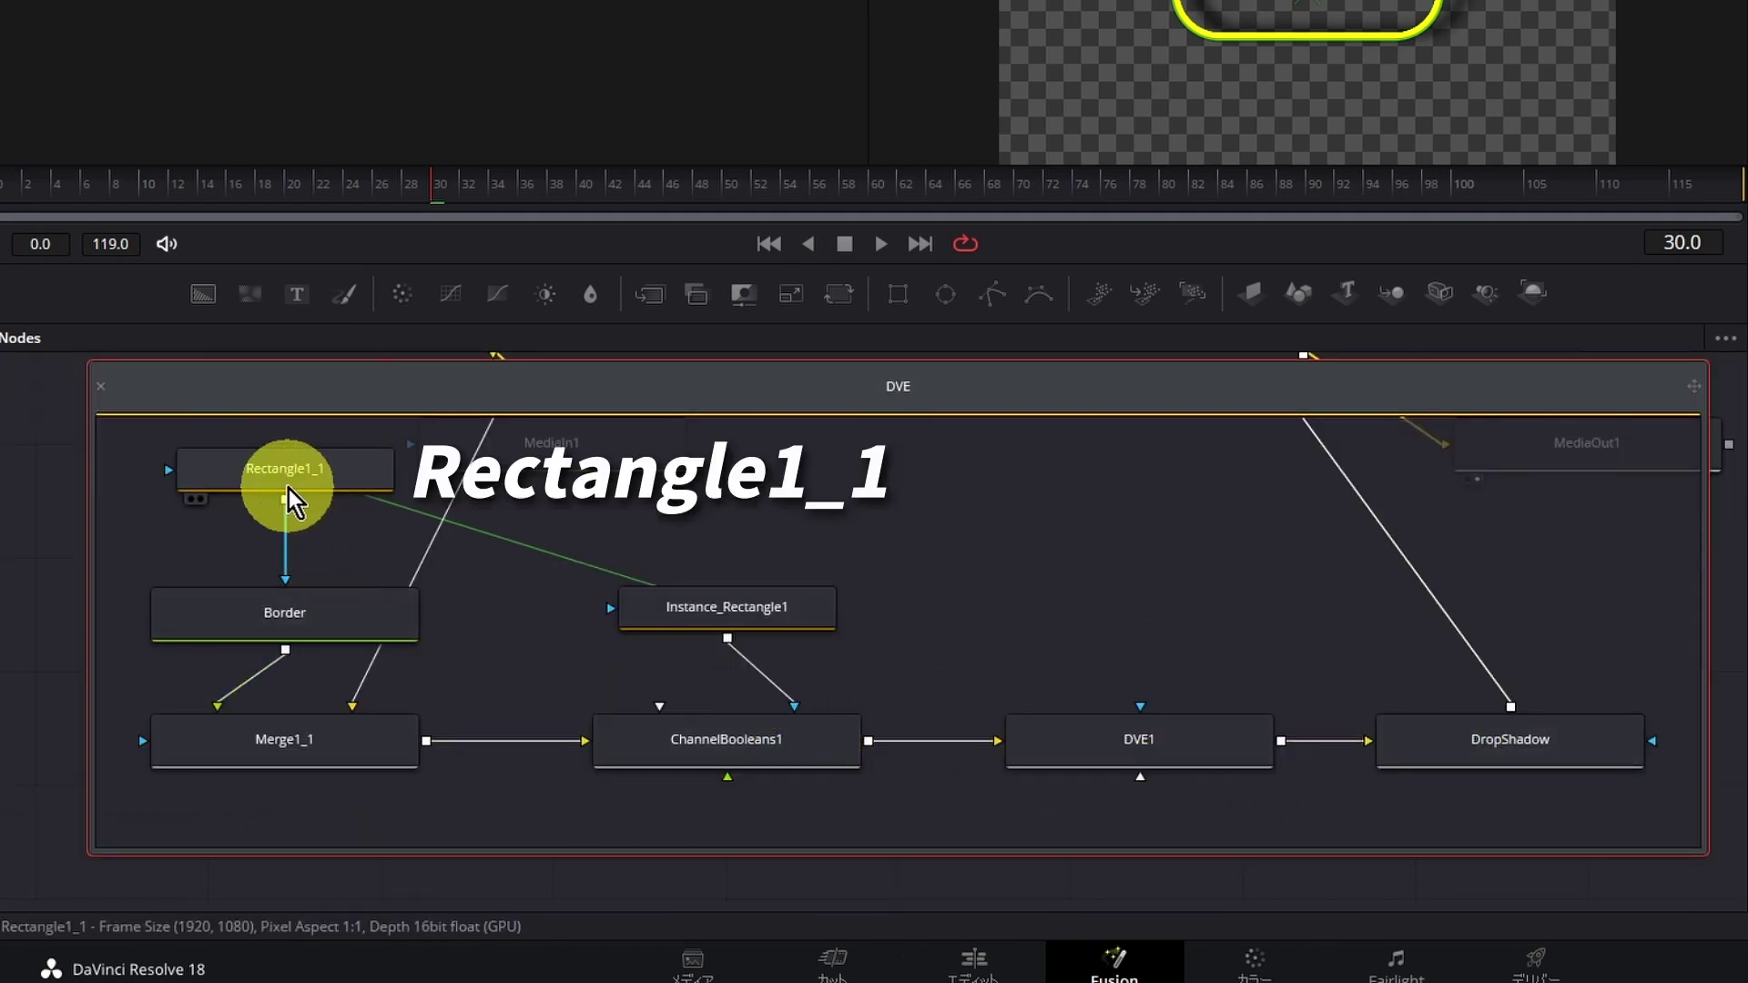
- Select Rectangle1_1 and drag its border width to -0.034 to thicken the yellow outline
click(336, 477)
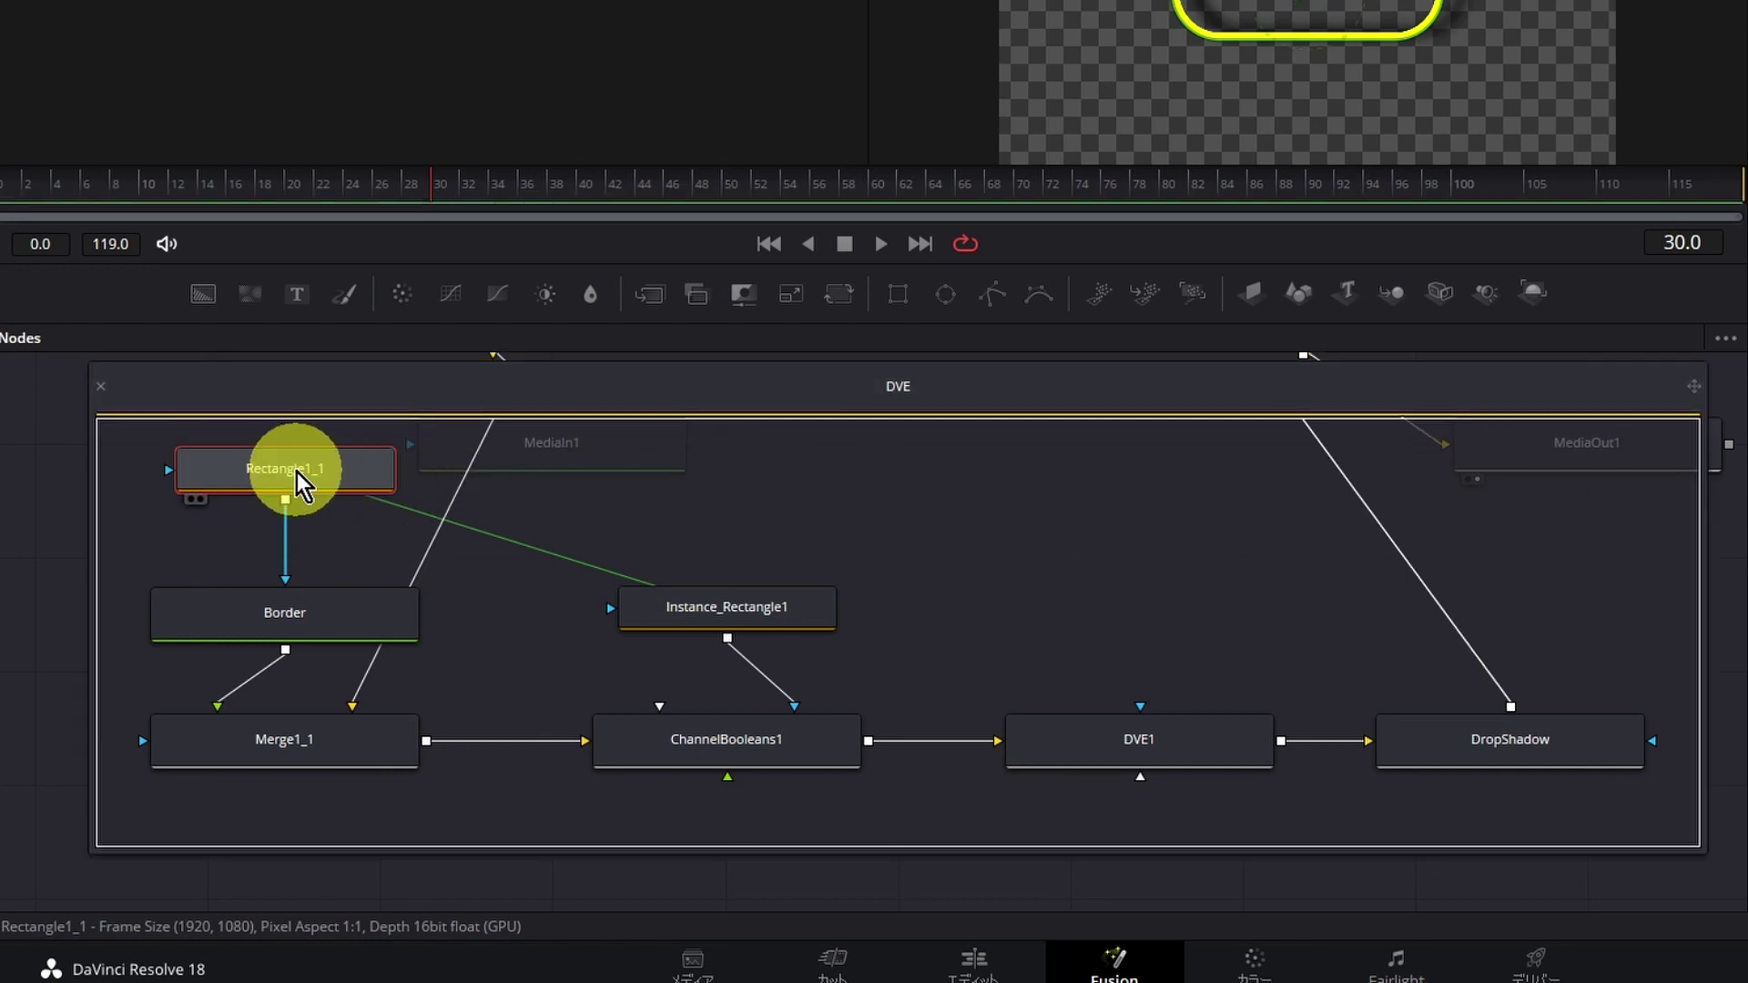
mouse_move(297, 473)
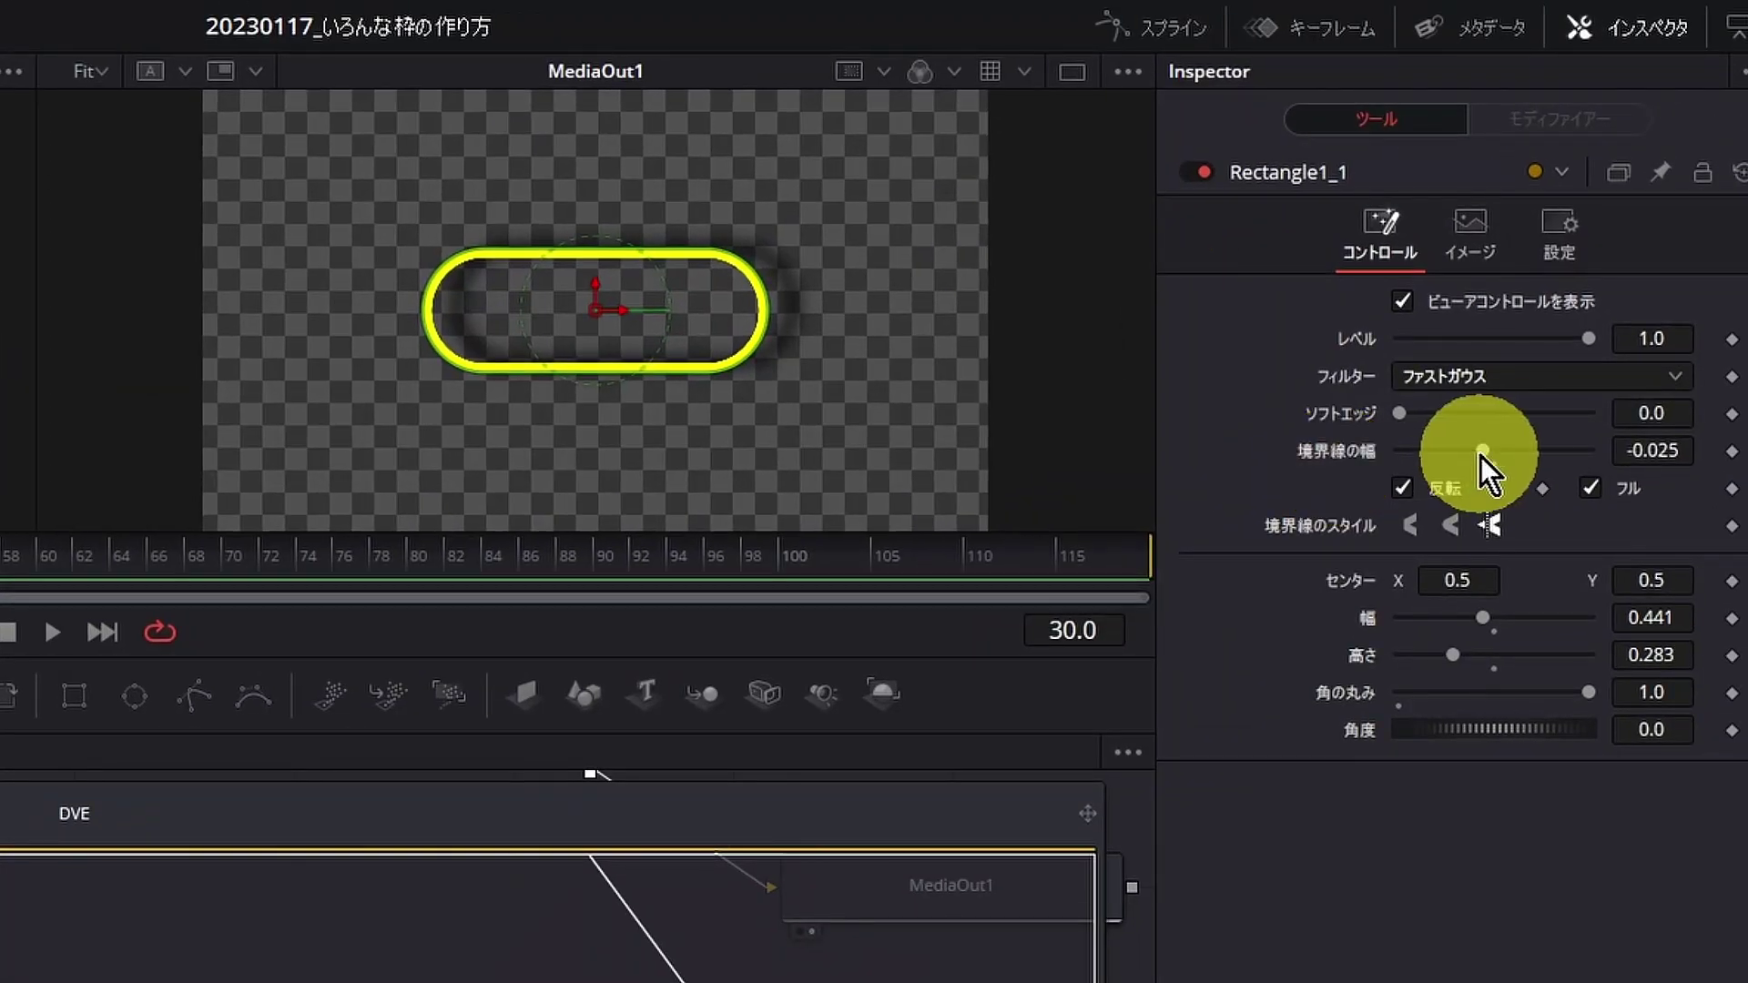
mouse_move(1481, 453)
mouse_down()
mouse_move(1463, 453)
mouse_move(1495, 459)
mouse_move(1478, 474)
mouse_up()
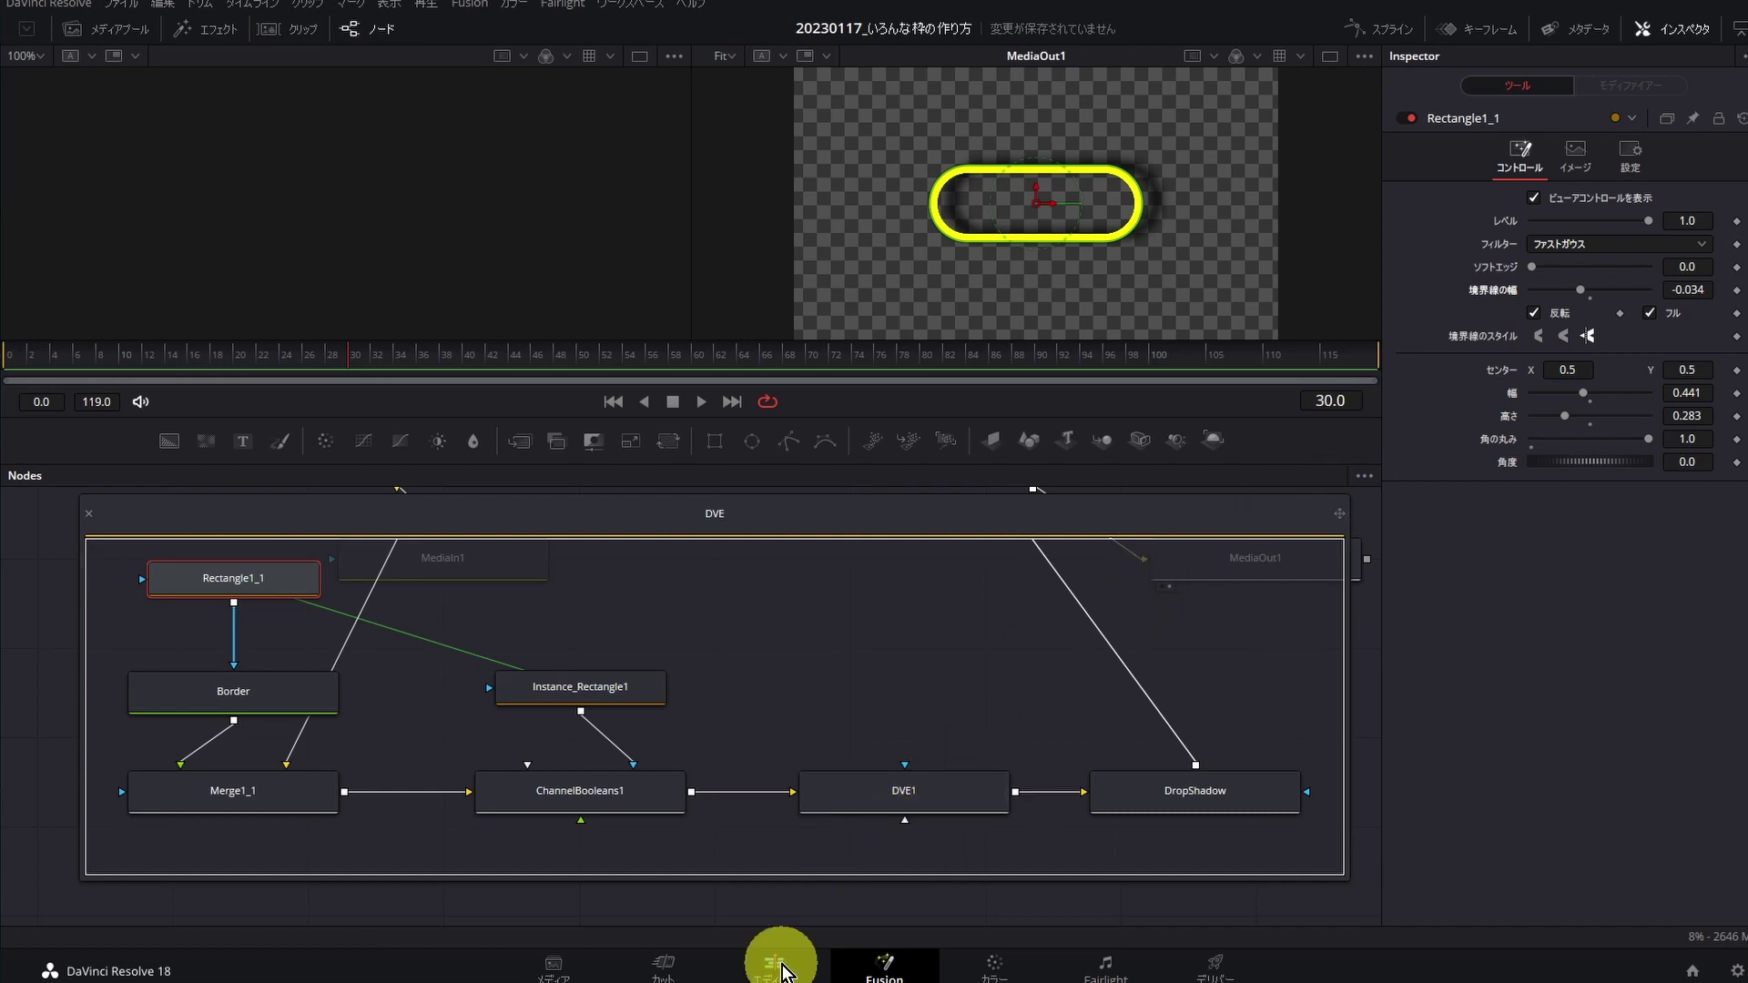
- Return to the Edit page and set the frame's DVE Position to X 0.454, Y 0.44
click(774, 966)
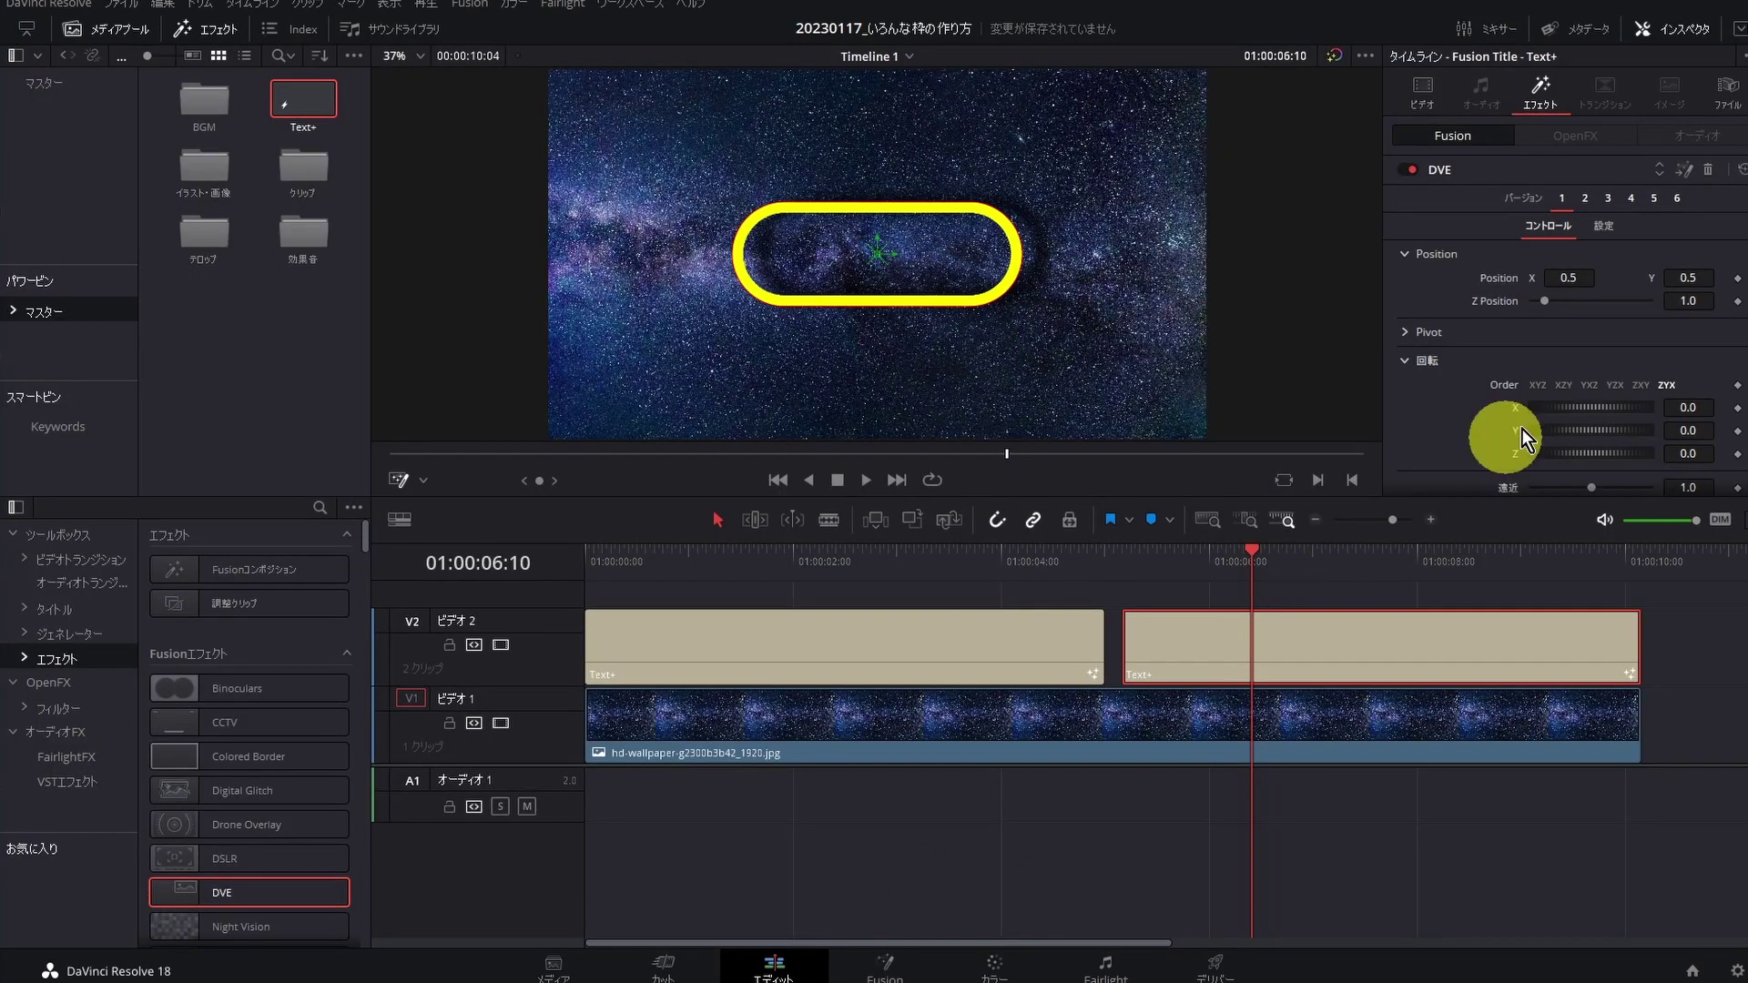
drag(1566, 278, 1552, 278)
drag(1687, 278, 1644, 278)
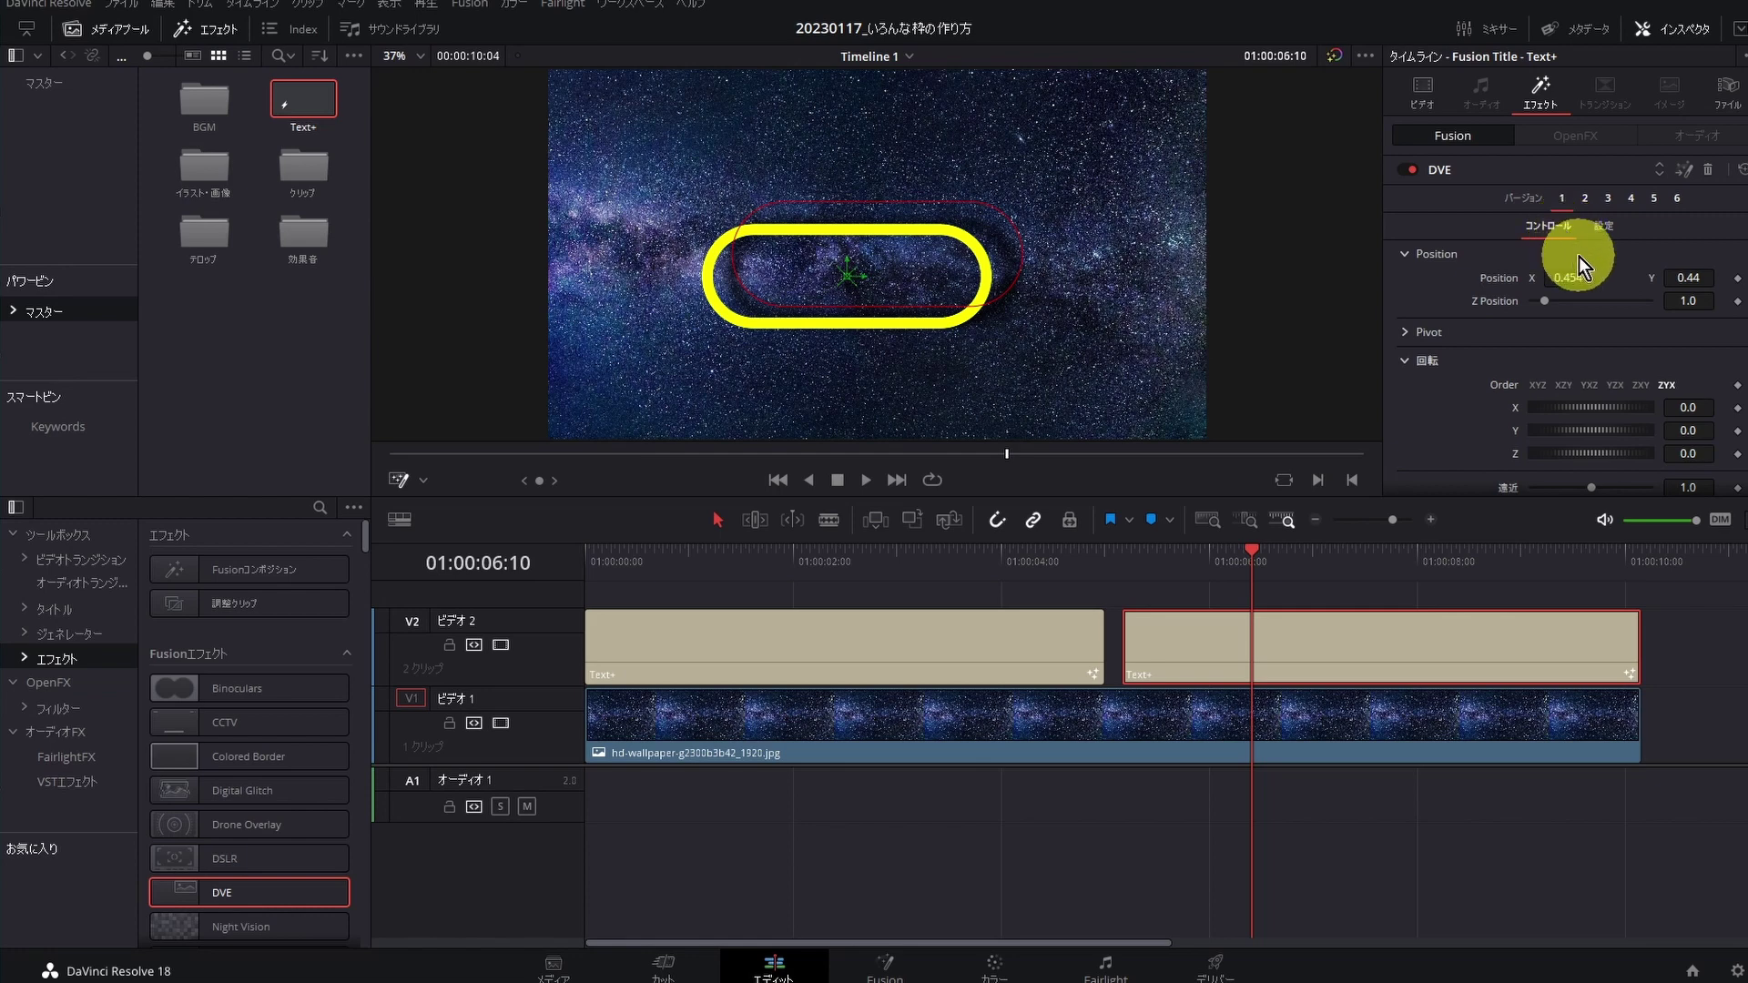
click(1587, 281)
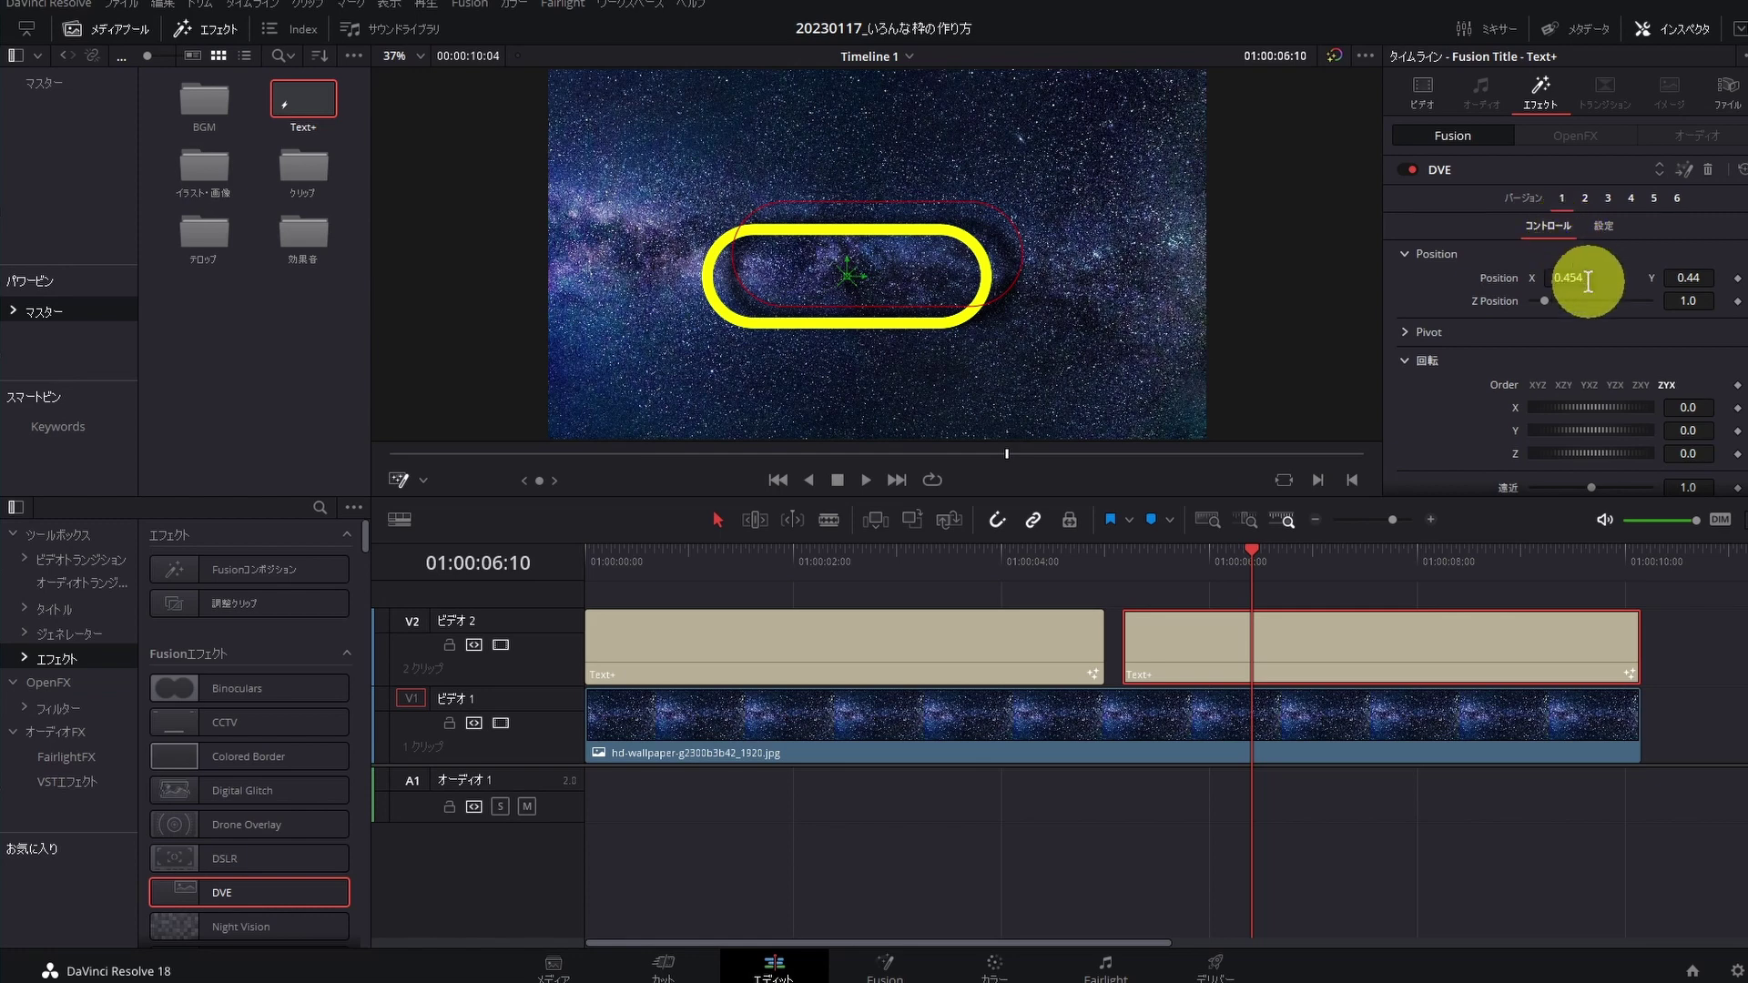